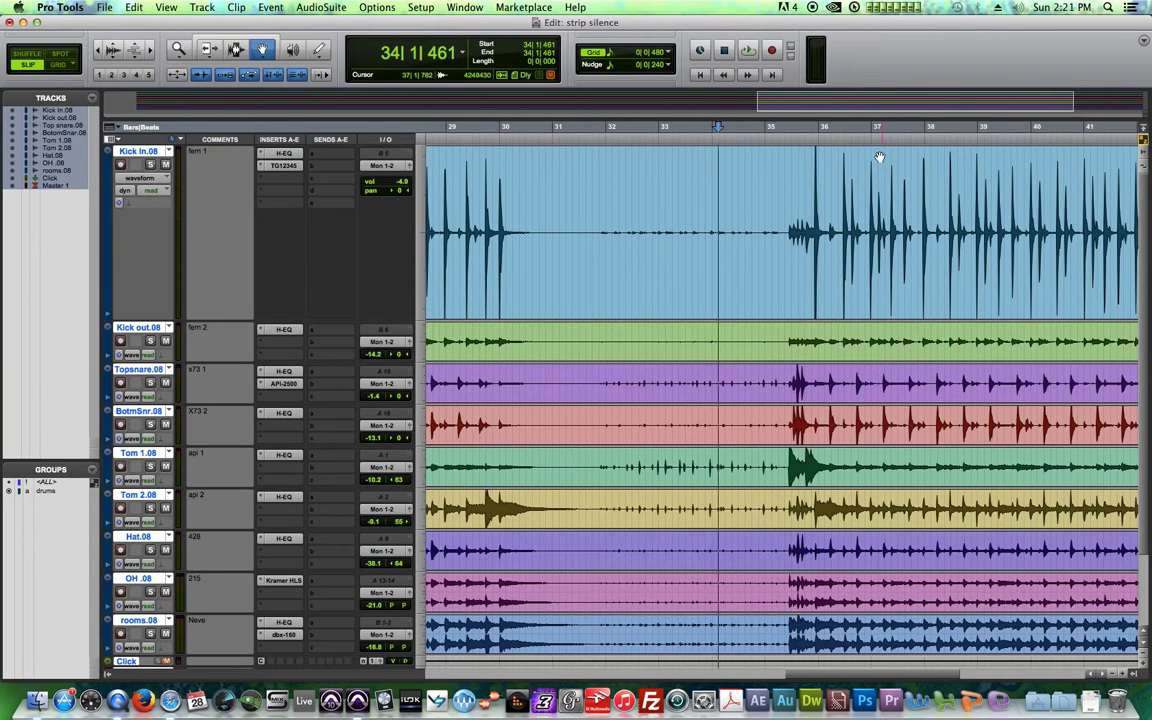
Examine the kick hit at about bar 36 on the Kick In.08 track by highlighting the hit and the gap after it.
click(813, 150)
key(t)
key(t)
key(t)
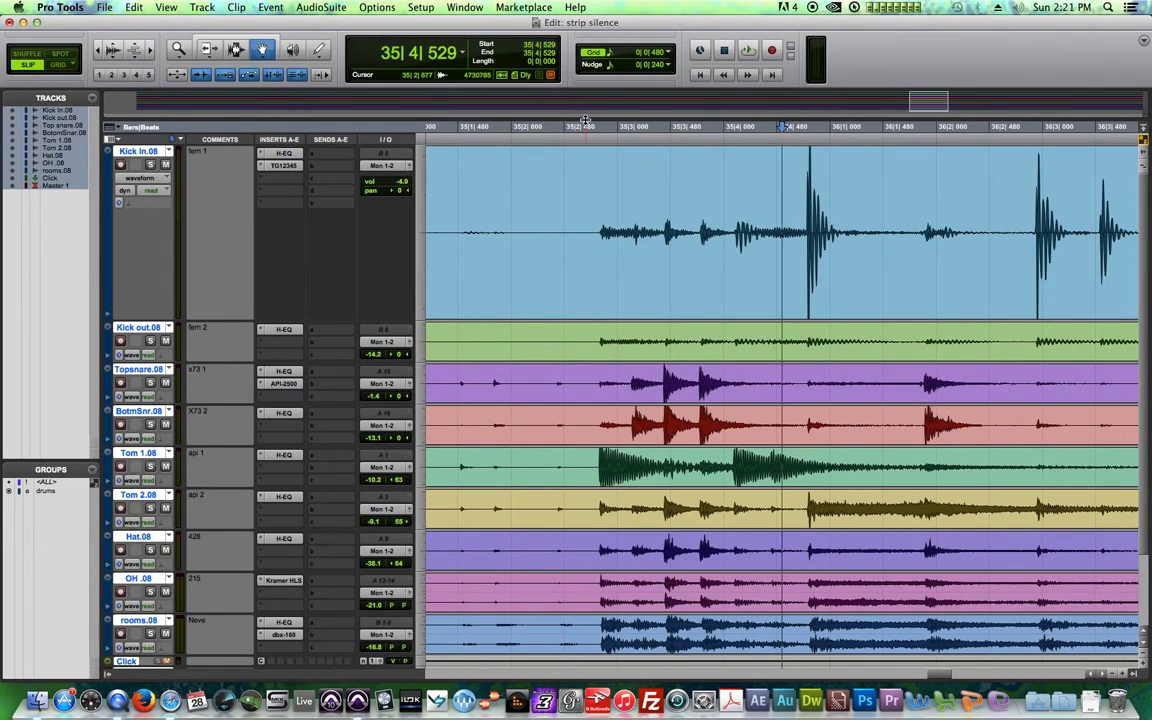
key(F7)
drag(573, 234, 800, 245)
drag(869, 240, 996, 240)
mouse_move(880, 233)
mouse_down()
mouse_move(820, 237)
mouse_move(872, 244)
mouse_up()
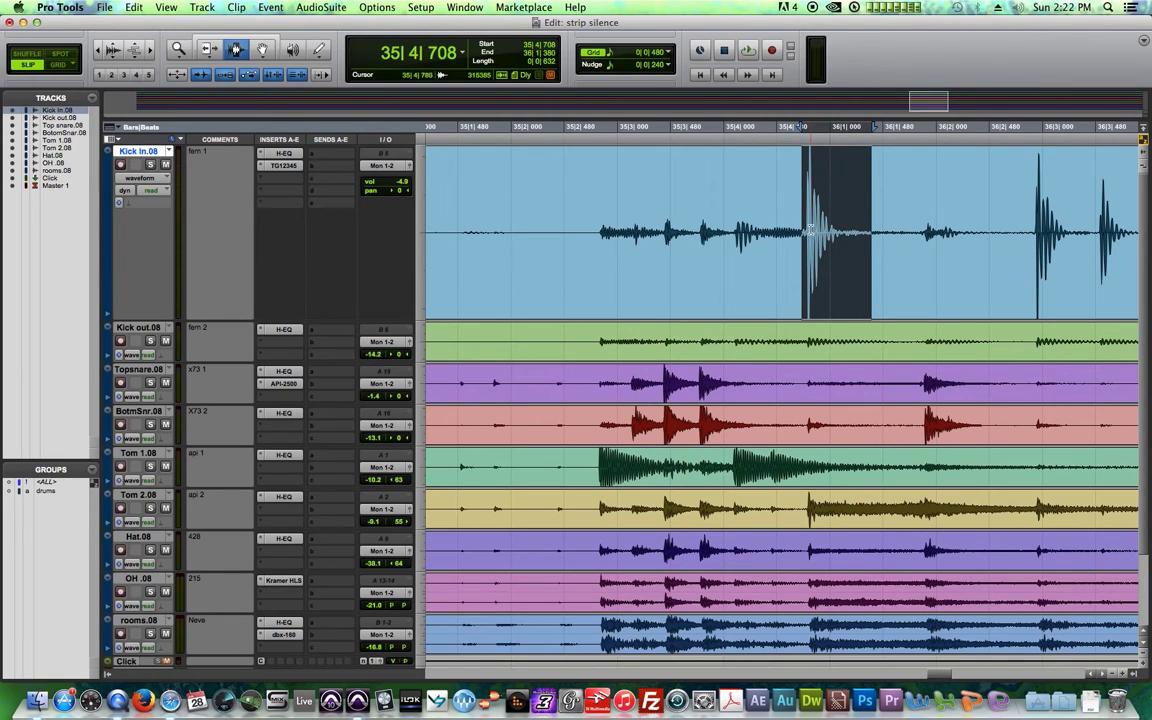
drag(858, 262, 850, 245)
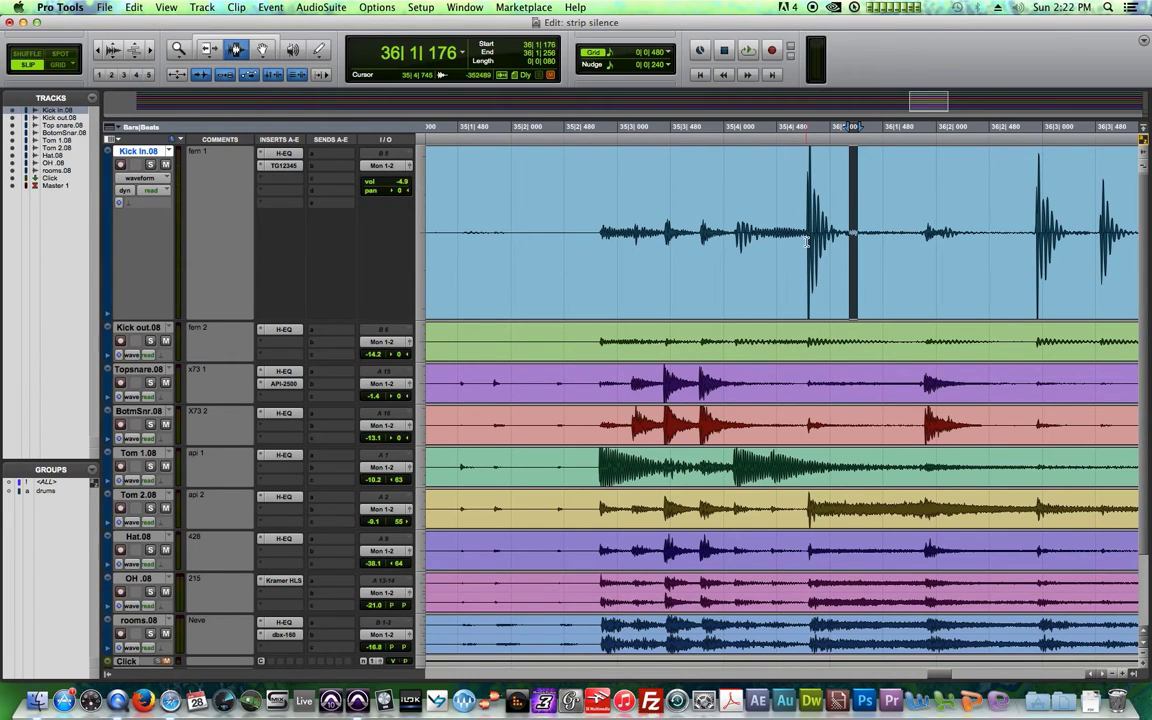
Try to separate the single kick hit at about bar 36 on the Kick In.08 track into its own clip.
drag(806, 240, 863, 248)
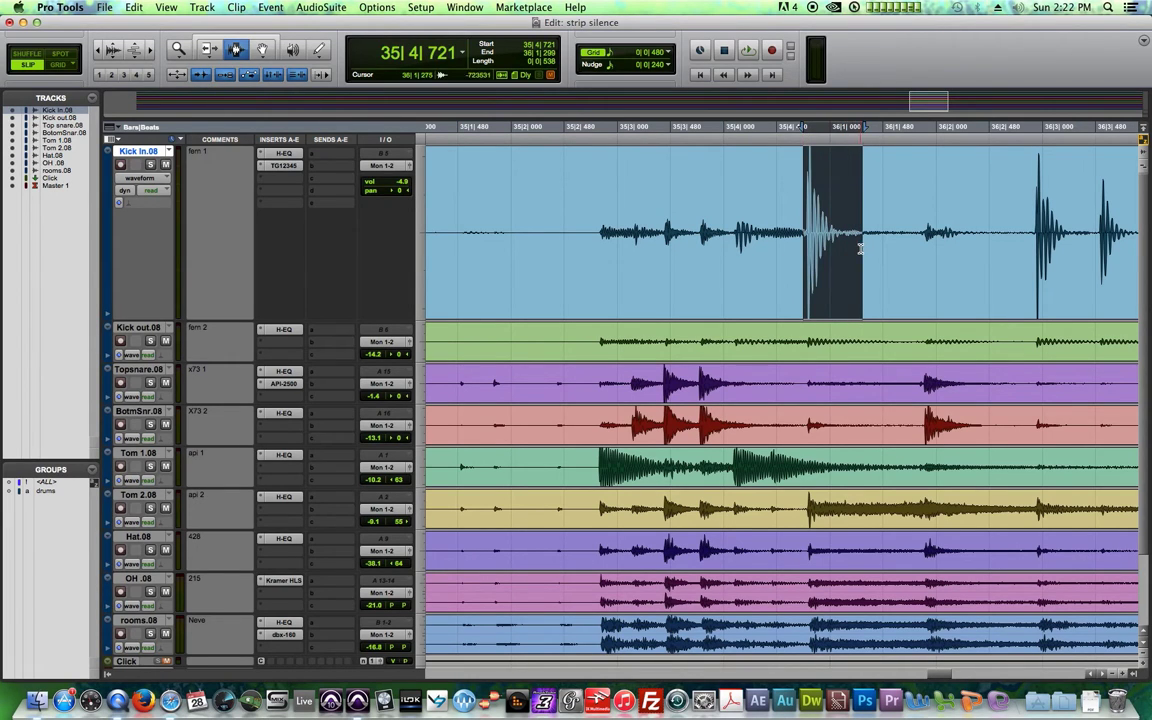
key(super+e)
click(893, 238)
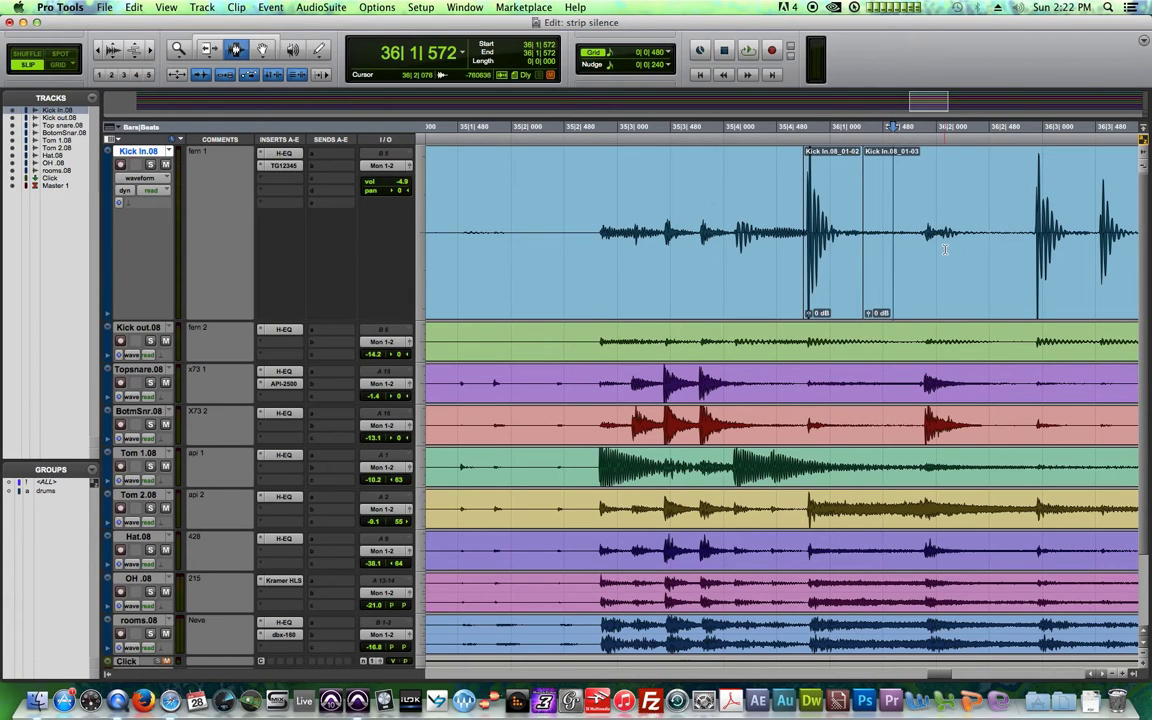
key(super+z)
click(902, 245)
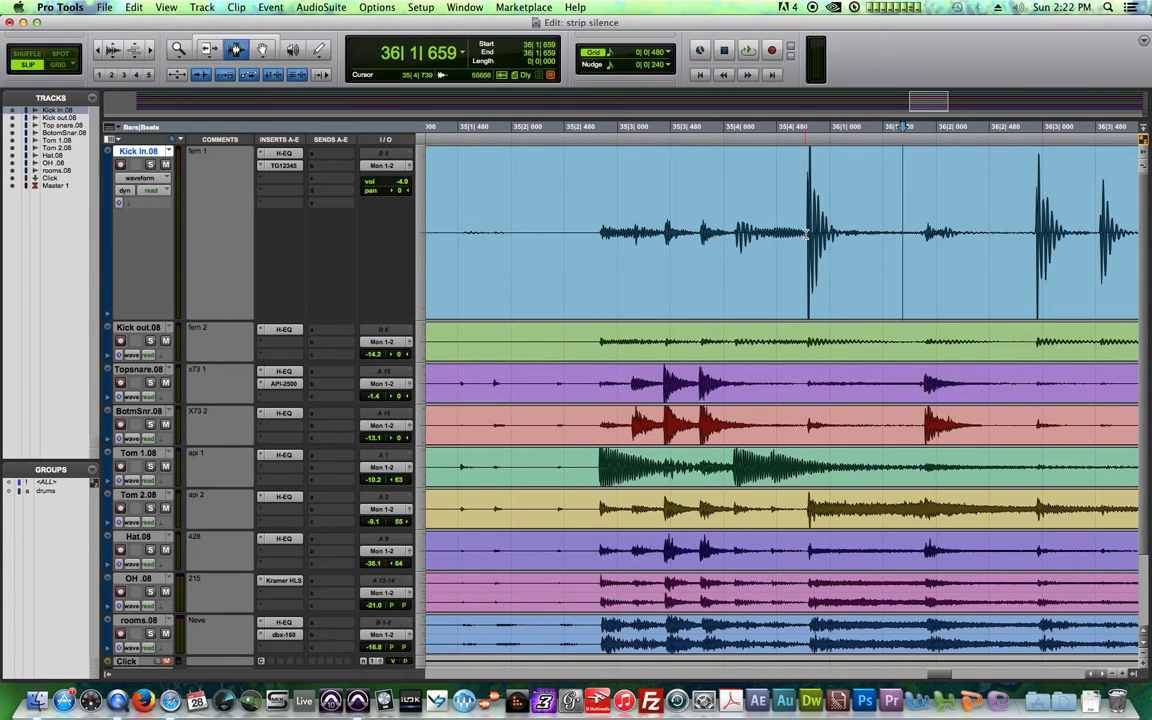
drag(806, 234, 842, 234)
click(869, 234)
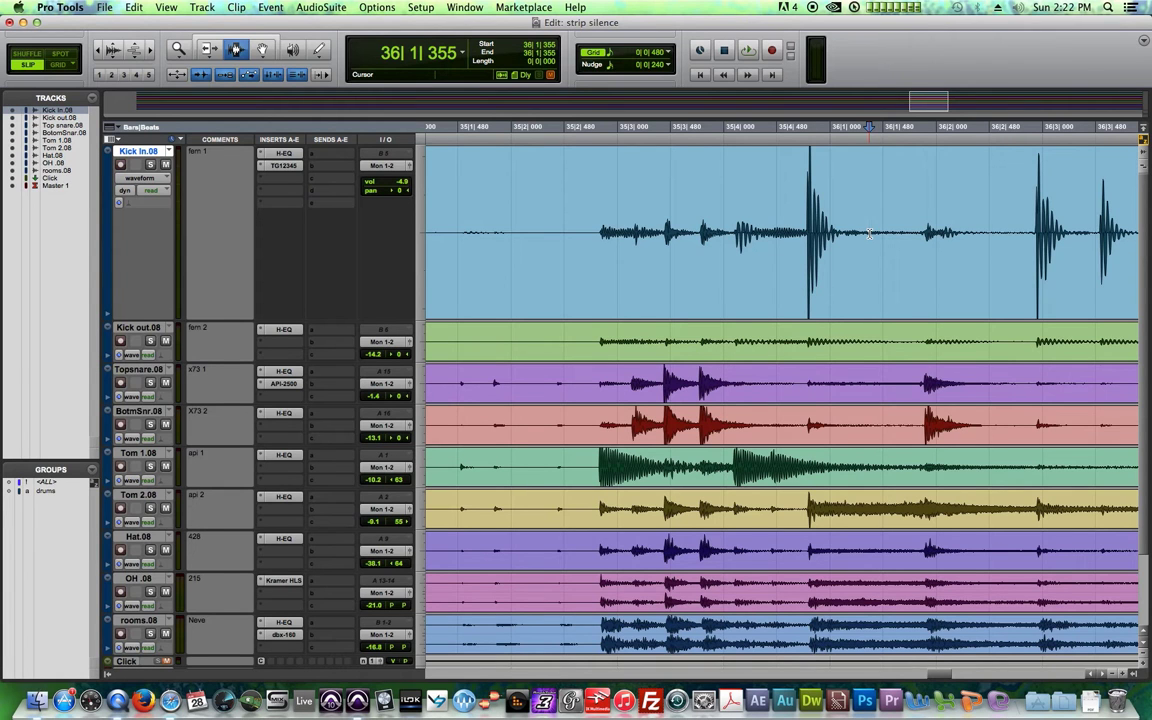
Reduce the Kick In.08 track height and play the full drum mix from bar 33, beat 4.
key(r)
key(r)
key(r)
key(r)
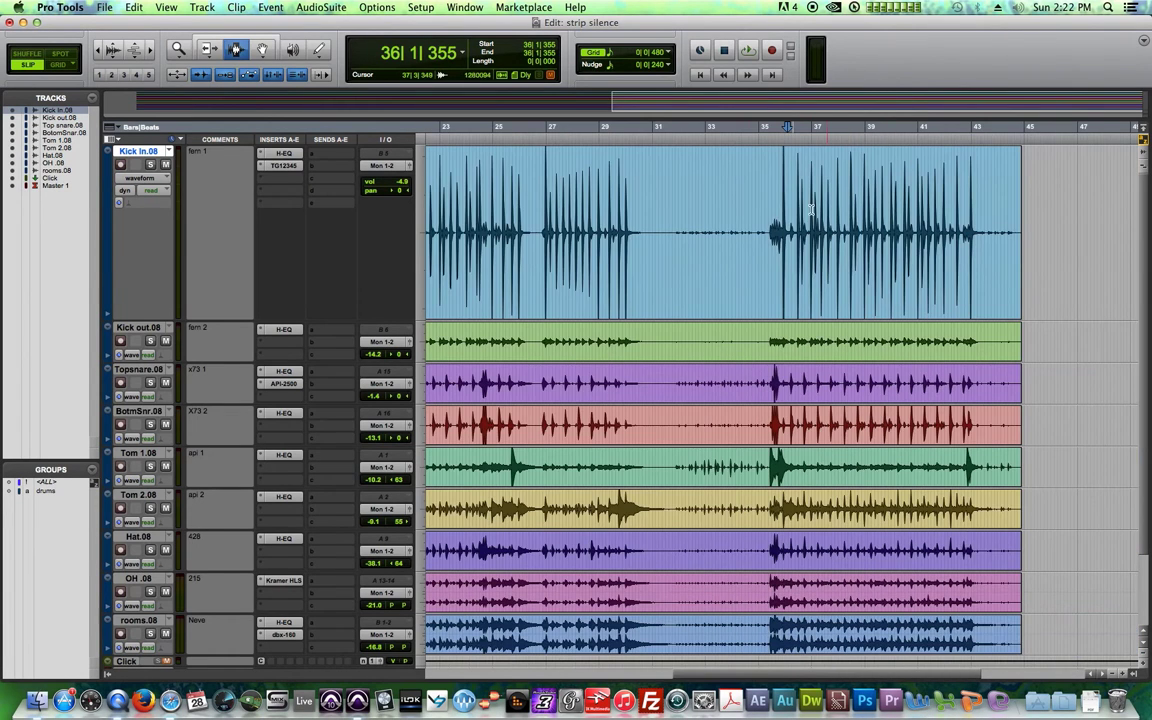
drag(747, 130, 744, 130)
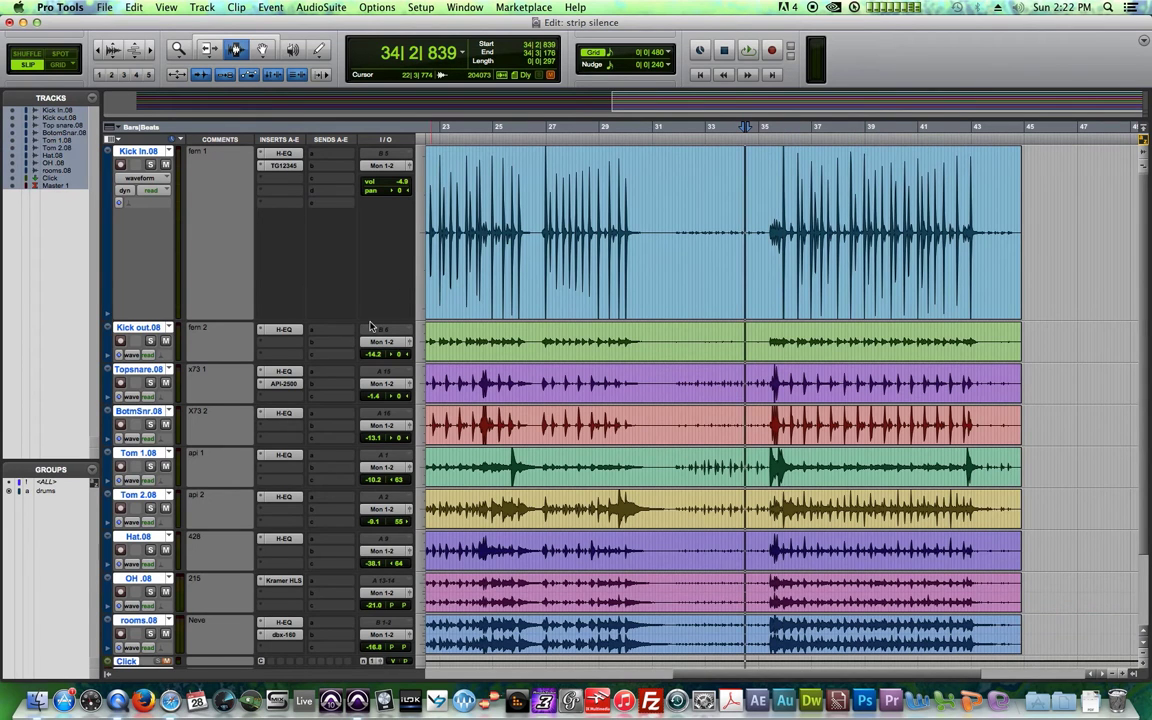
drag(369, 320, 369, 219)
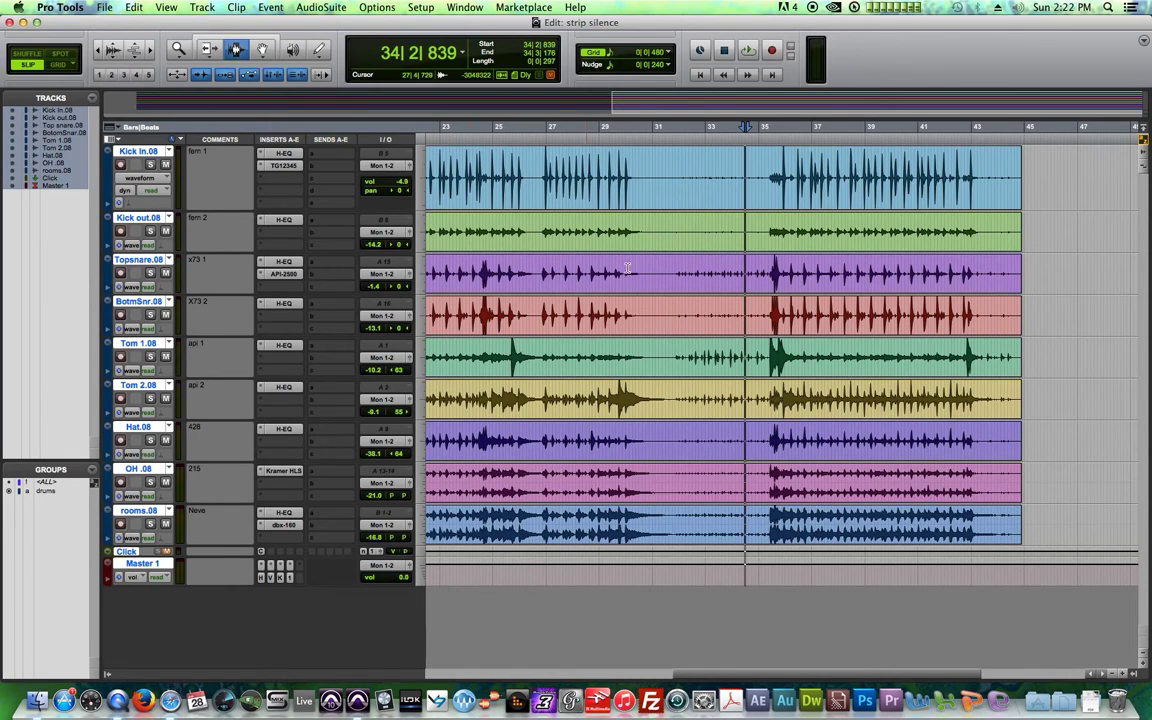
click(729, 156)
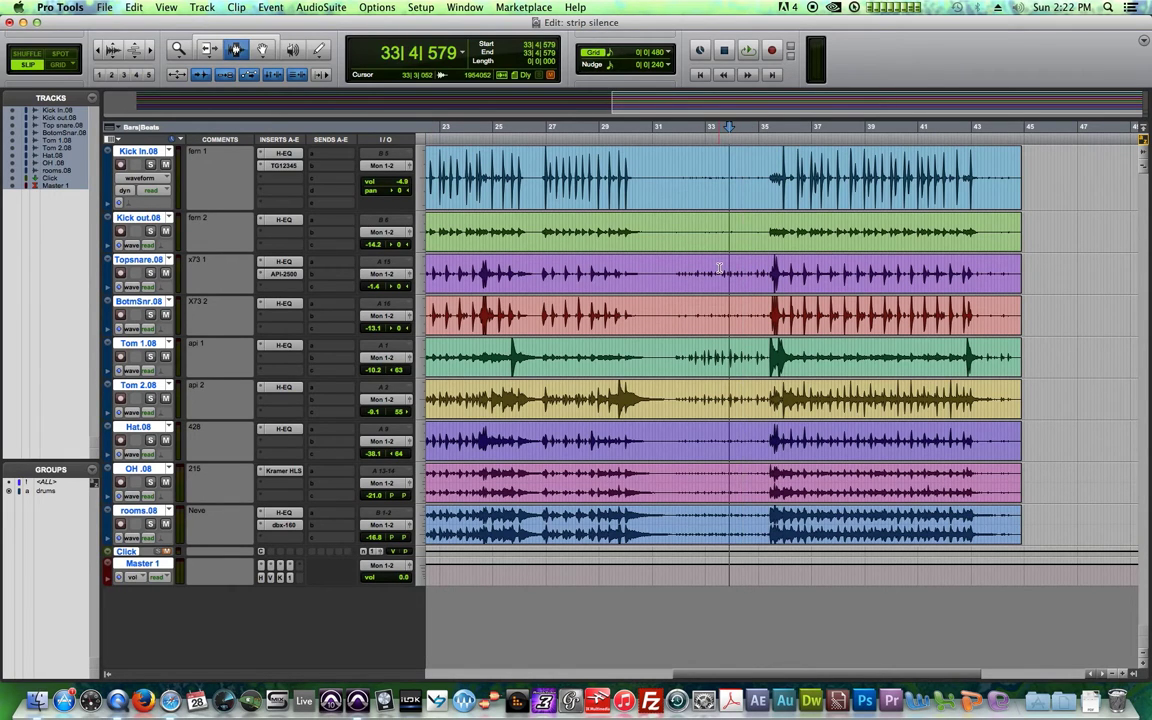
key(space)
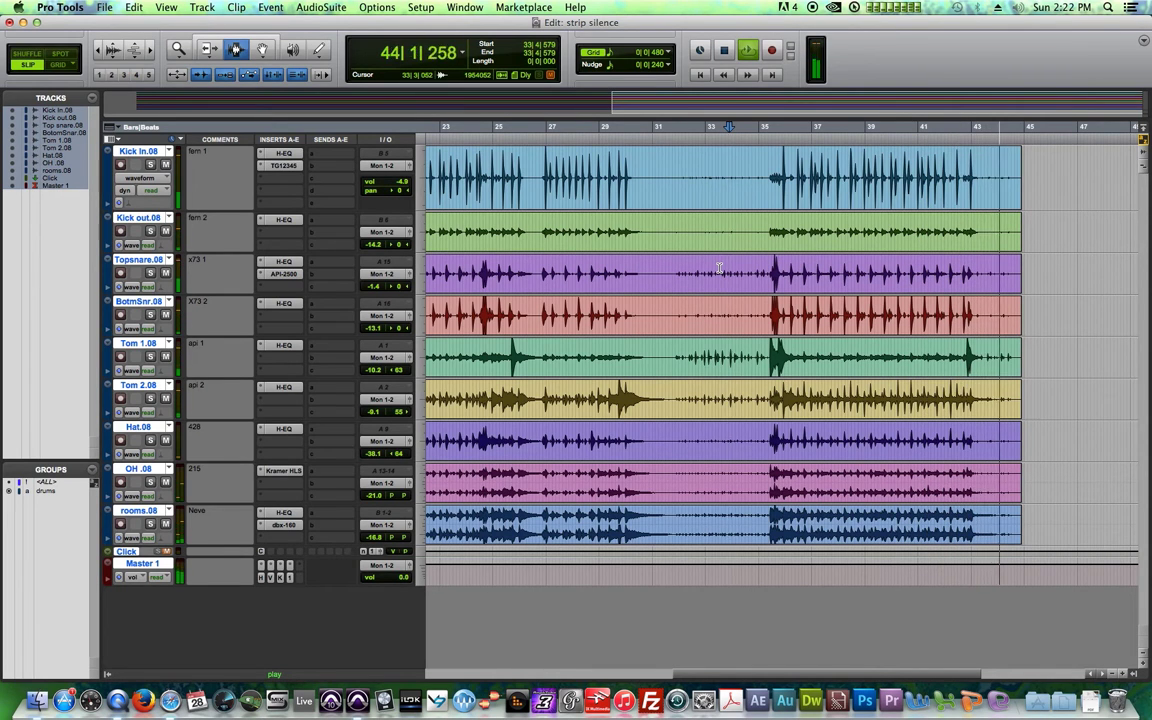
key(space)
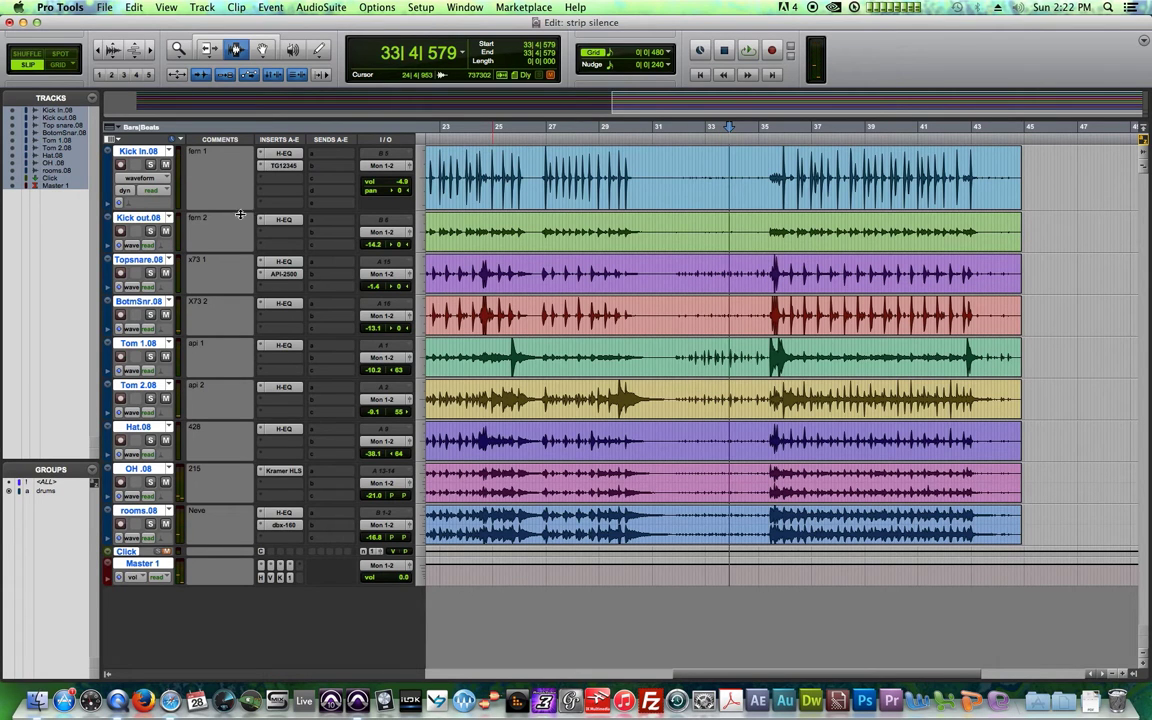
Enlarge the Kick In.08 track, solo it and play it back from bar 33, beat 4.
drag(241, 223, 198, 266)
alt+click(136, 153)
click(150, 164)
key(space)
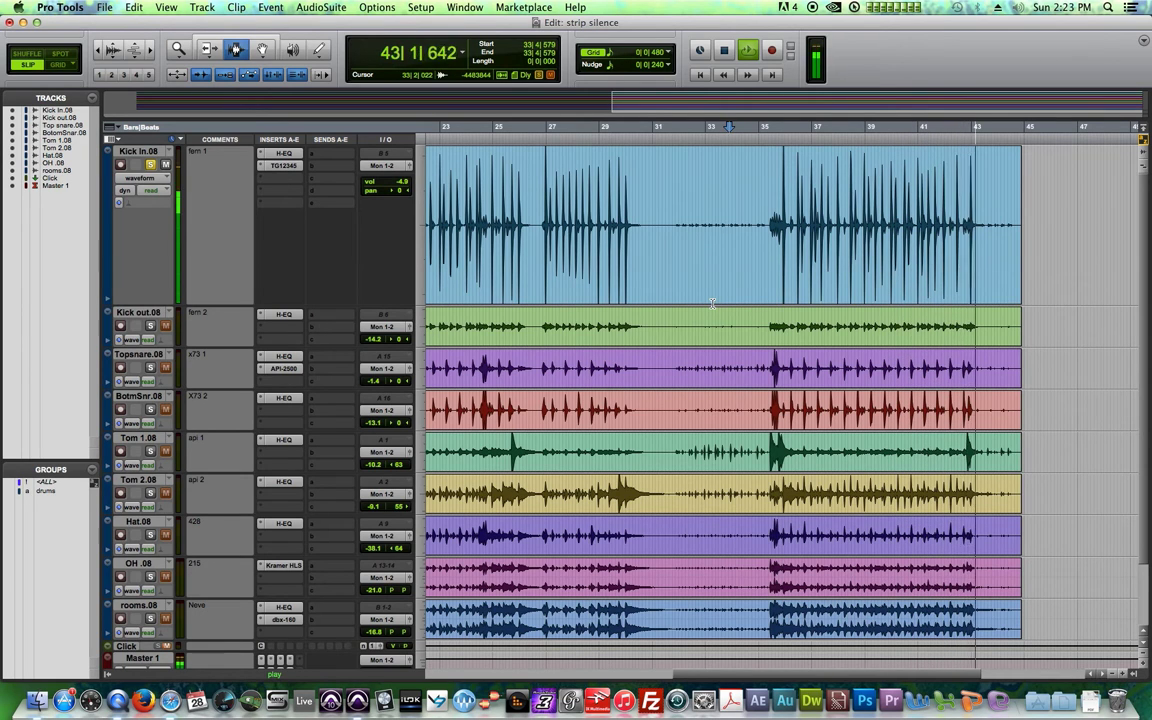
key(space)
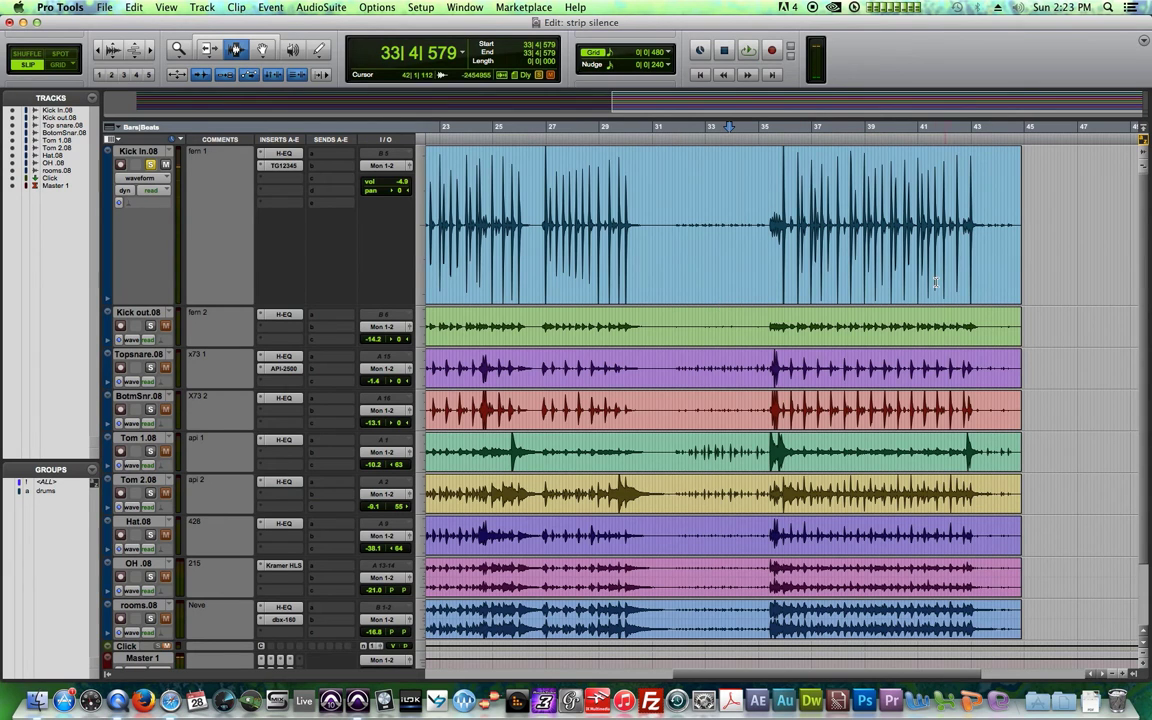
Examine the kick hits and the gap between them around bars 25 to 30 on the Kick In.08 track.
key(t)
key(t)
key(r)
key(r)
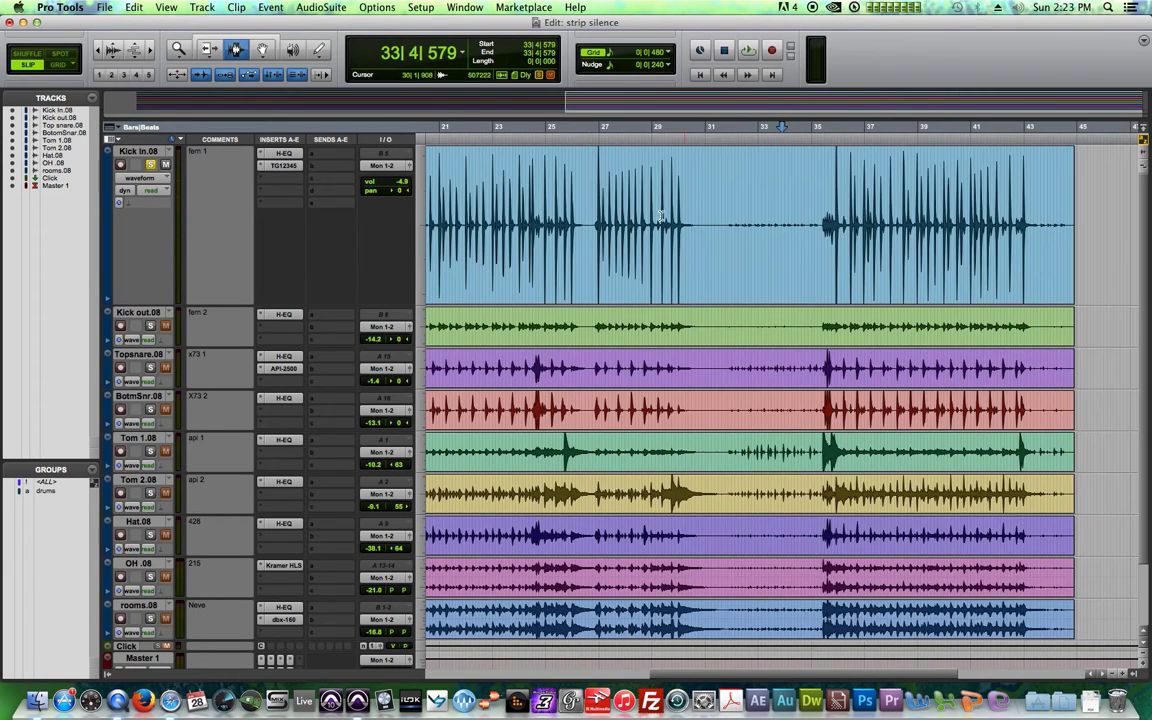
click(588, 205)
key(super+bracketright)
key(super+bracketright)
key(super+bracketright)
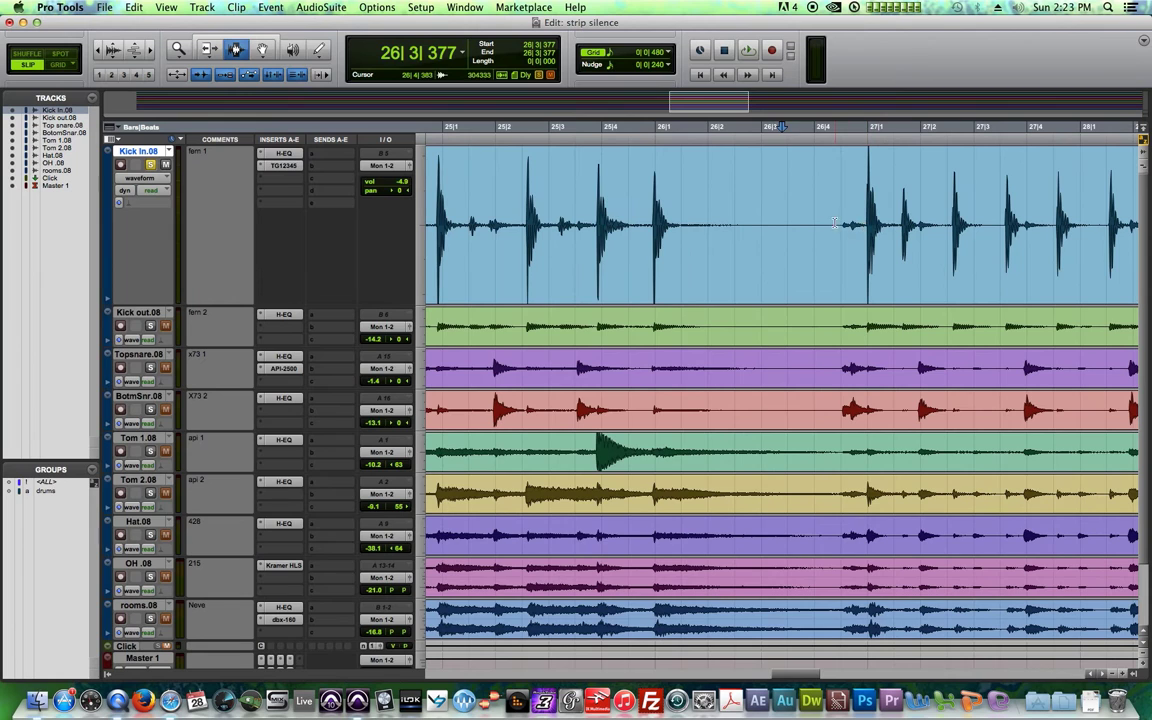
drag(834, 223, 868, 227)
click(972, 206)
key(t)
key(r)
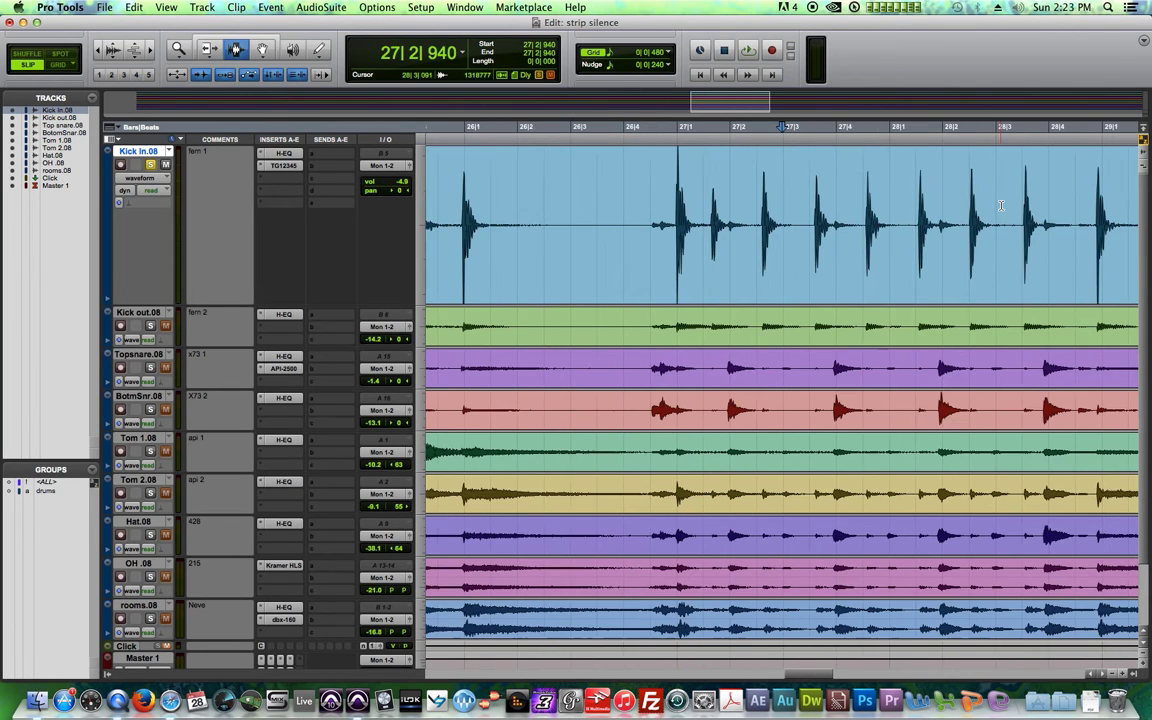
drag(629, 222, 911, 257)
click(543, 236)
key(r)
key(r)
key(r)
key(r)
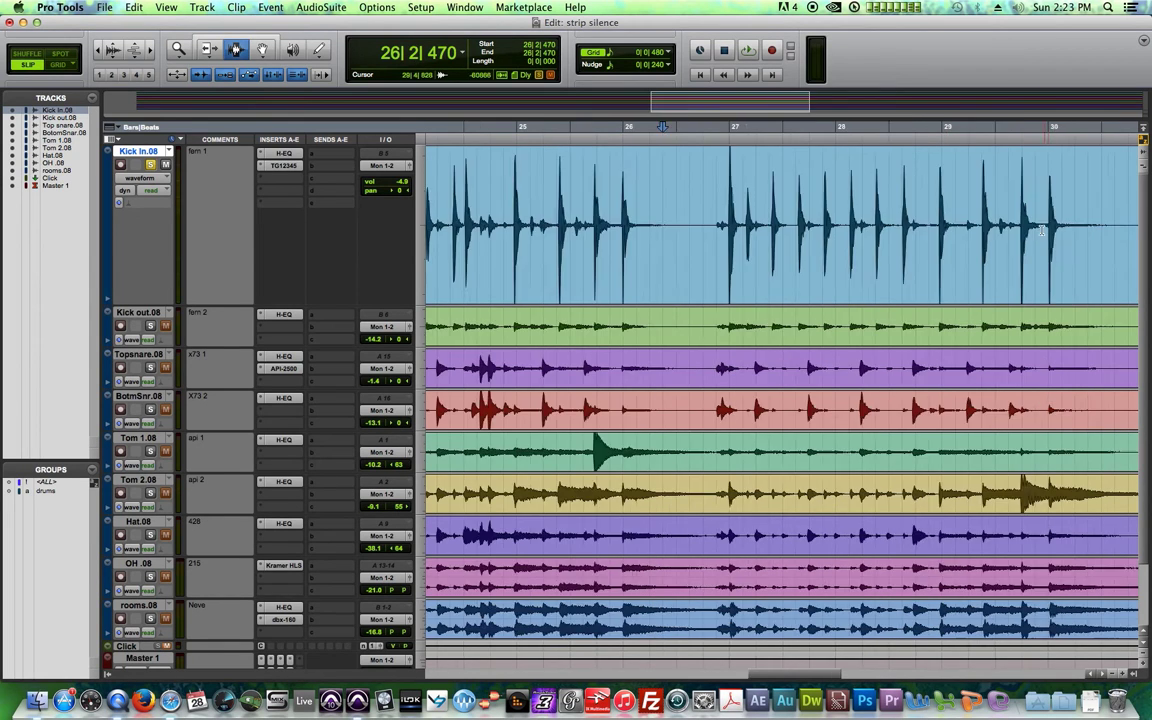
Separate the five kick hits from about bar 26, beat 4 to bar 28, beat 1 on Kick In.08 into their own clip.
key(super+bracketright)
key(super+bracketright)
click(907, 201)
key(super+bracketright)
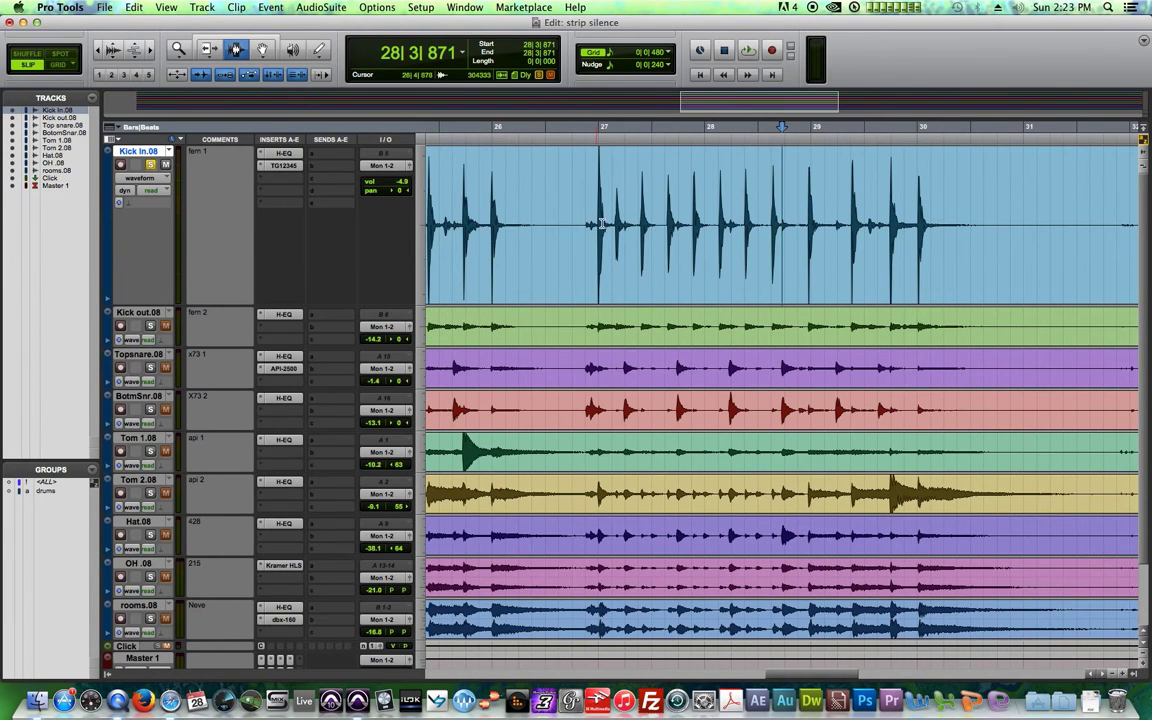
drag(575, 224, 715, 250)
key(super+e)
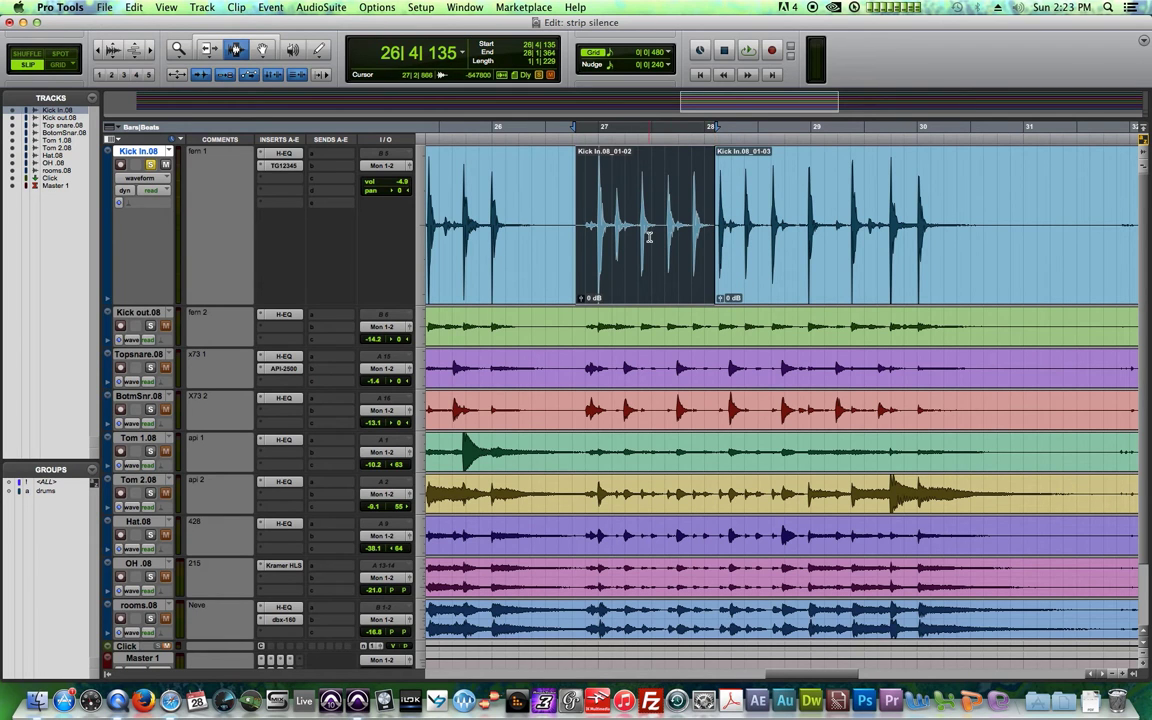
Open Strip Silence for the separated five-hit kick clip and place its window clear of the waveform.
key(super+bracketright)
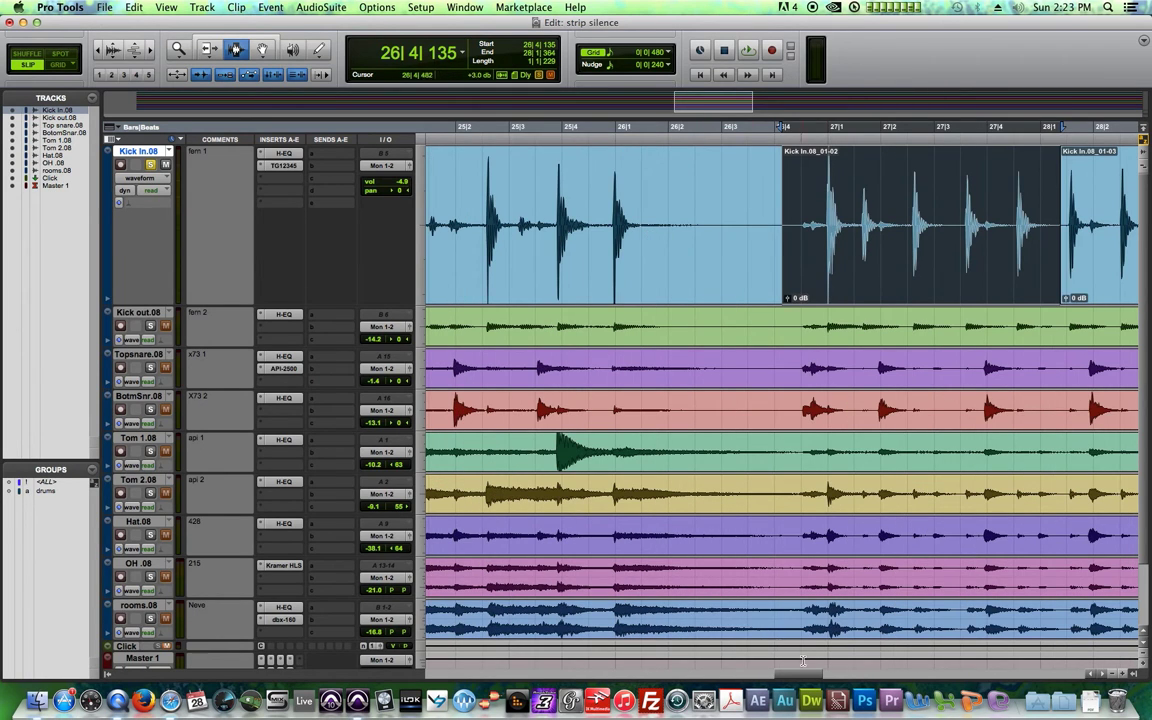
key(super+bracketright)
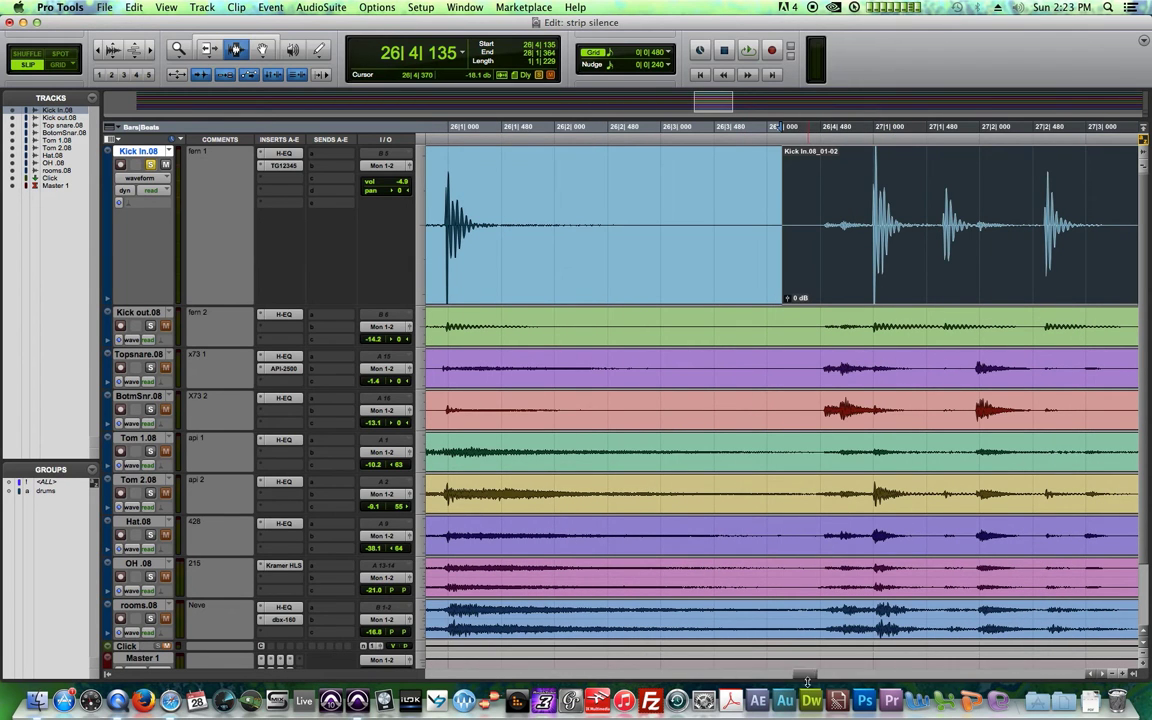
drag(805, 675, 817, 680)
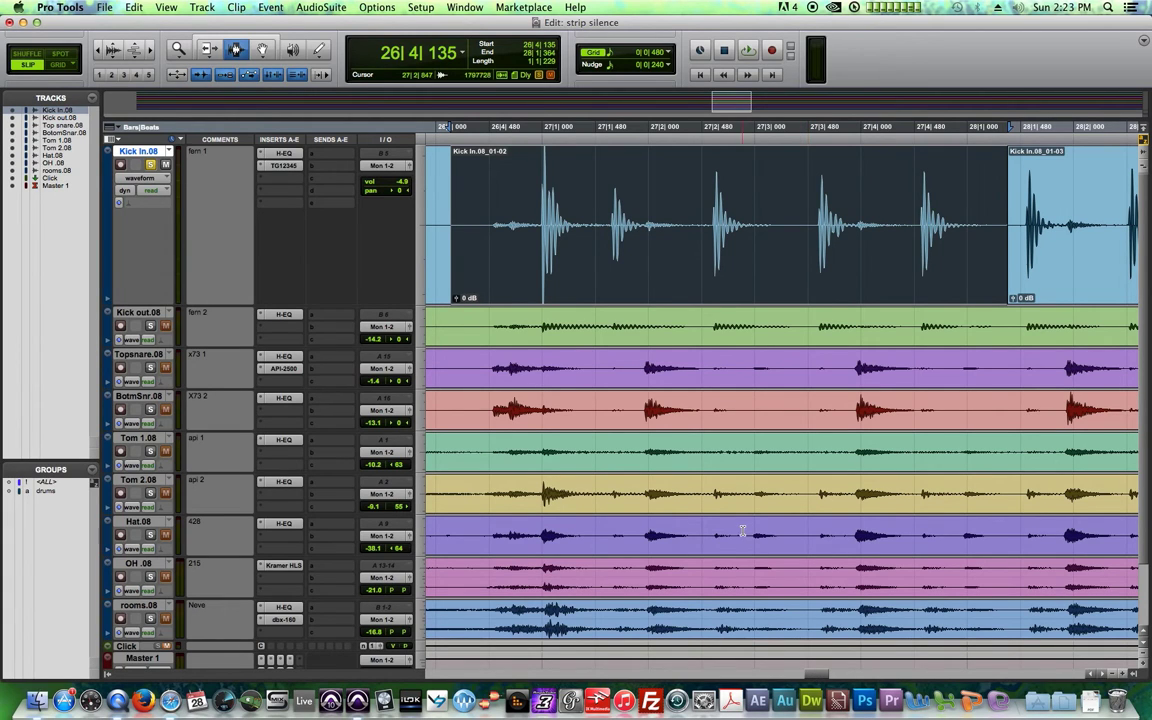
click(262, 50)
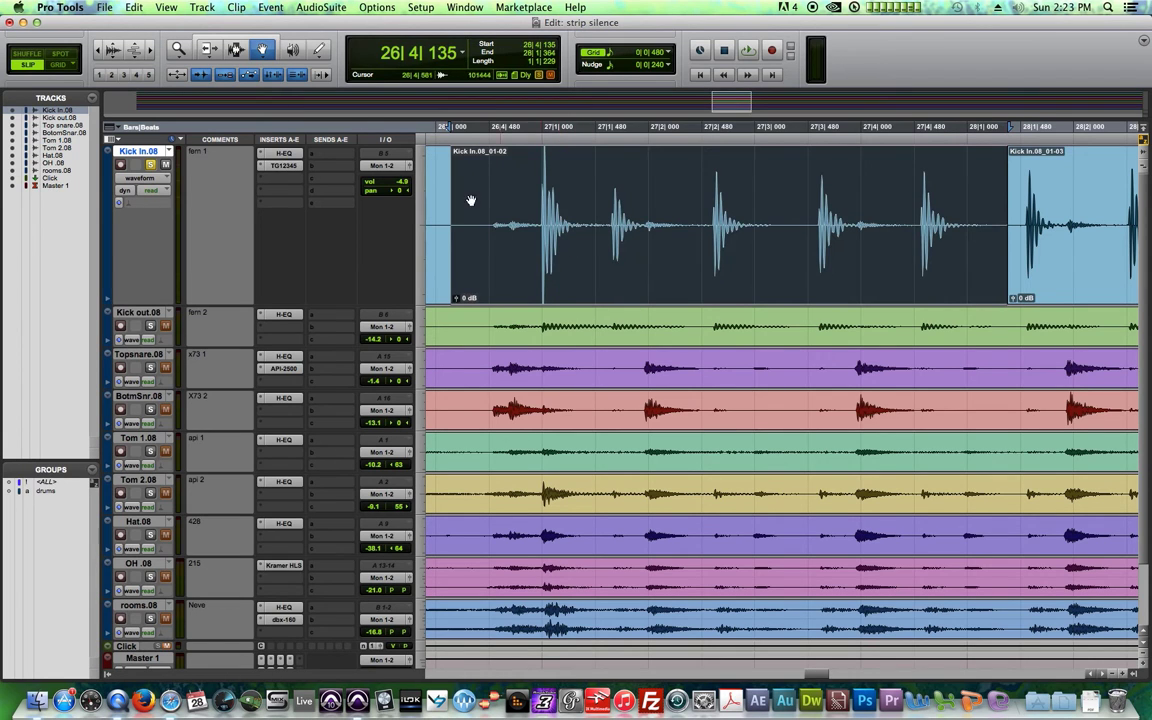
click(136, 8)
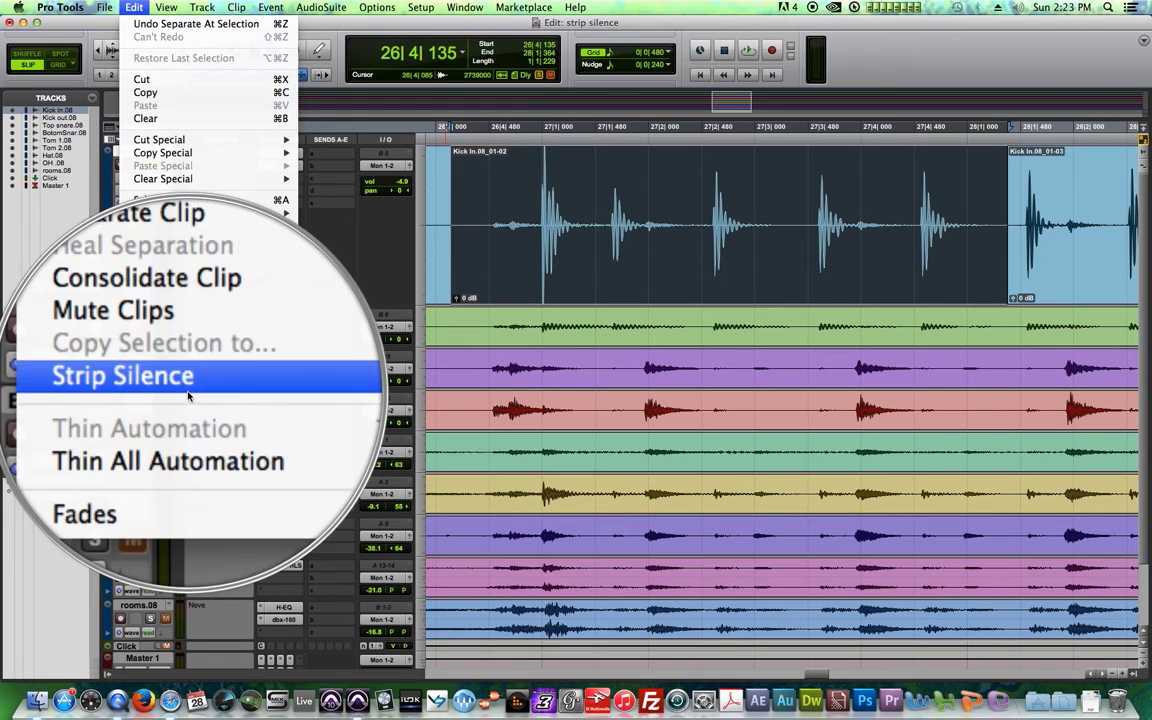
click(258, 386)
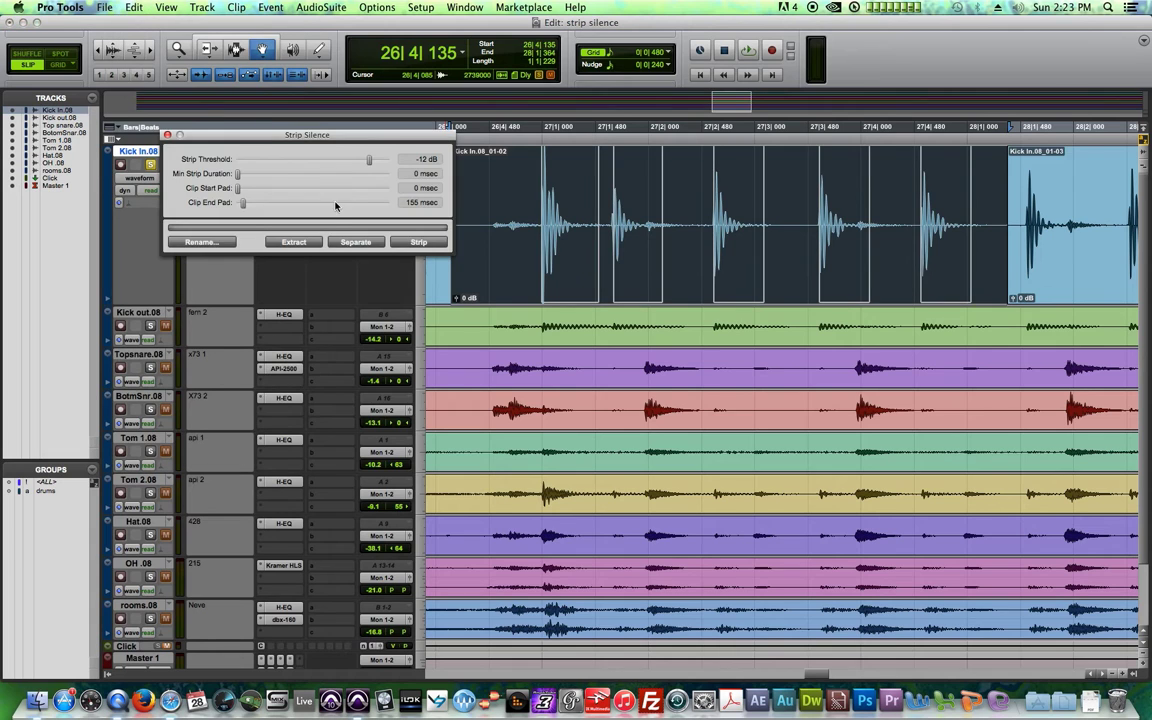
drag(322, 137, 328, 318)
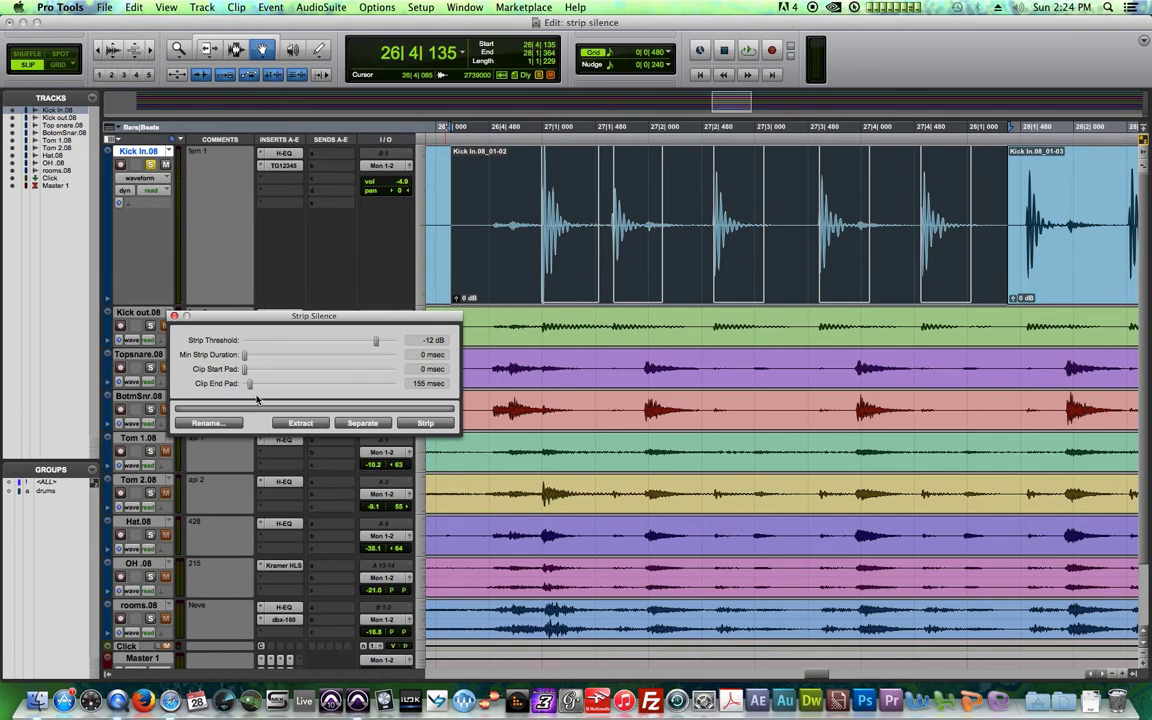
Set the Clip End Pad to 0 msec, raise the Strip Threshold to 0 dB and lower it to -22 dB.
drag(249, 383, 243, 371)
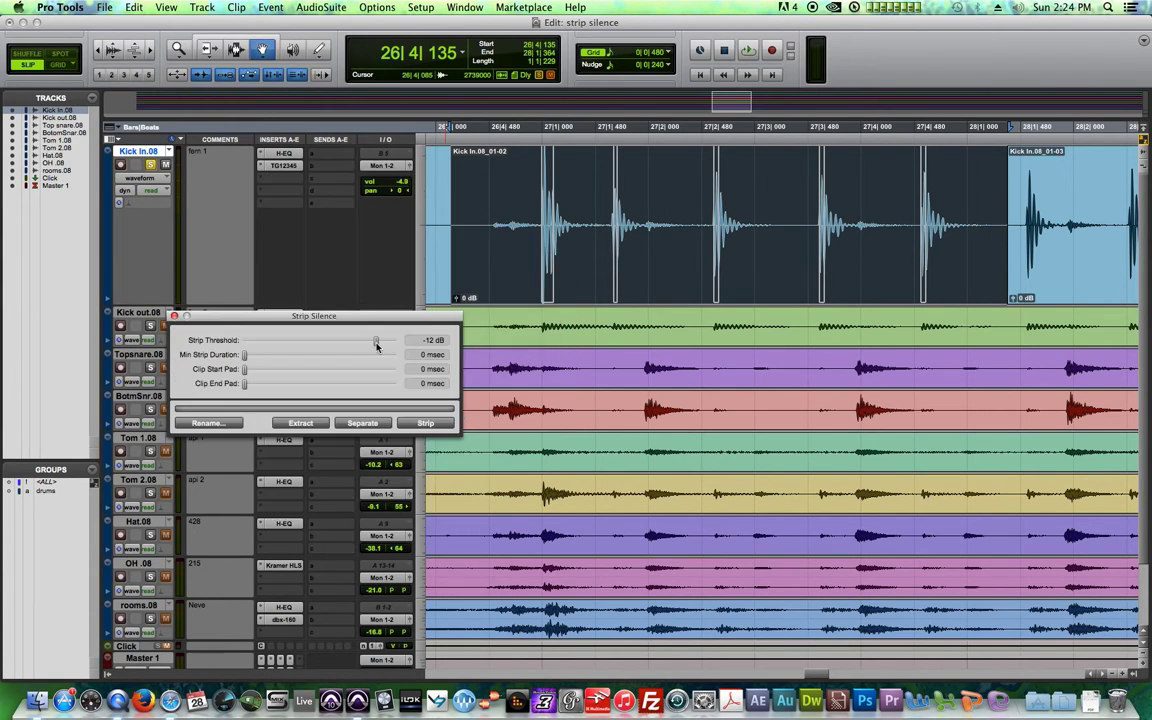
drag(377, 341, 437, 352)
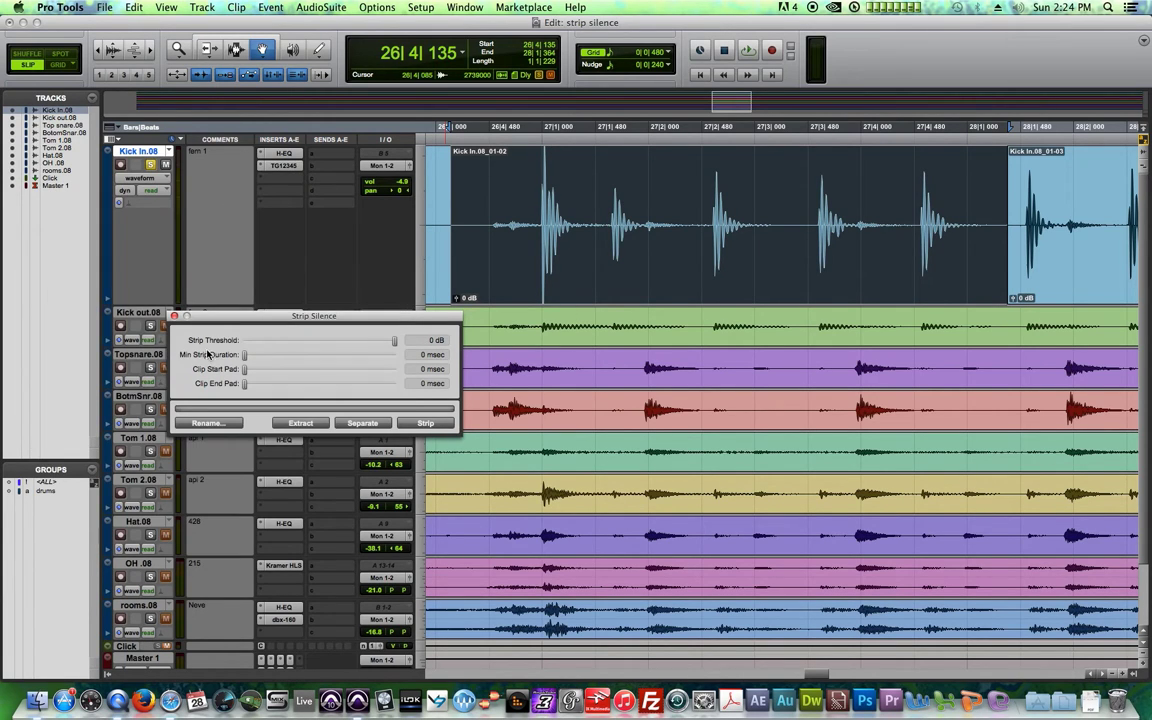
drag(394, 341, 363, 341)
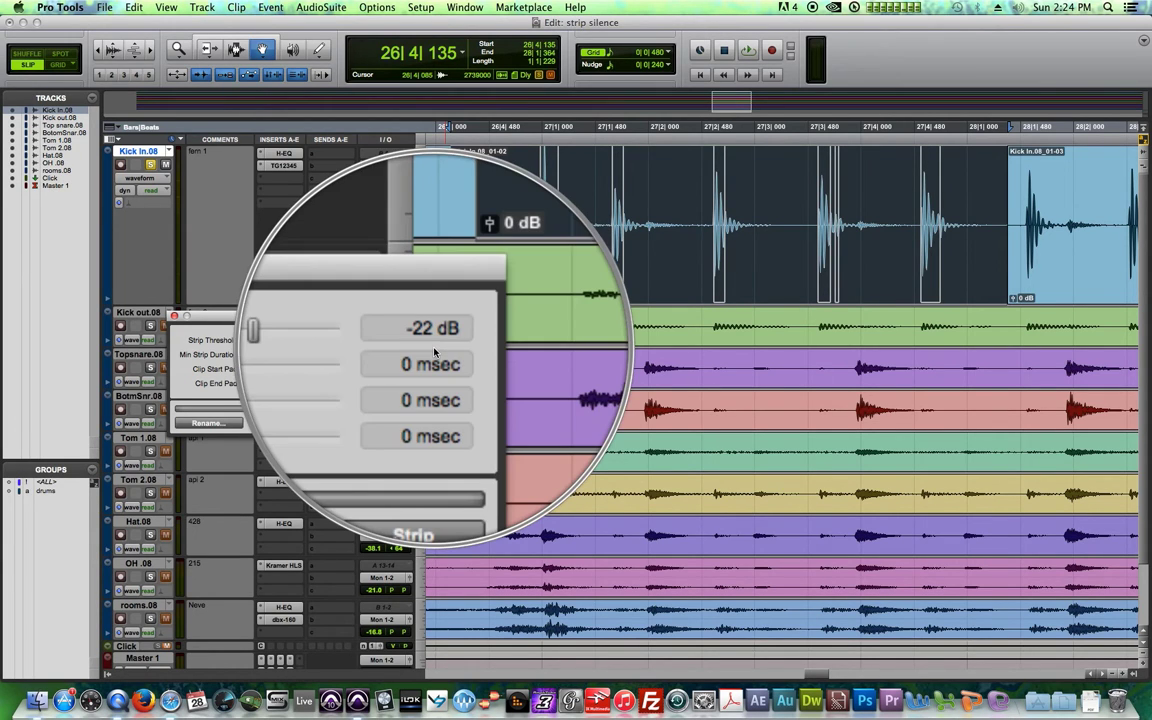
Test Strip Threshold values of -44, -17 and -22 dB on the kick clip, and settle on -20 dB.
drag(360, 339, 326, 340)
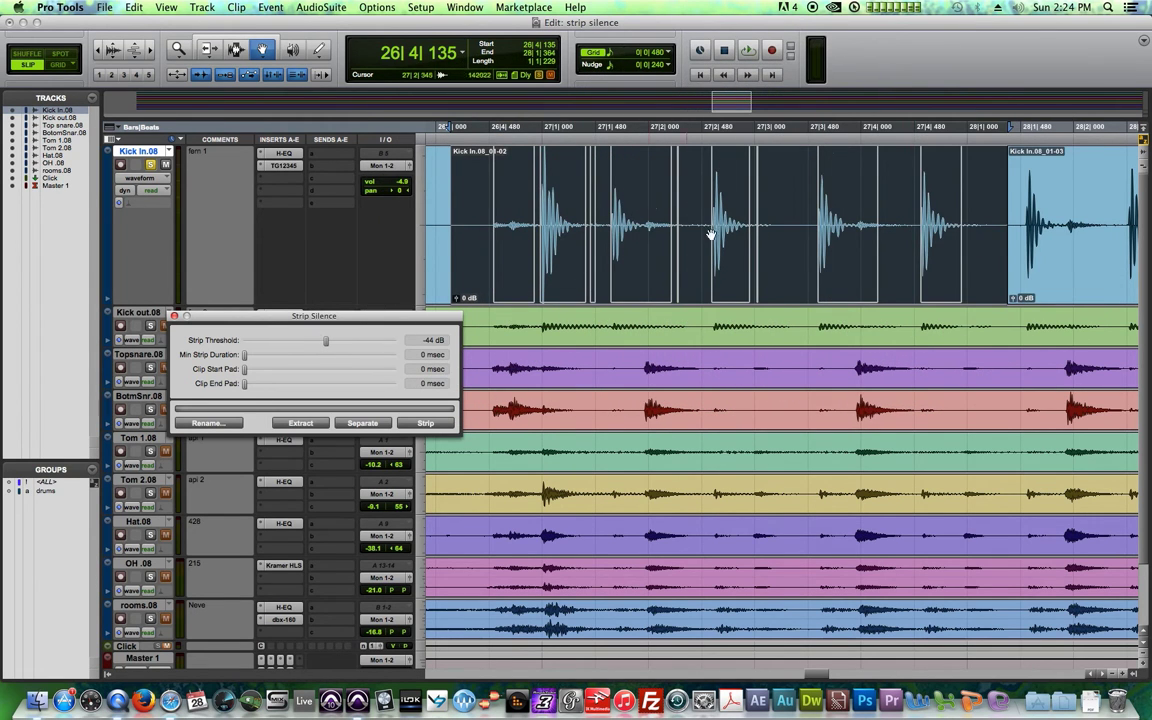
drag(330, 343, 283, 348)
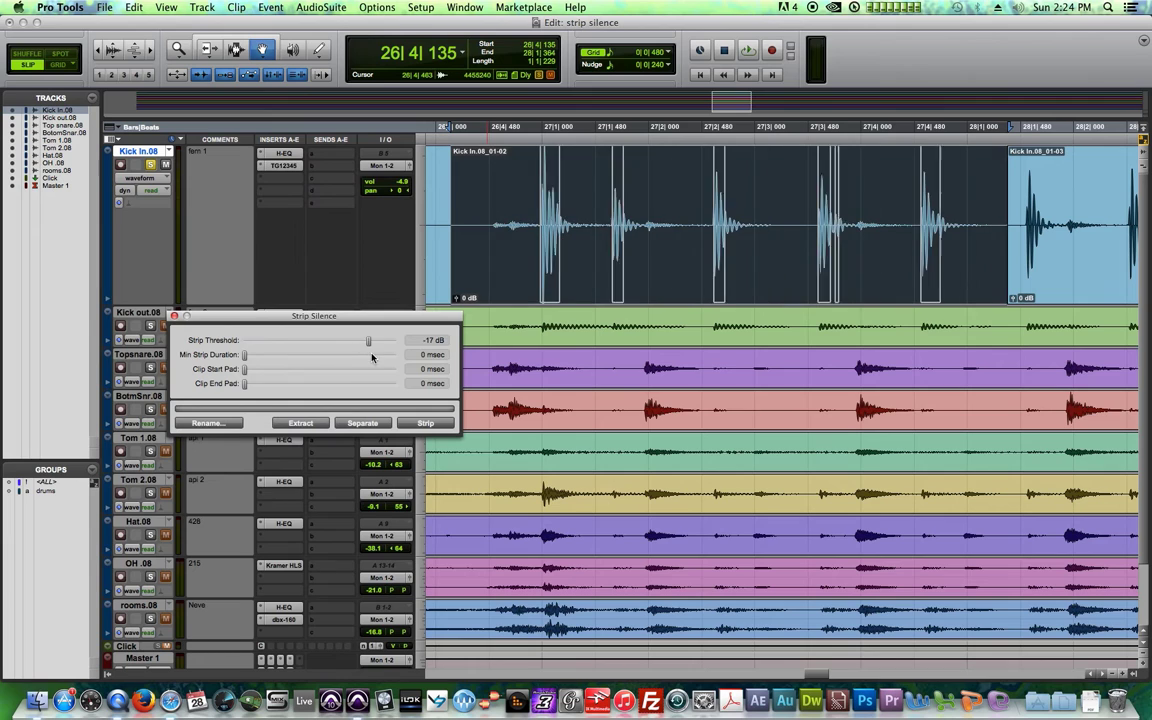
drag(372, 357, 361, 342)
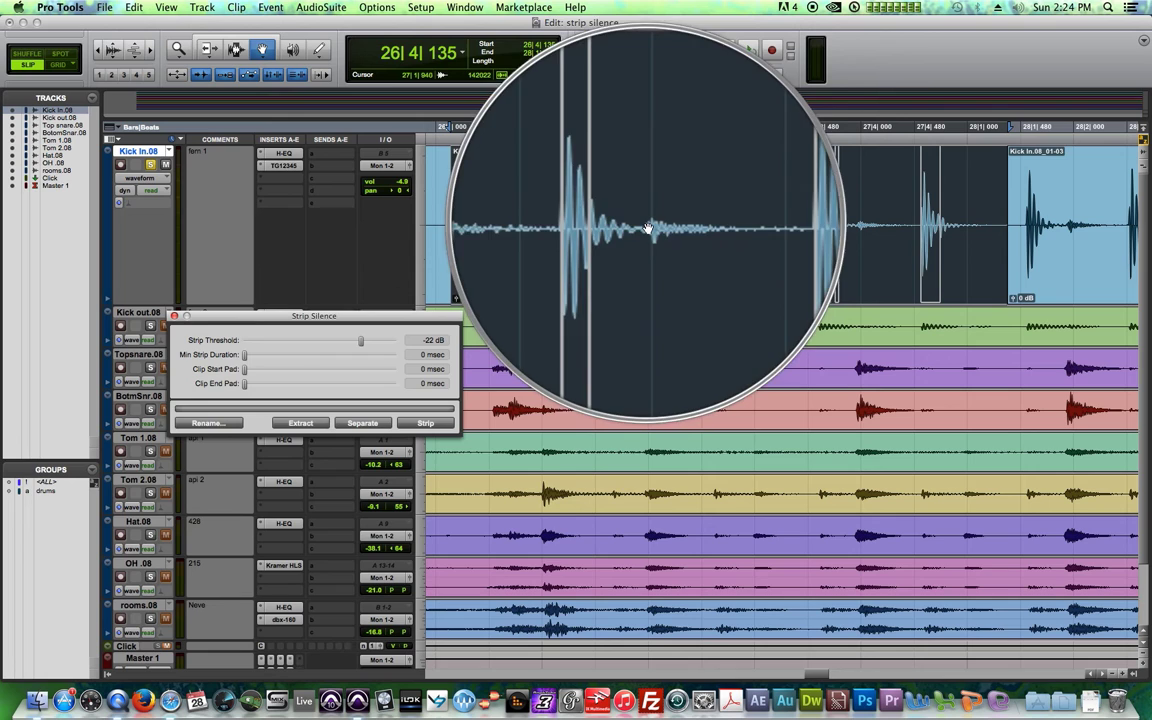
drag(363, 343, 365, 344)
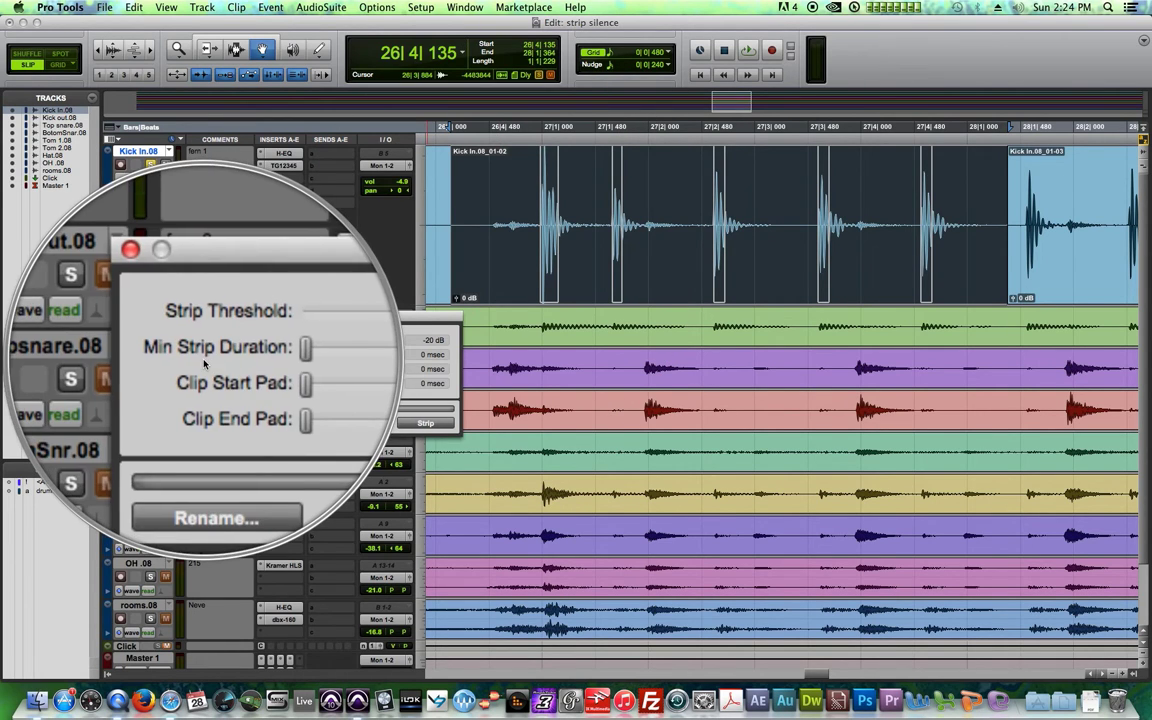
Test a Min Strip Duration of 120 msec, set the Strip Threshold to -22 dB, and return the Min Strip Duration to 0 msec.
mouse_move(245, 360)
mouse_down()
mouse_move(257, 361)
mouse_move(246, 364)
mouse_up()
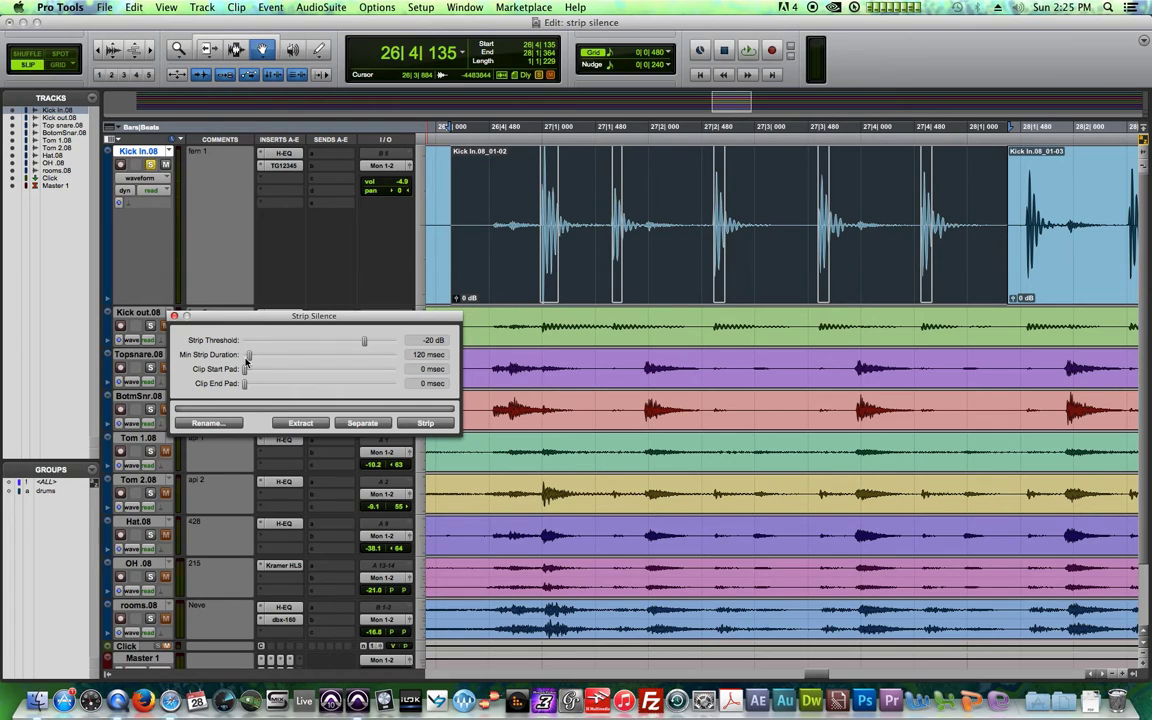
drag(364, 341, 363, 345)
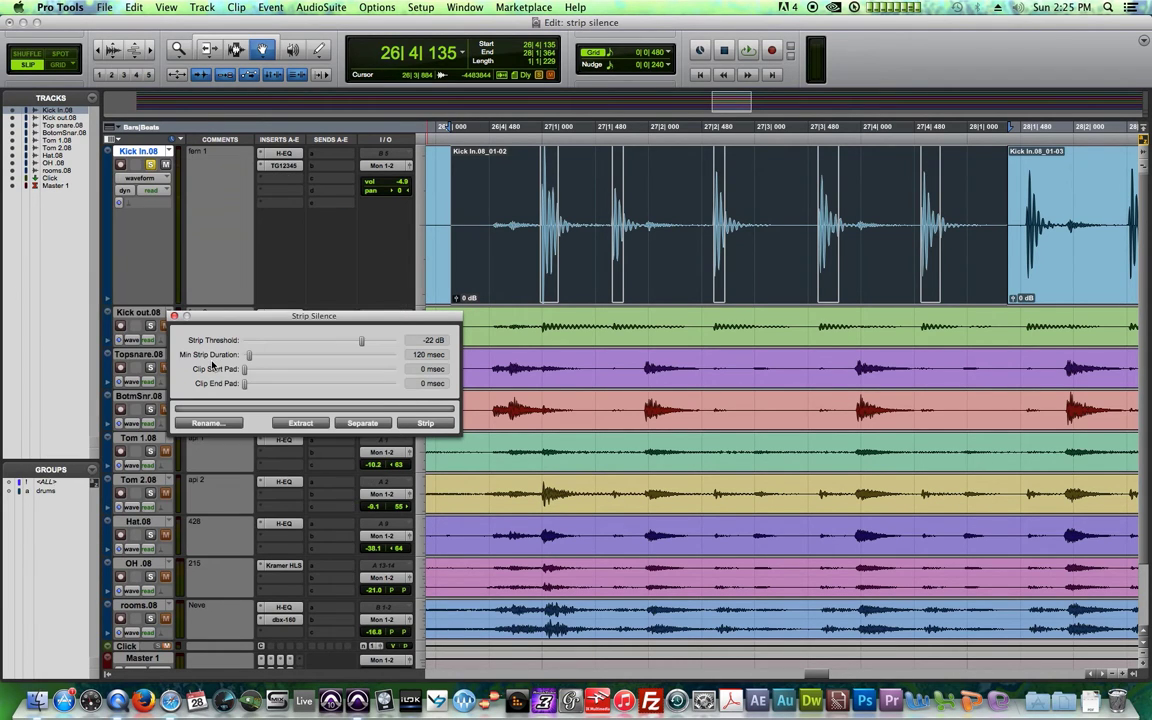
mouse_move(245, 355)
mouse_down()
mouse_move(263, 355)
mouse_move(231, 354)
mouse_up()
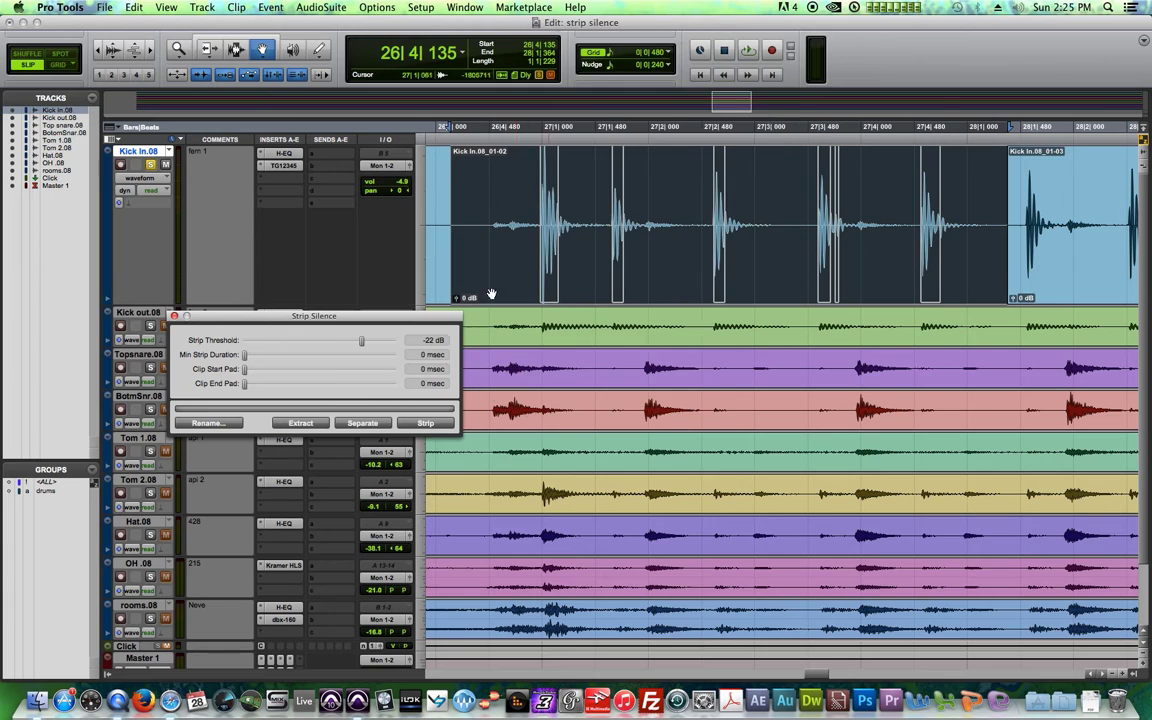
Test a Clip Start Pad of 17 msec, reset it to 0 msec, and set the Clip End Pad to 103 msec.
drag(245, 370, 246, 371)
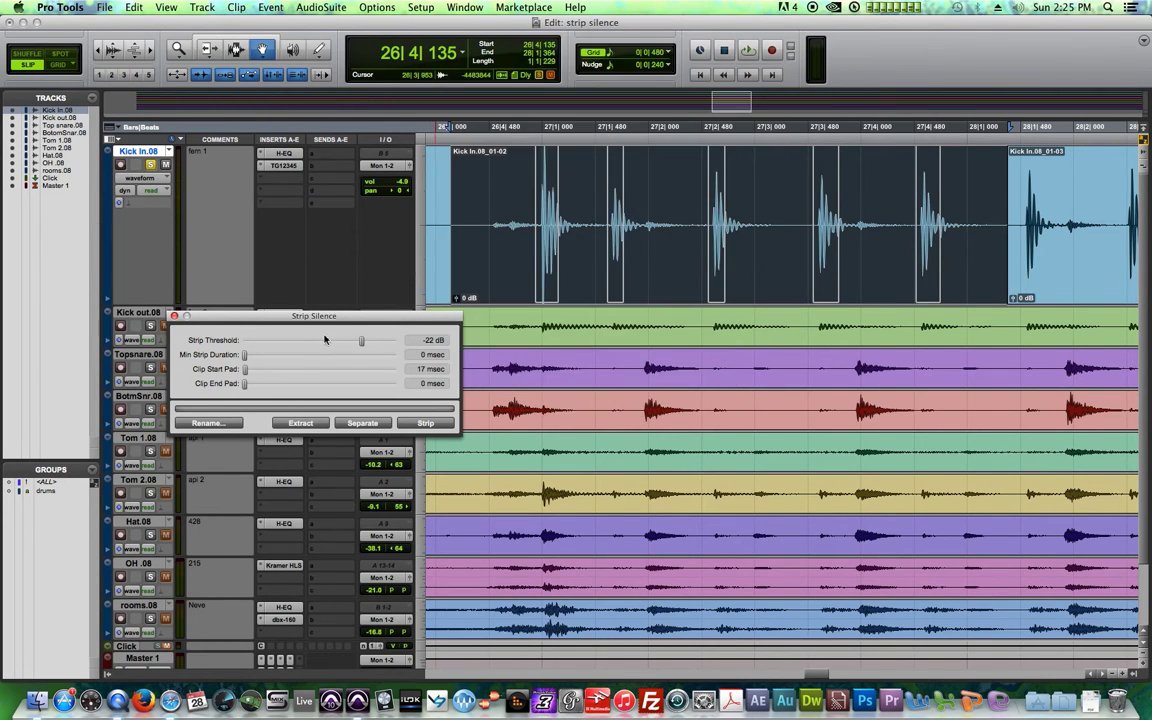
drag(252, 376, 232, 376)
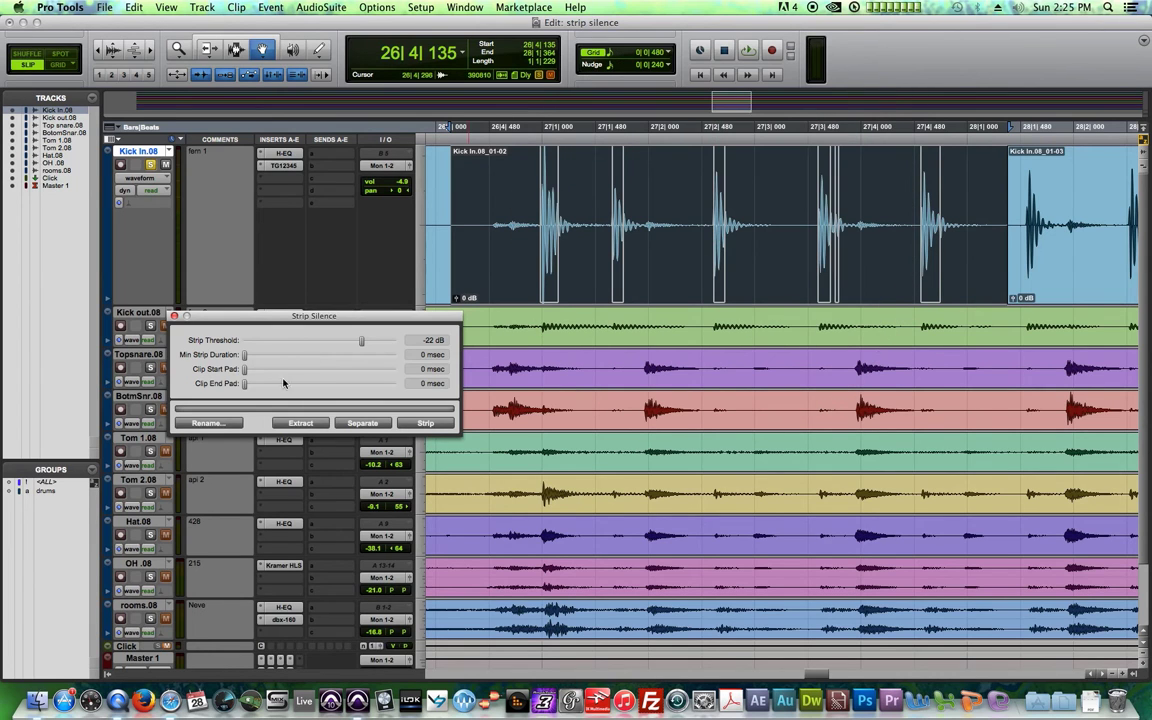
drag(244, 387, 245, 387)
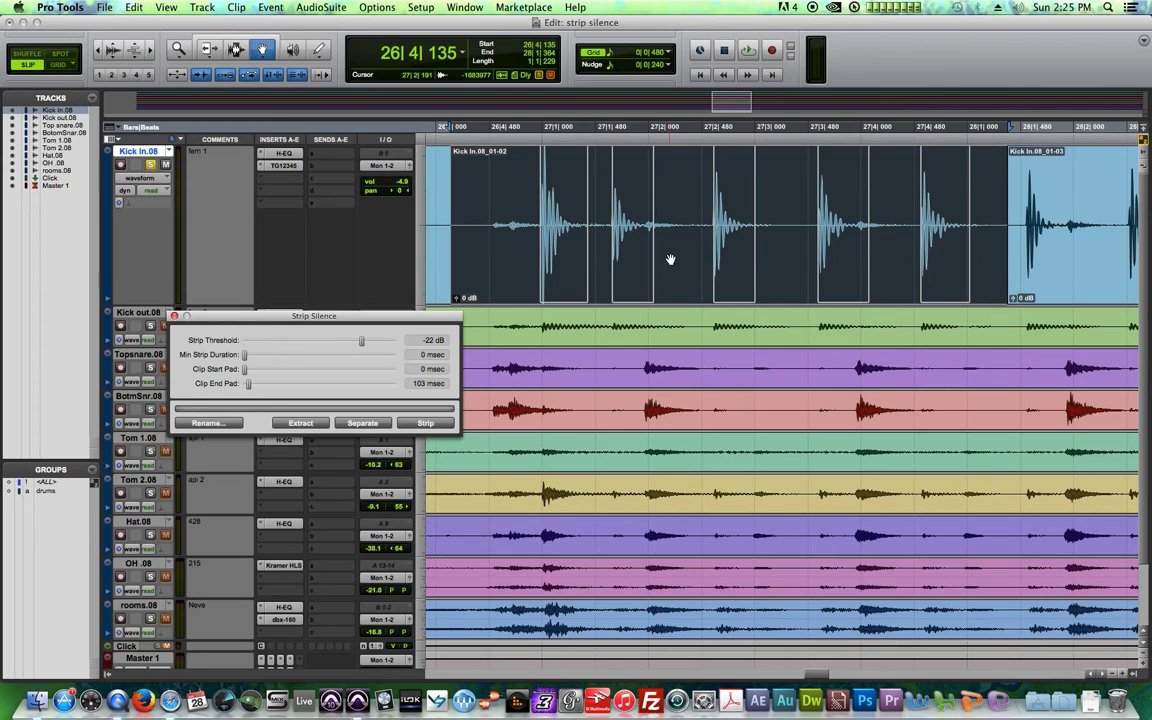
Move the Strip Silence window up and strip the silence from the five-hit kick clip.
drag(415, 325, 390, 258)
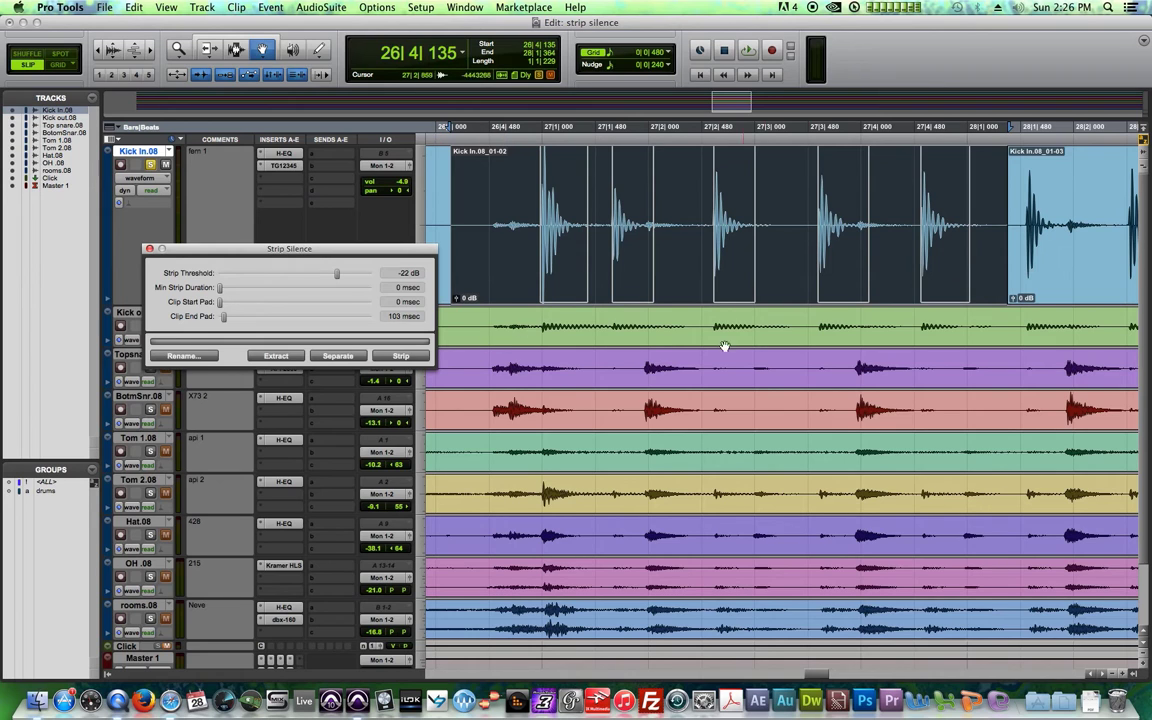
click(402, 357)
click(508, 231)
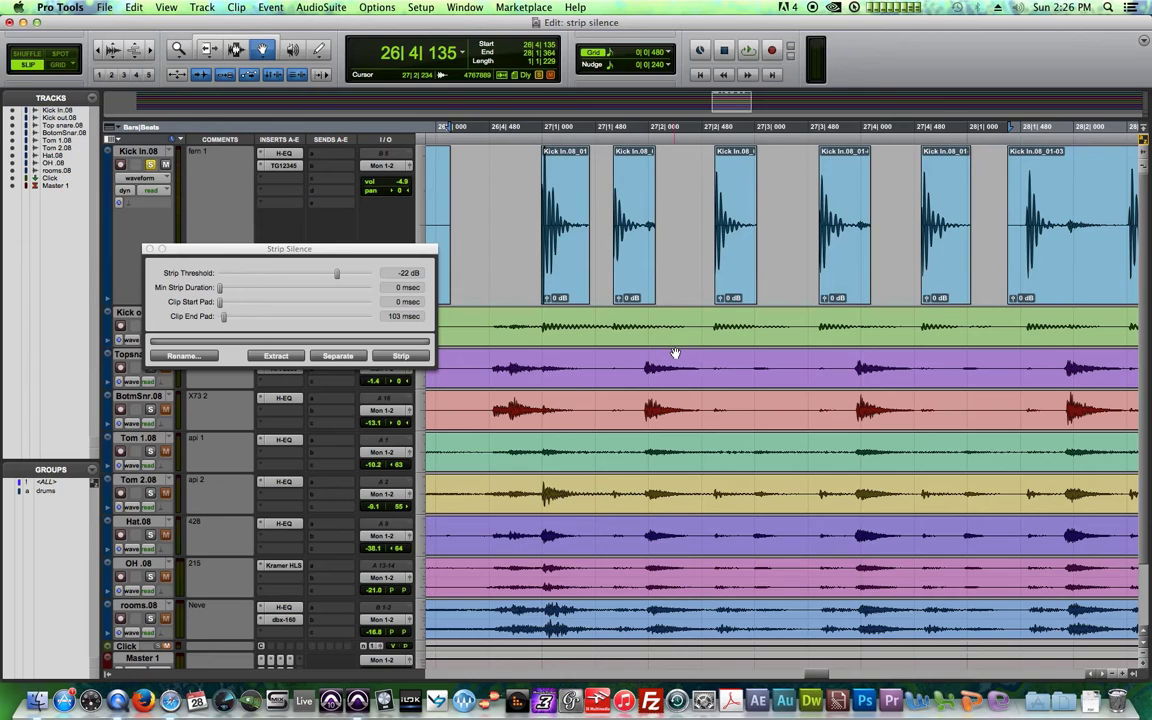
Strip the silence from the long Kick In.08 clip before bar 26, using the same settings.
key(r)
key(r)
key(r)
key(r)
key(r)
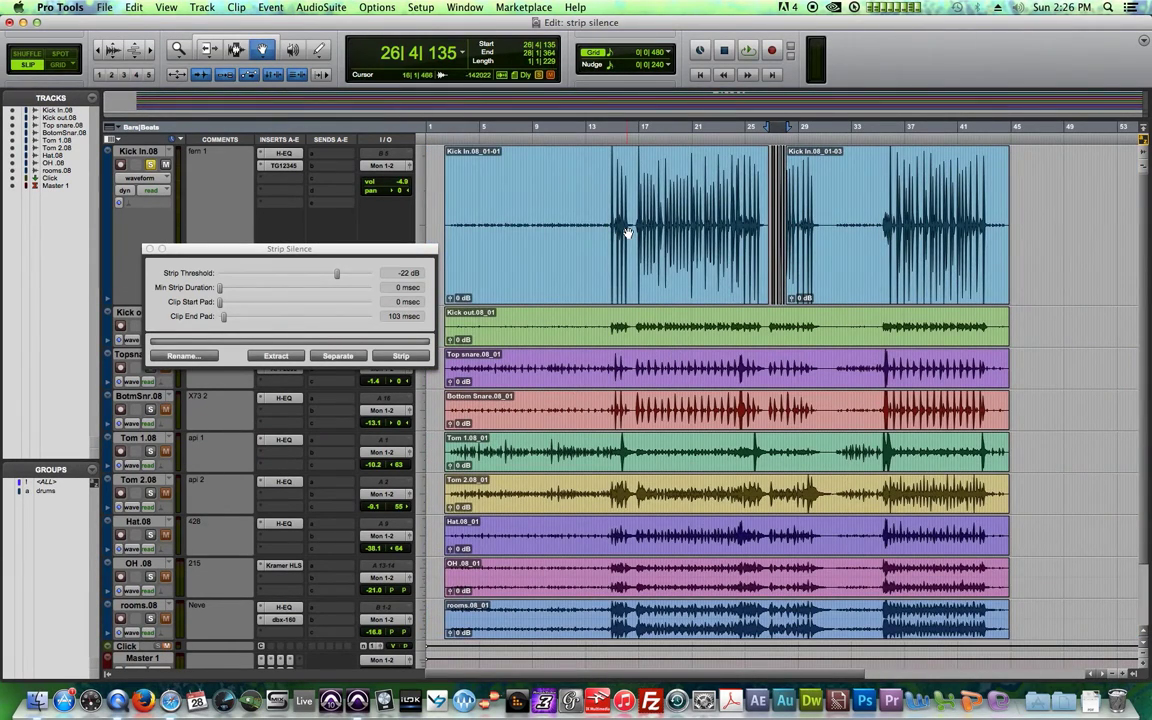
shift+click(617, 226)
click(399, 357)
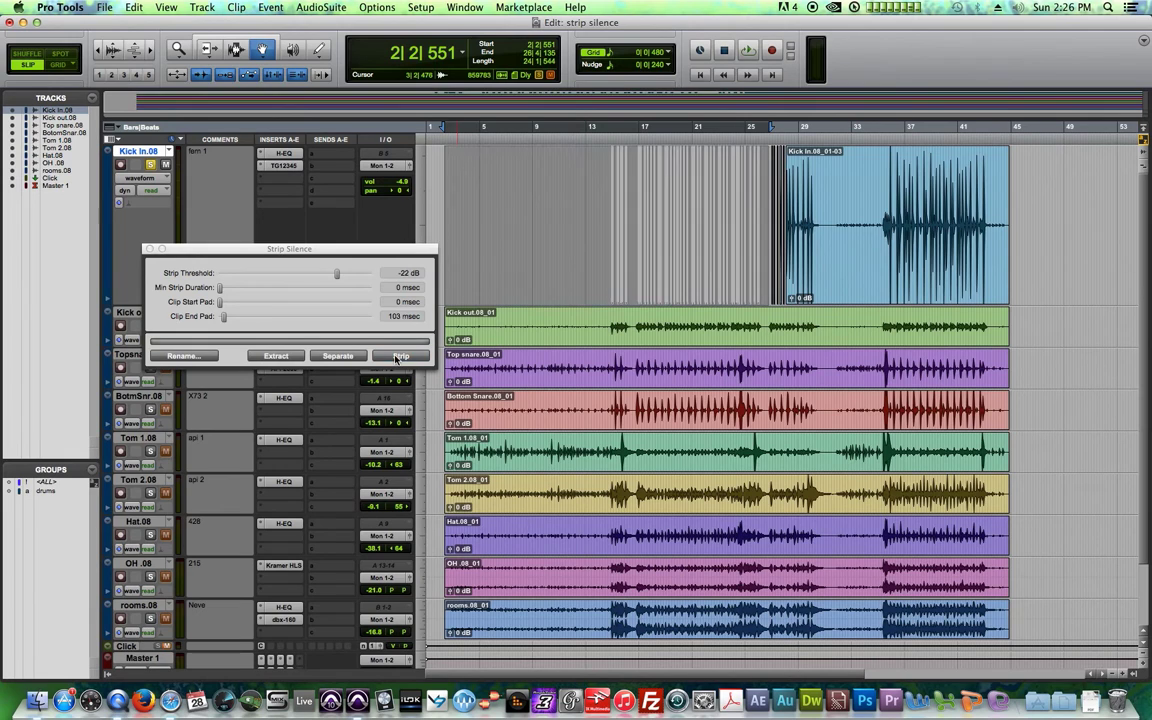
Strip the silence from the remaining Kick In.08 clip after bar 28 and close Strip Silence.
click(945, 250)
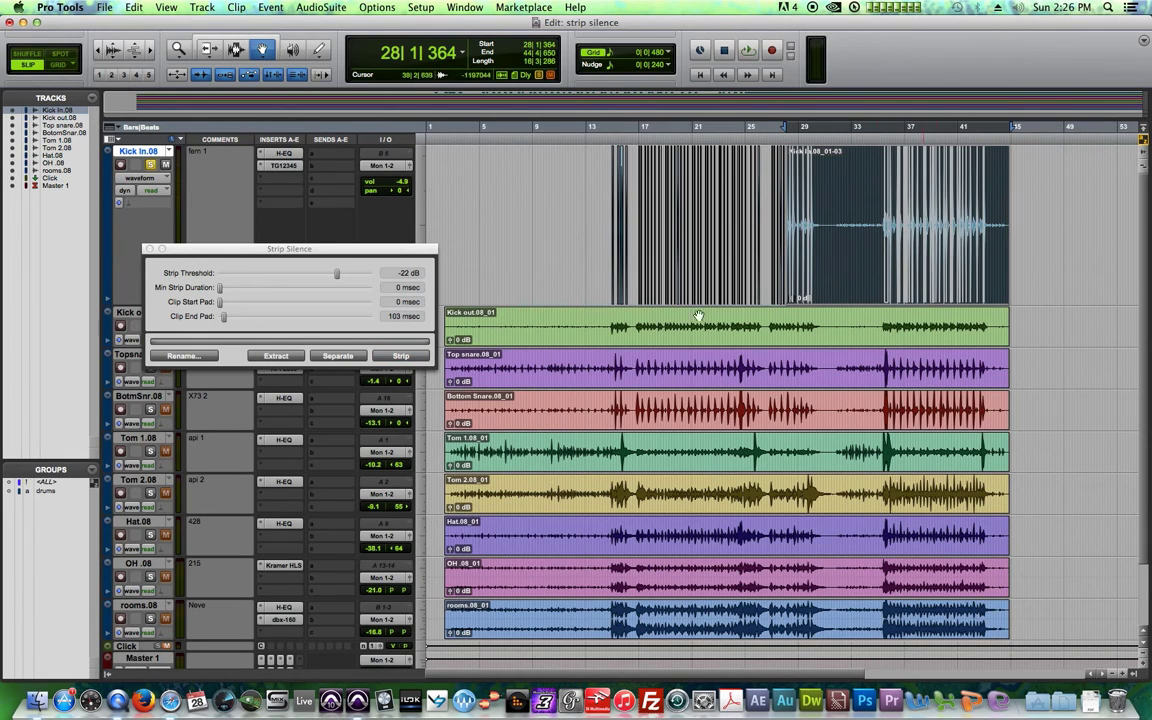
click(400, 357)
click(148, 250)
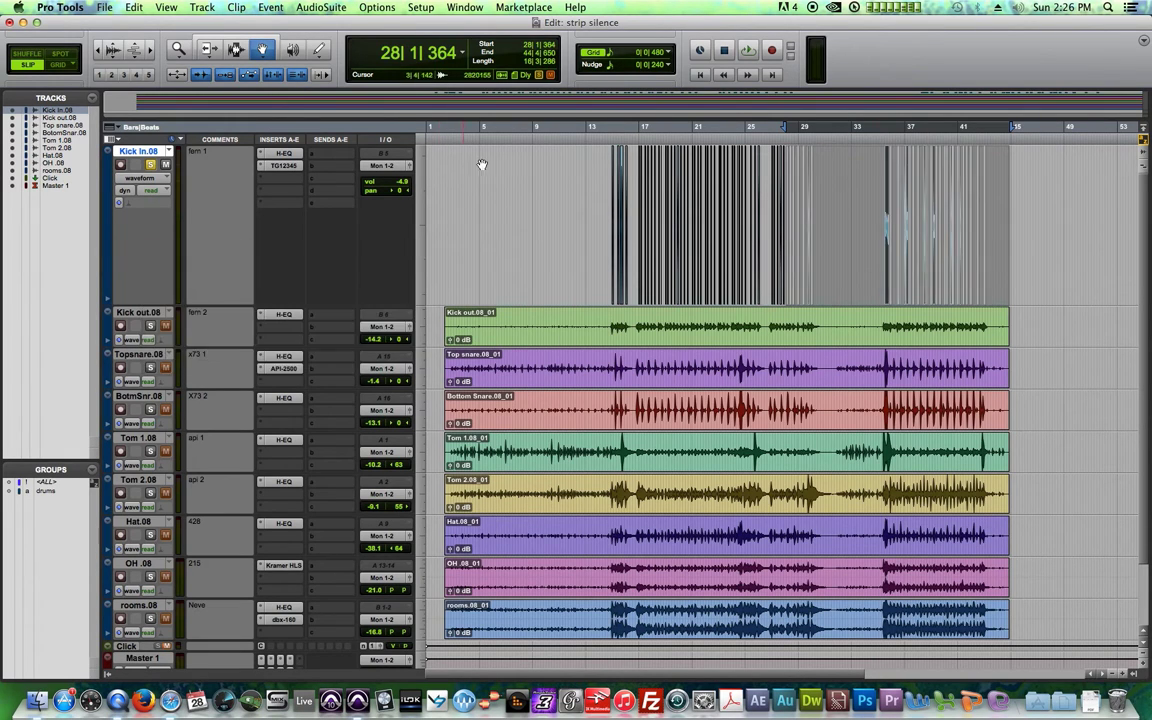
Play the stripped kick clips from about bar 14, beat 4 and raise the Kick In.08 volume to -3.5 dB.
click(606, 133)
key(super+bracketright)
key(super+bracketright)
key(super+bracketright)
key(super+bracketright)
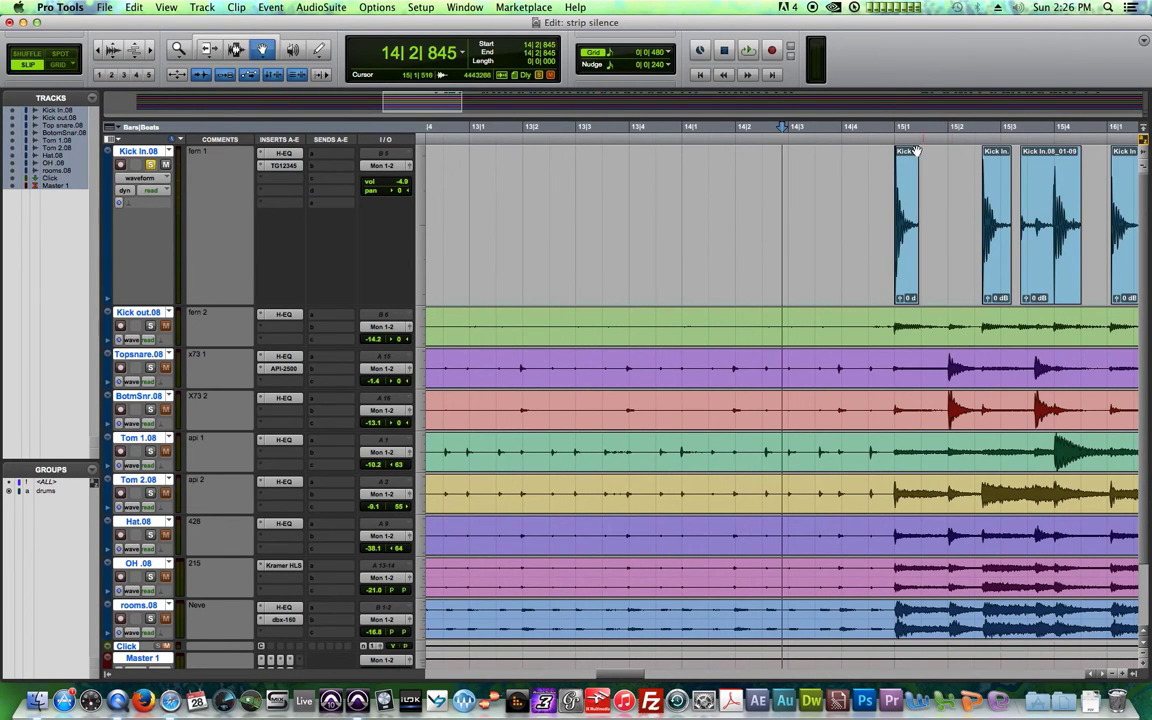
click(881, 190)
key(space)
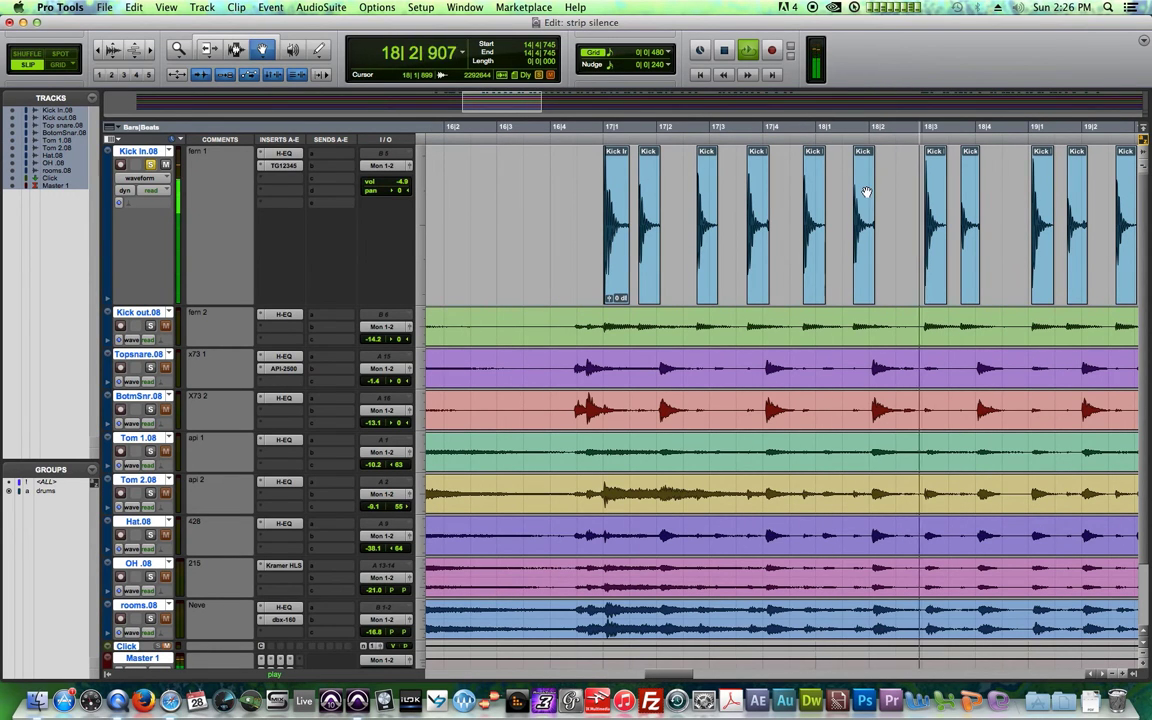
click(402, 183)
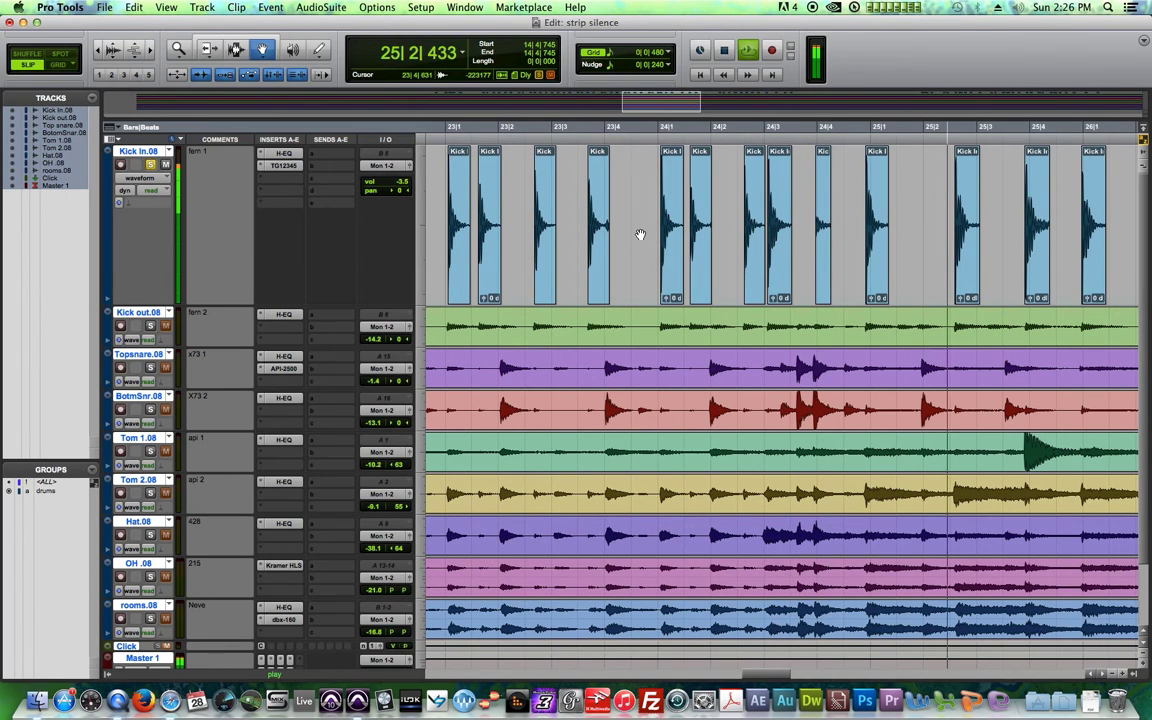
key(space)
Delete the bleed ahead of the kick hit in clip Kick In.08_01-09, from about 15|3|268 to just before bar 15, beat 4.
key(r)
key(r)
key(r)
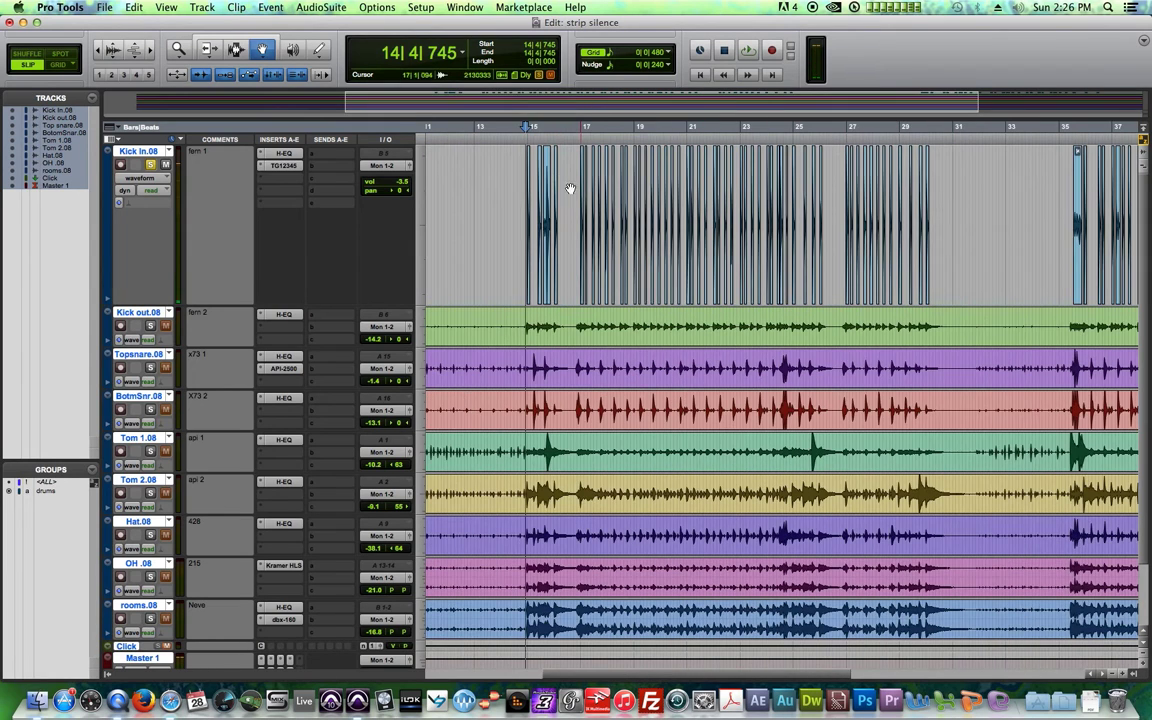
click(541, 129)
key(t)
key(t)
key(t)
key(t)
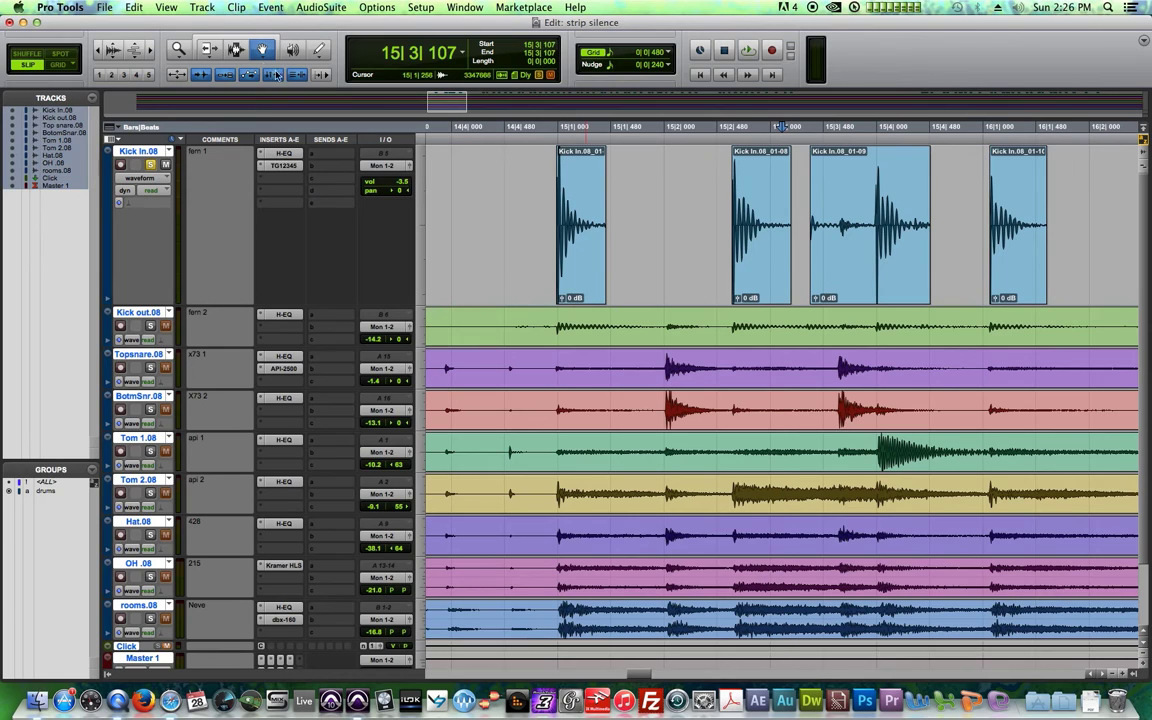
key(F6)
drag(812, 220, 871, 250)
key(BackSpace)
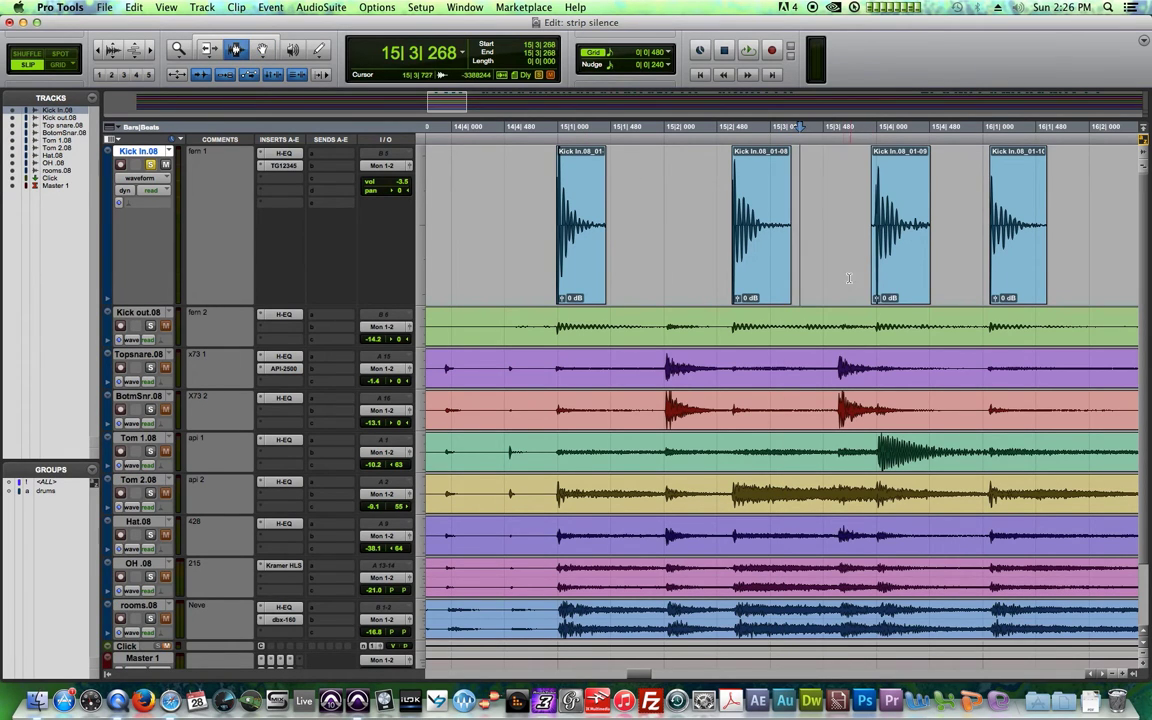
Play the kick track from 15|3|504 and delete the short low-level bleed clip around bar 24, beat 4.
click(831, 148)
key(space)
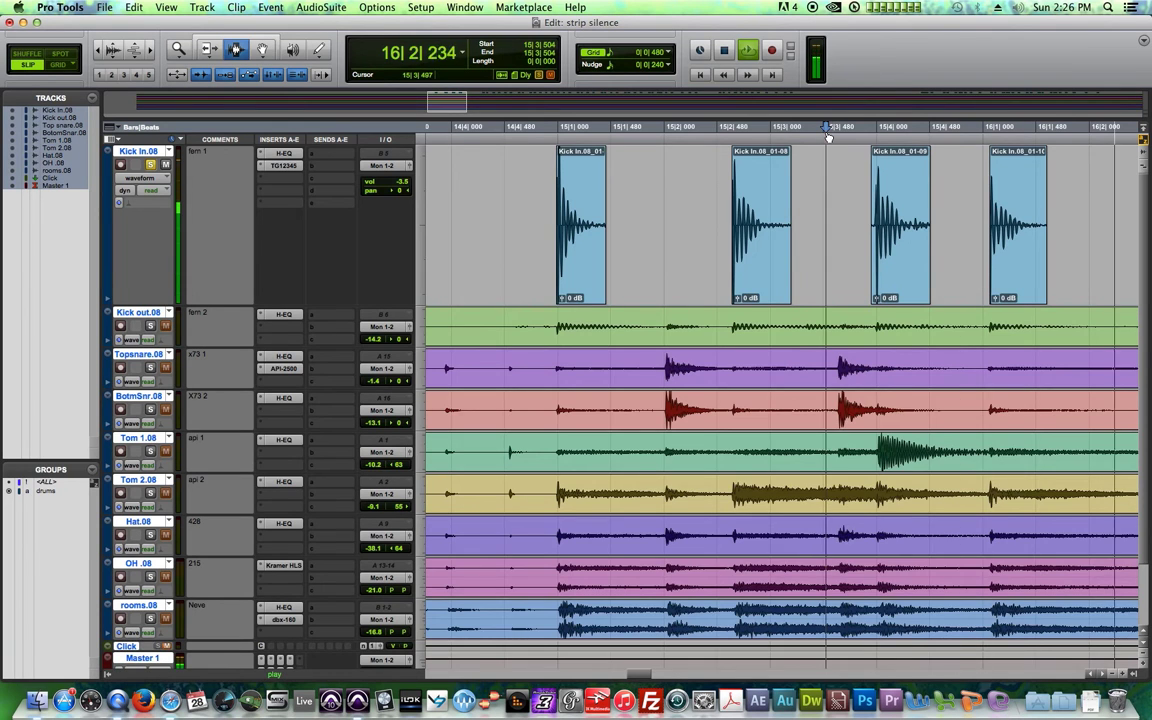
key(r)
key(r)
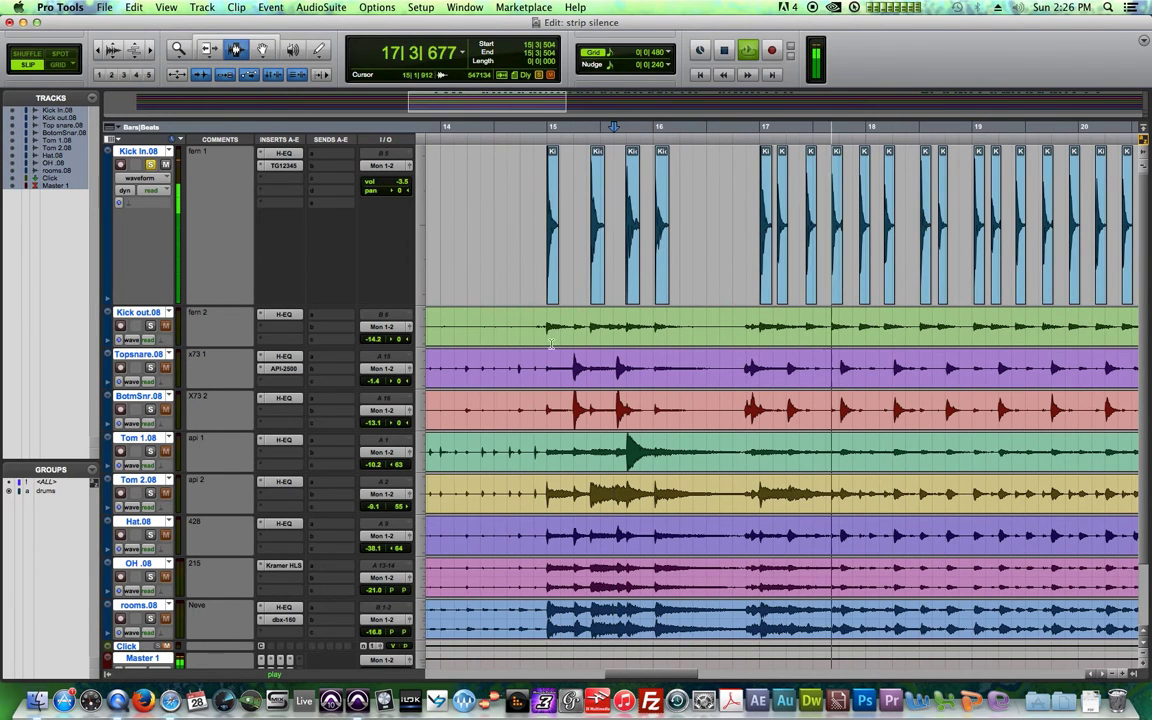
key(super+bracketright)
key(super+bracketright)
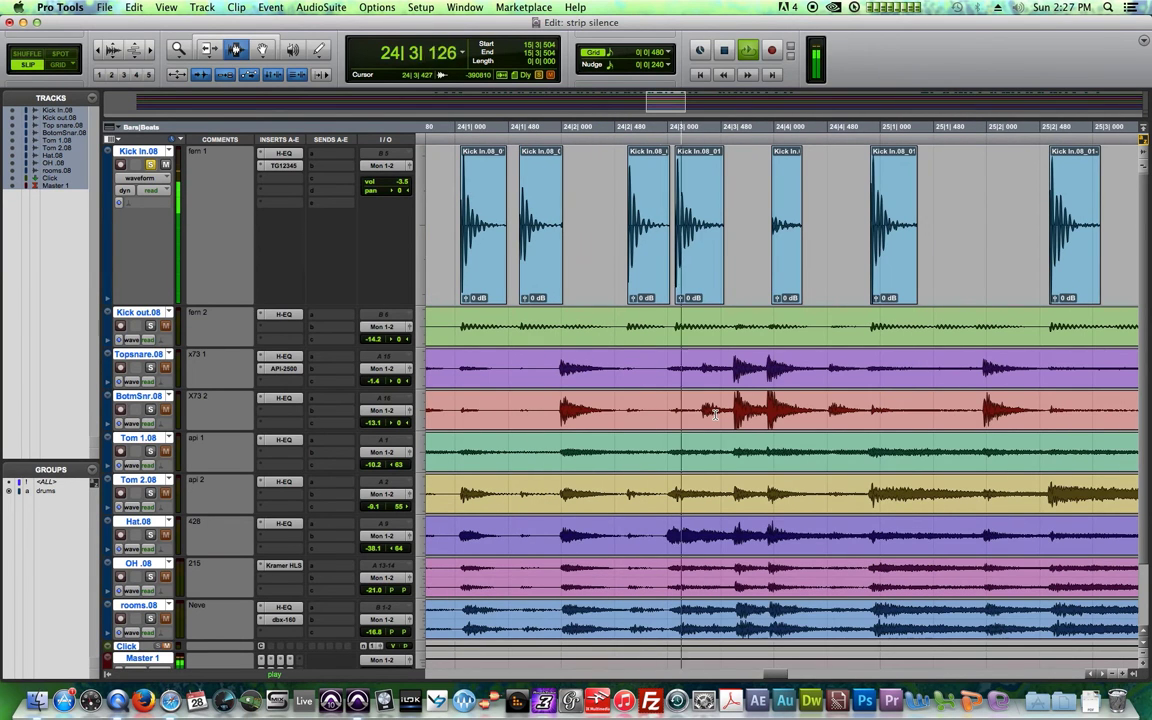
key(space)
drag(822, 249, 763, 228)
key(Delete)
Play on past bar 30, then delete the low-level bleed clip Kick In.08_01-54 in the second half of bar 35.
key(space)
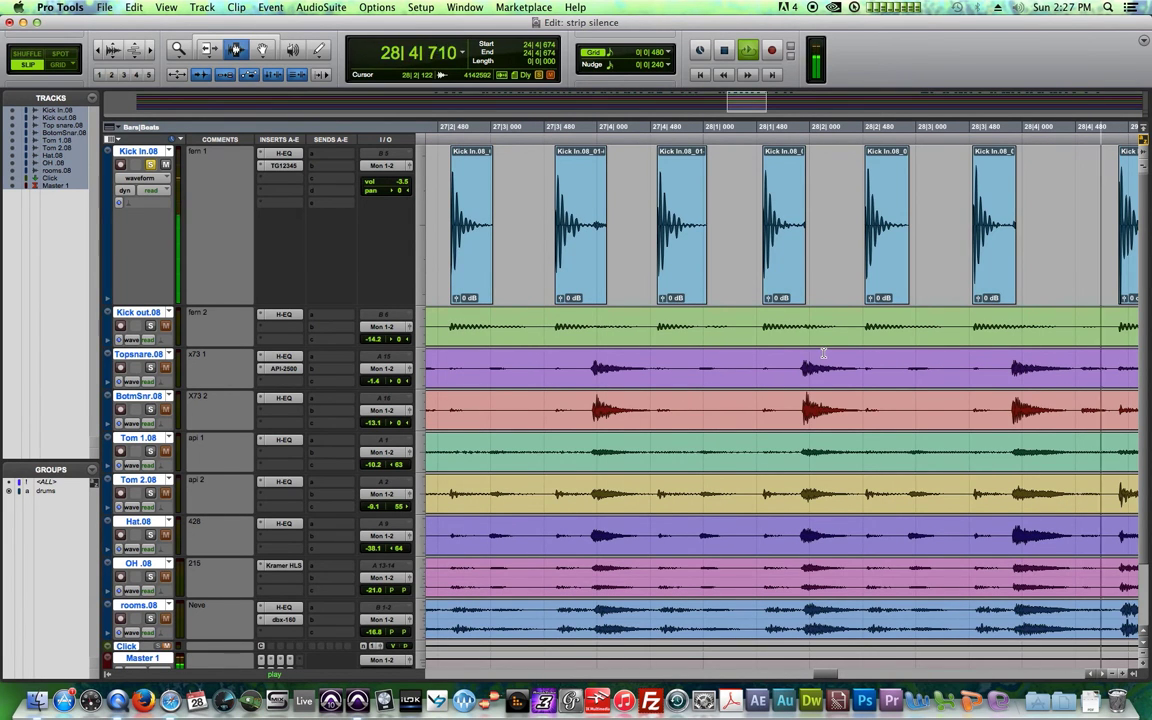
key(r)
key(r)
key(r)
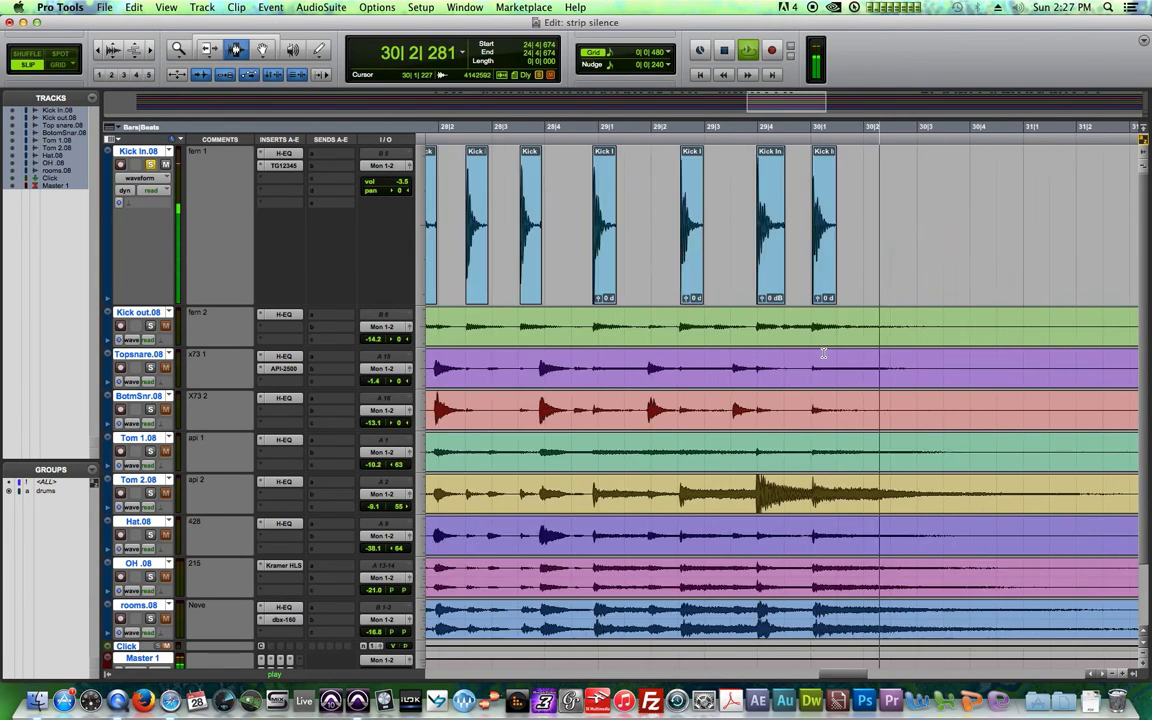
key(space)
click(1075, 129)
key(super+bracketright)
key(super+bracketright)
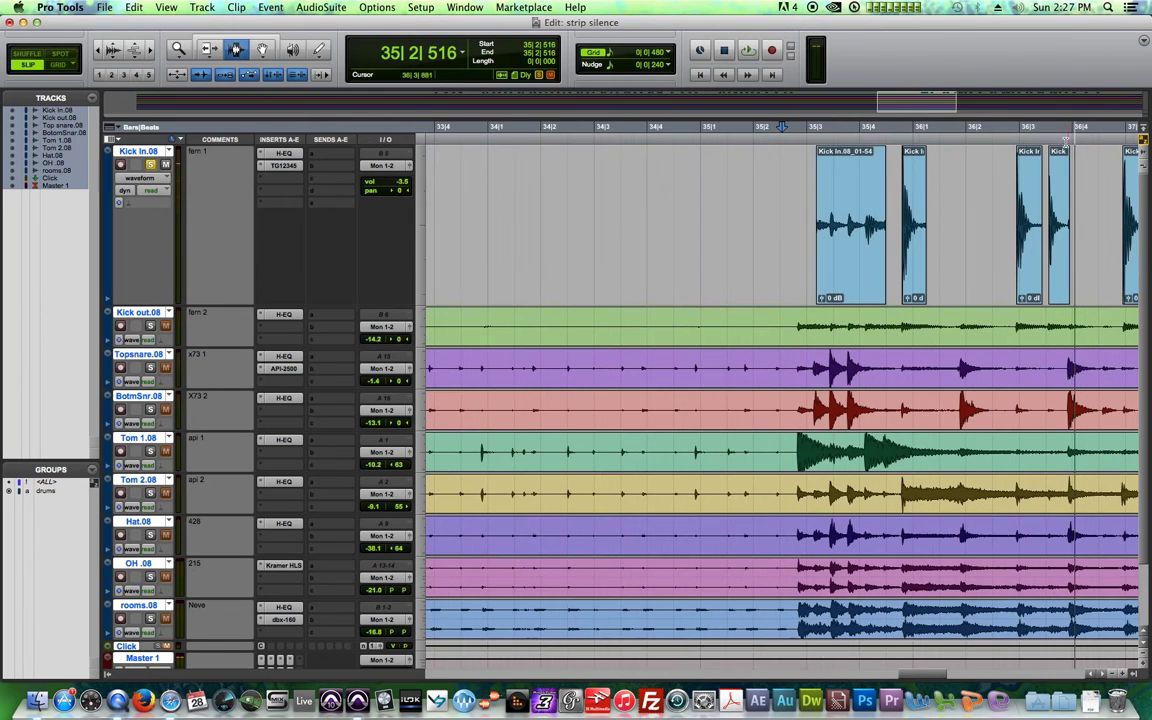
drag(809, 228, 886, 228)
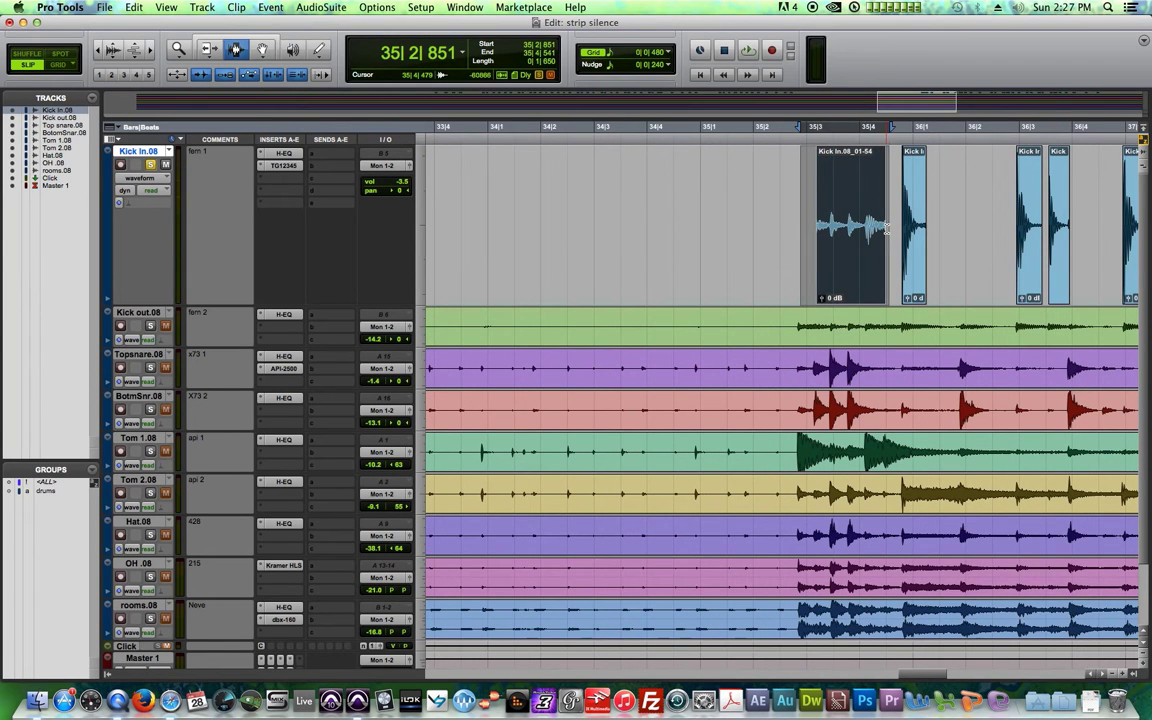
key(Delete)
Audition the kick from bar 35 and trim the bleed off the clip ends at 37|1|881 and 39|1|893.
key(space)
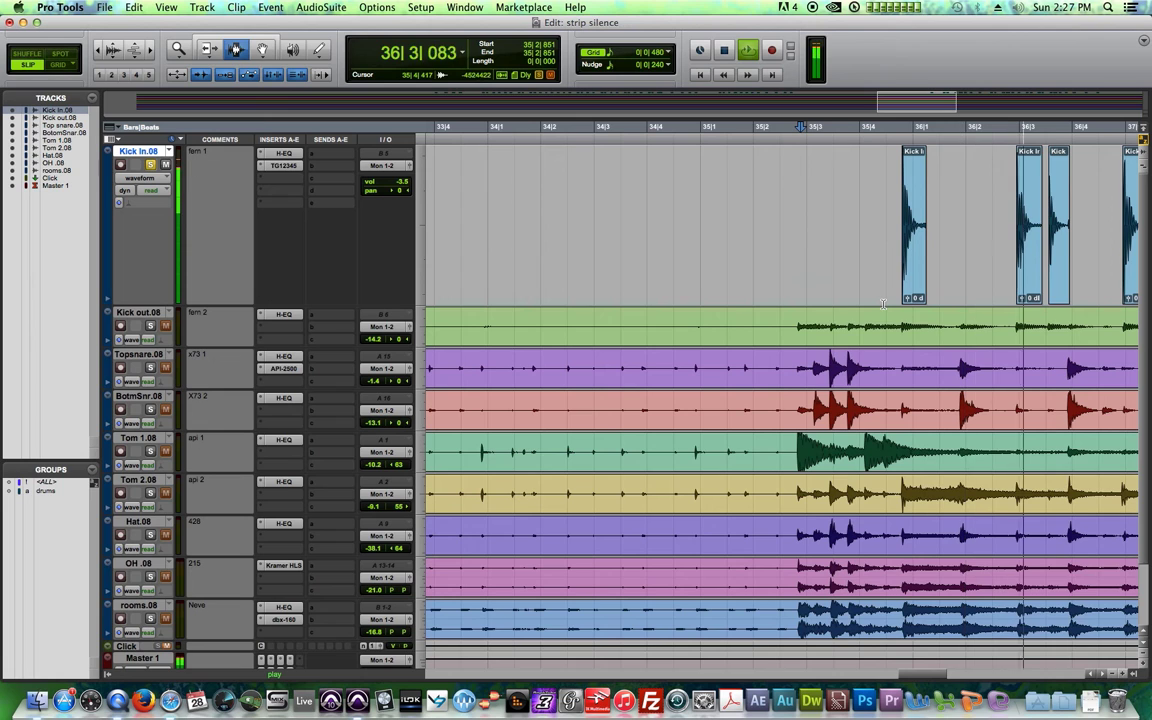
key(space)
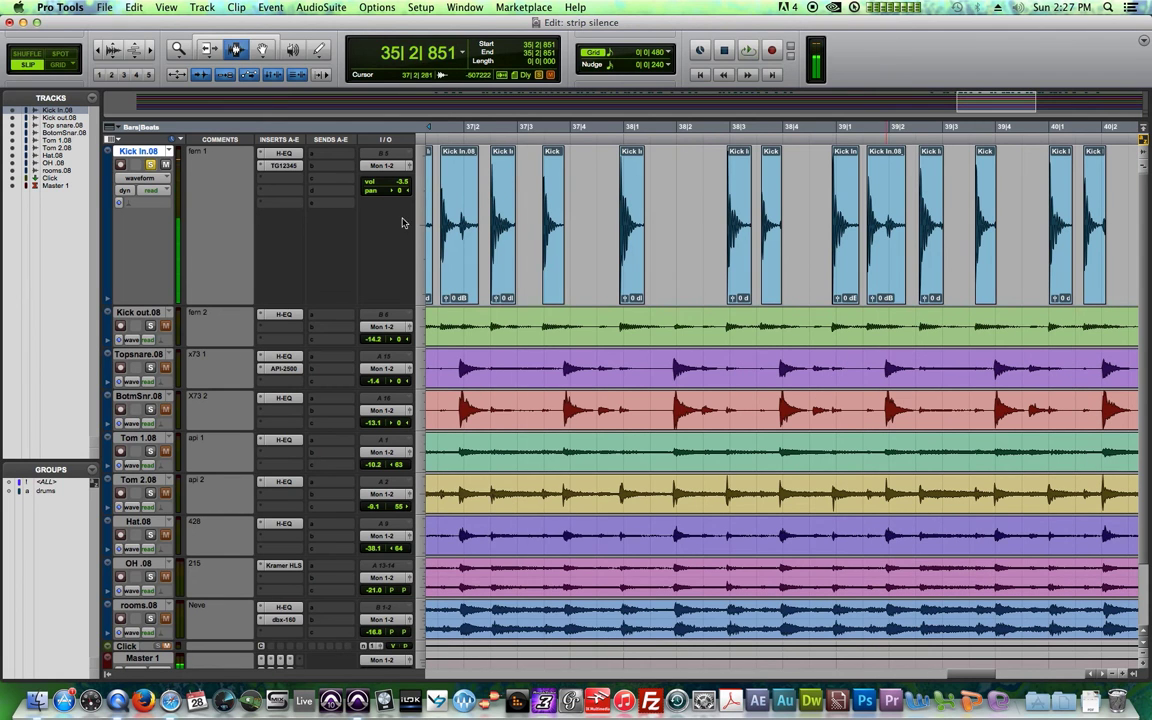
click(459, 224)
key(s)
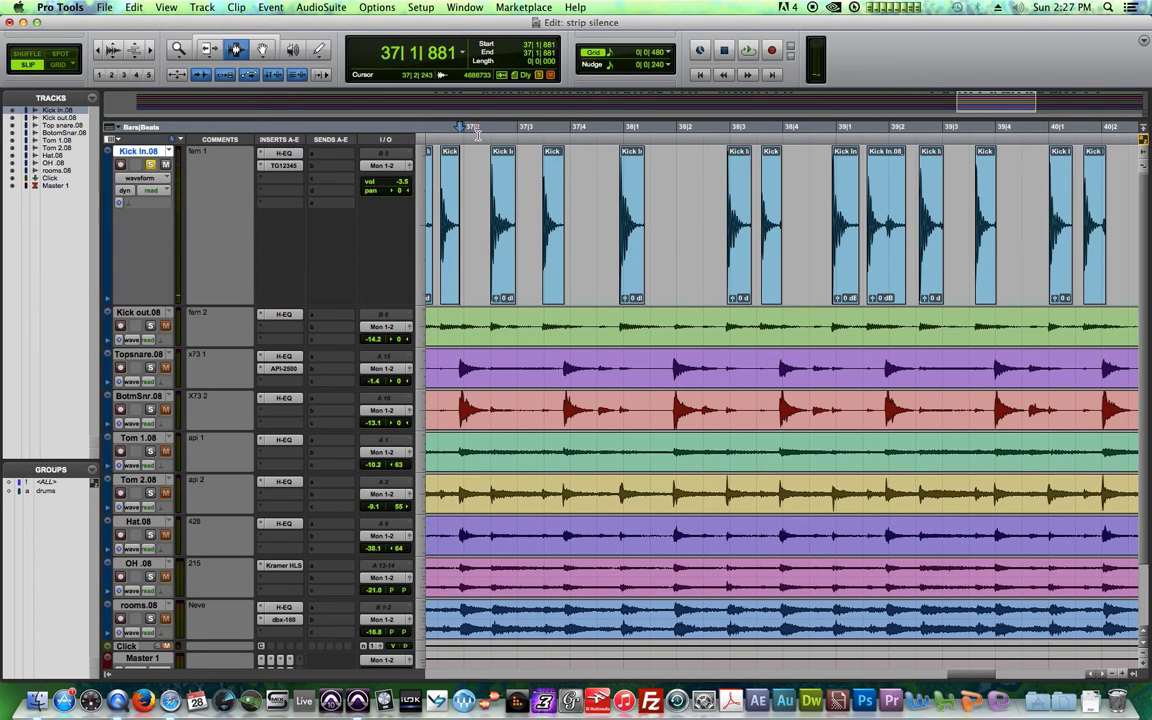
key(space)
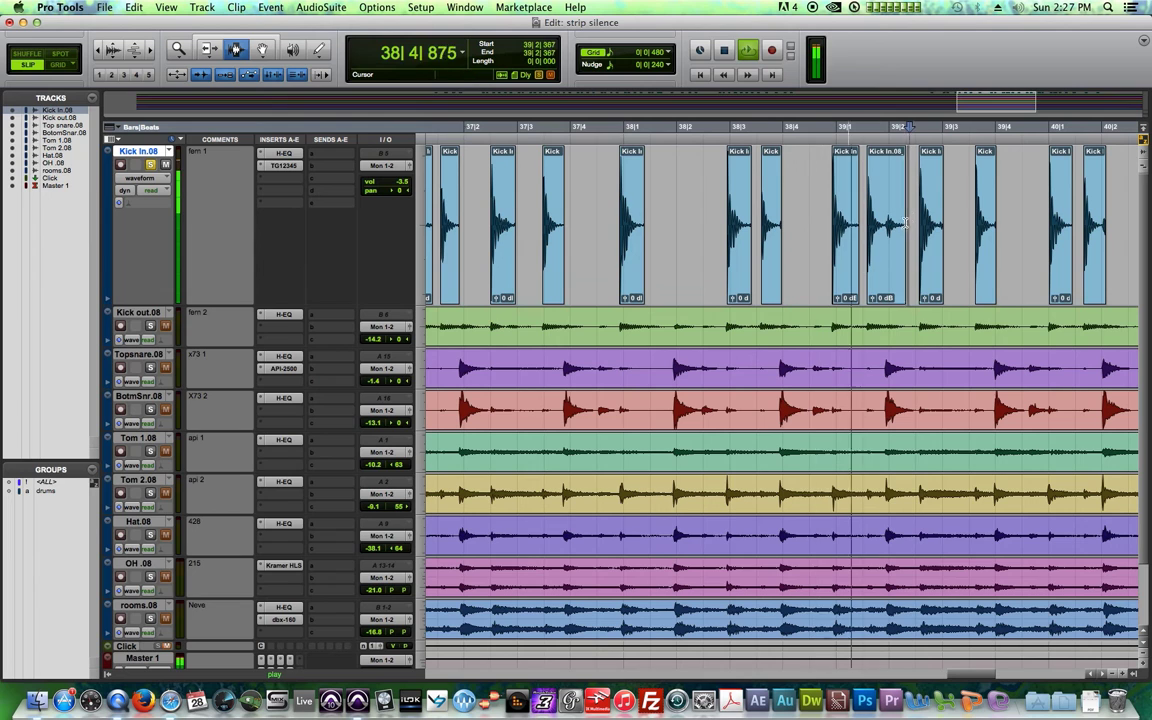
drag(906, 232, 886, 232)
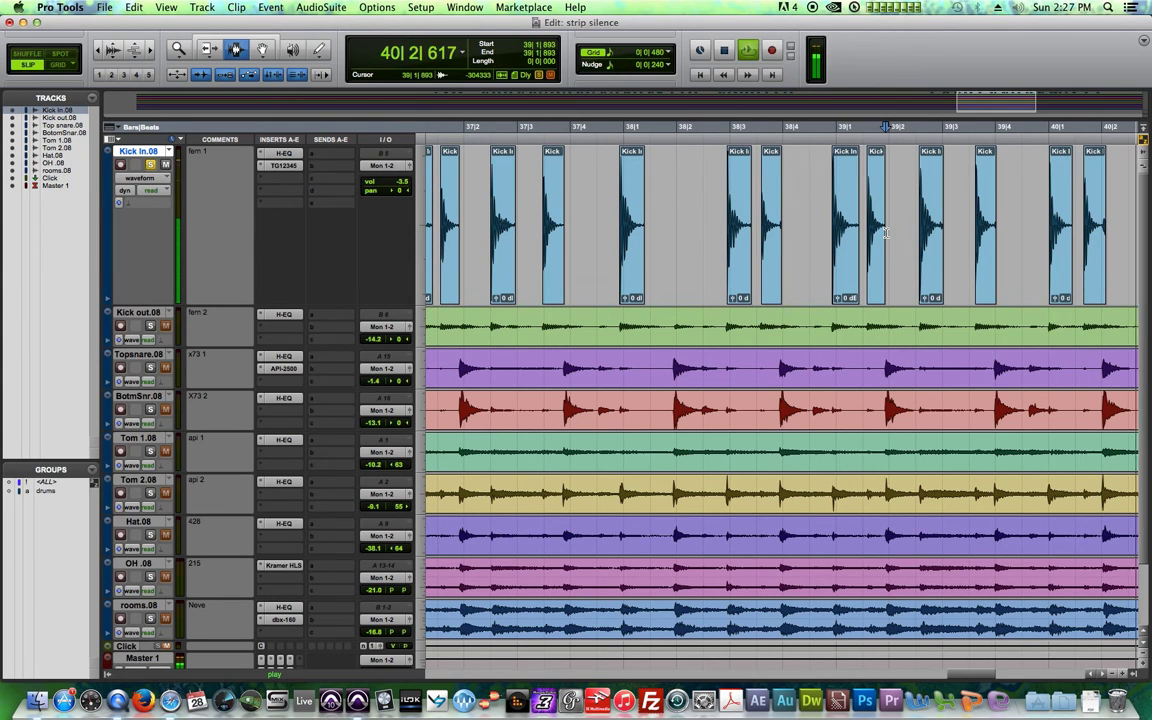
key(space)
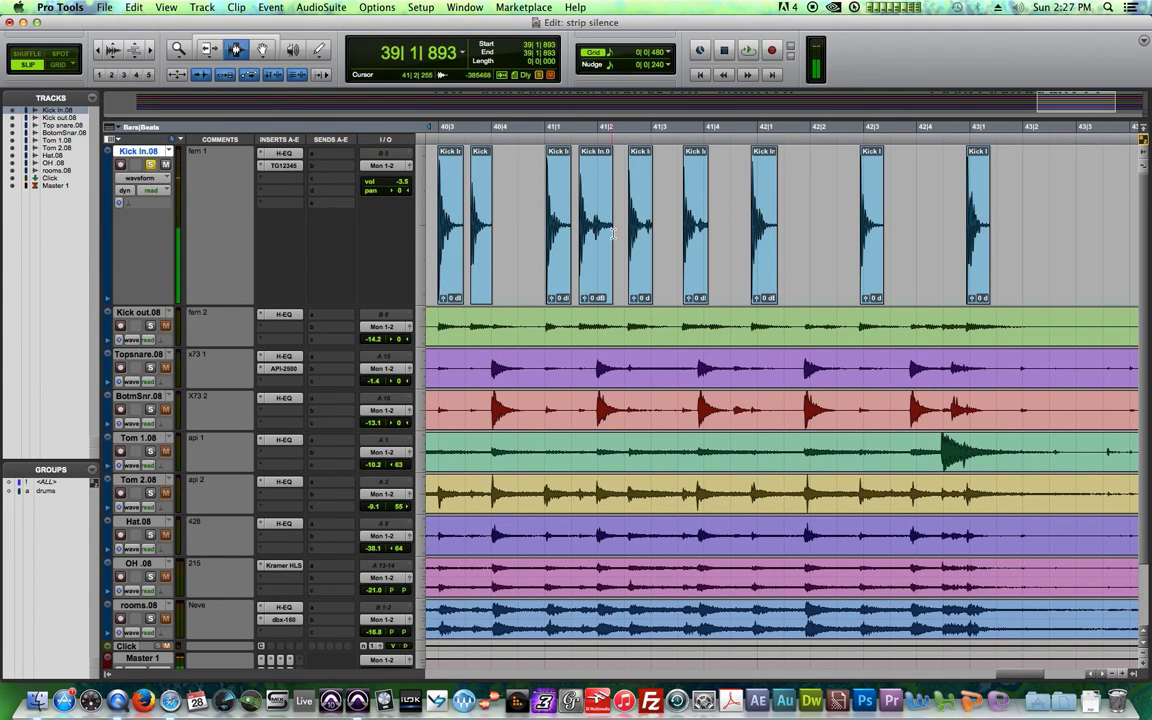
Trim the bleed off the ends of the bar 41 kick clips at 41|1|930 and 41|3|917, and play the rest.
drag(613, 246, 597, 246)
key(Delete)
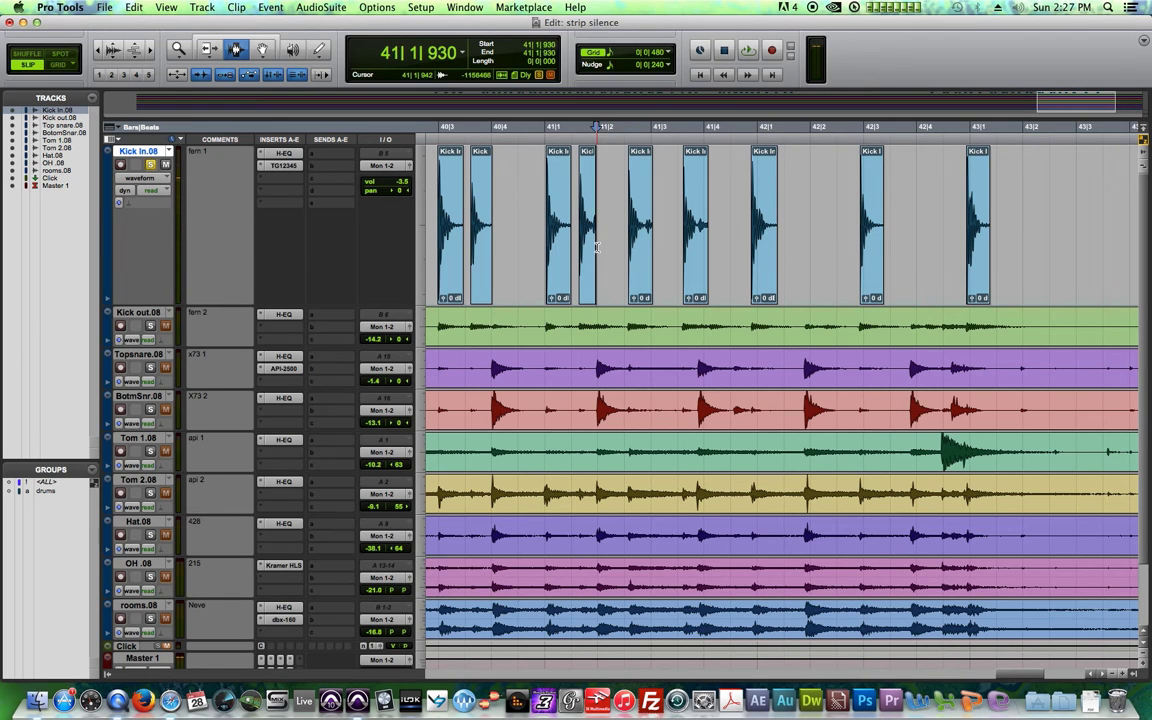
drag(727, 224, 701, 240)
key(Delete)
key(space)
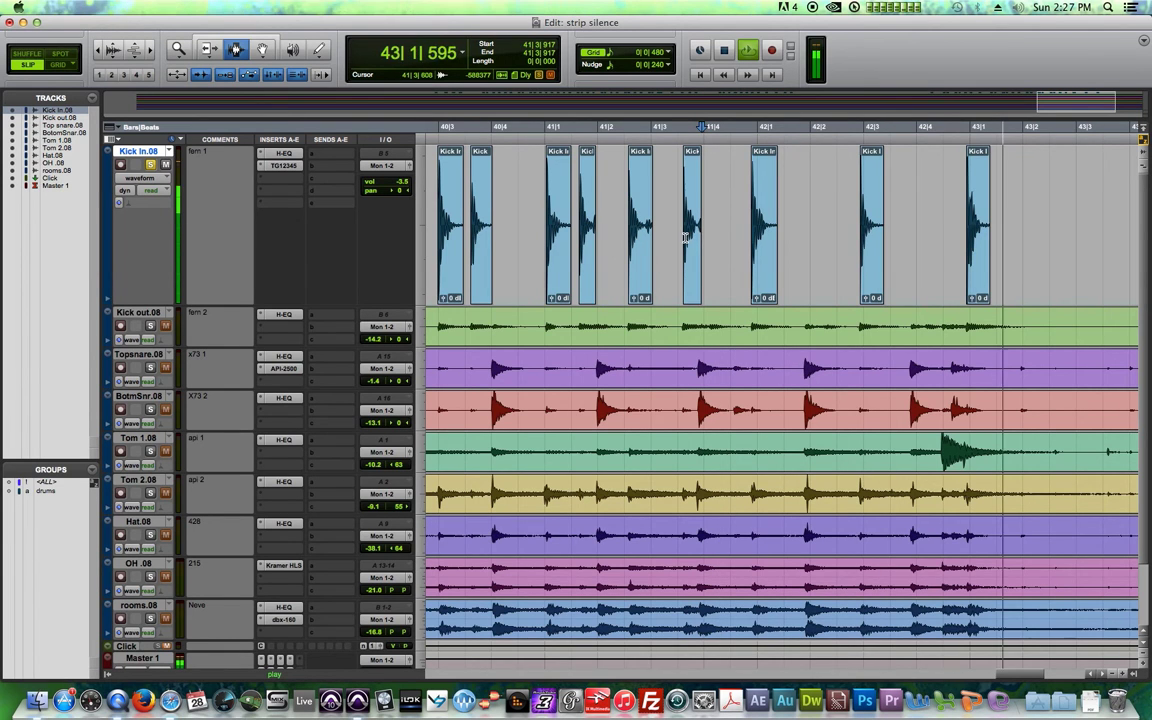
Stop playback and go to the first group of kick hits on the Kick In track at bars 15 to 16.
key(space)
key(r)
key(r)
key(r)
key(r)
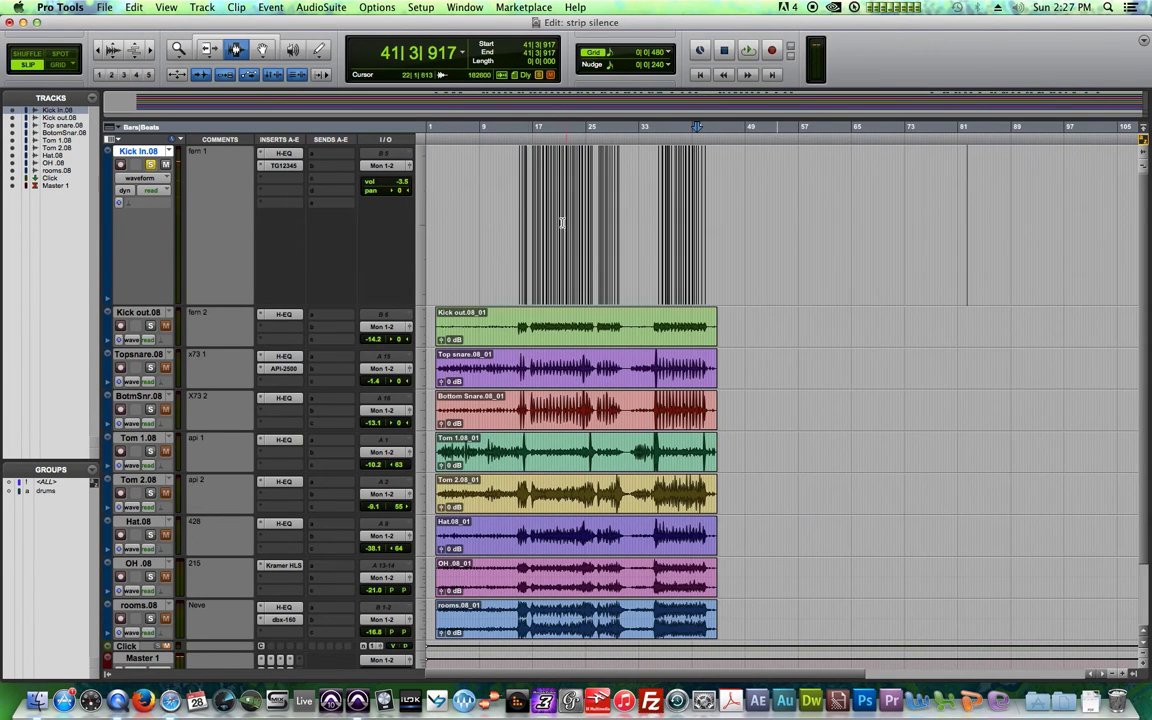
click(517, 126)
key(t)
key(t)
key(t)
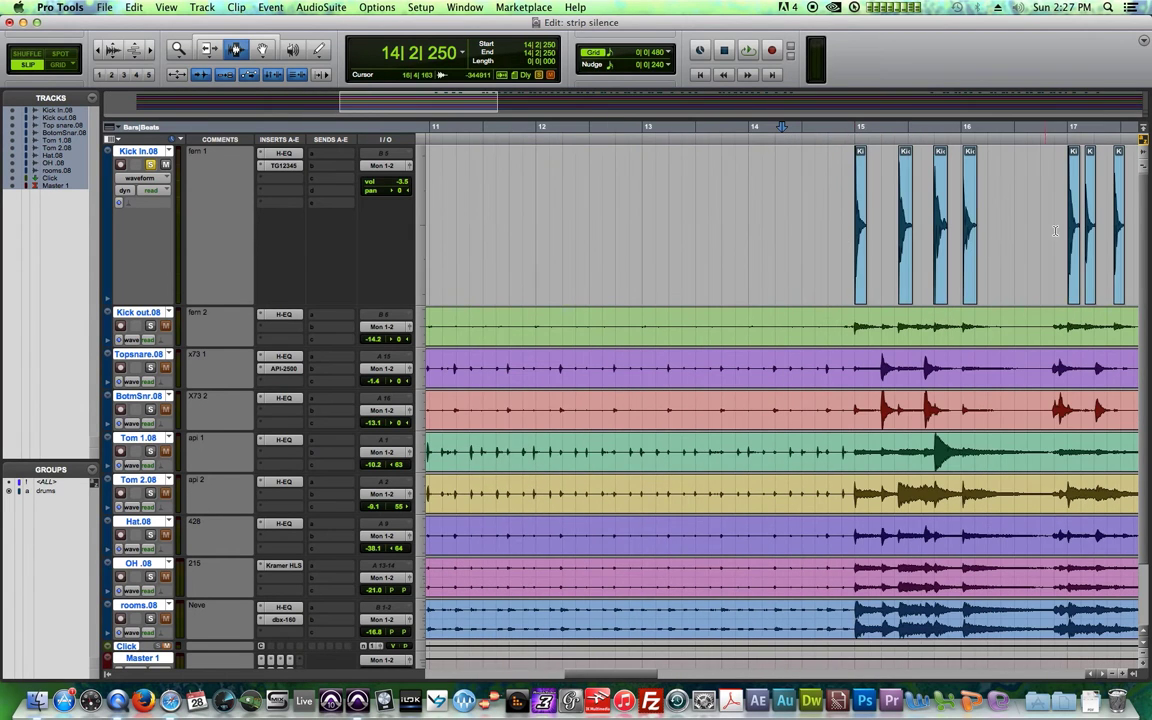
click(1020, 231)
scroll(900, 240, right, 3)
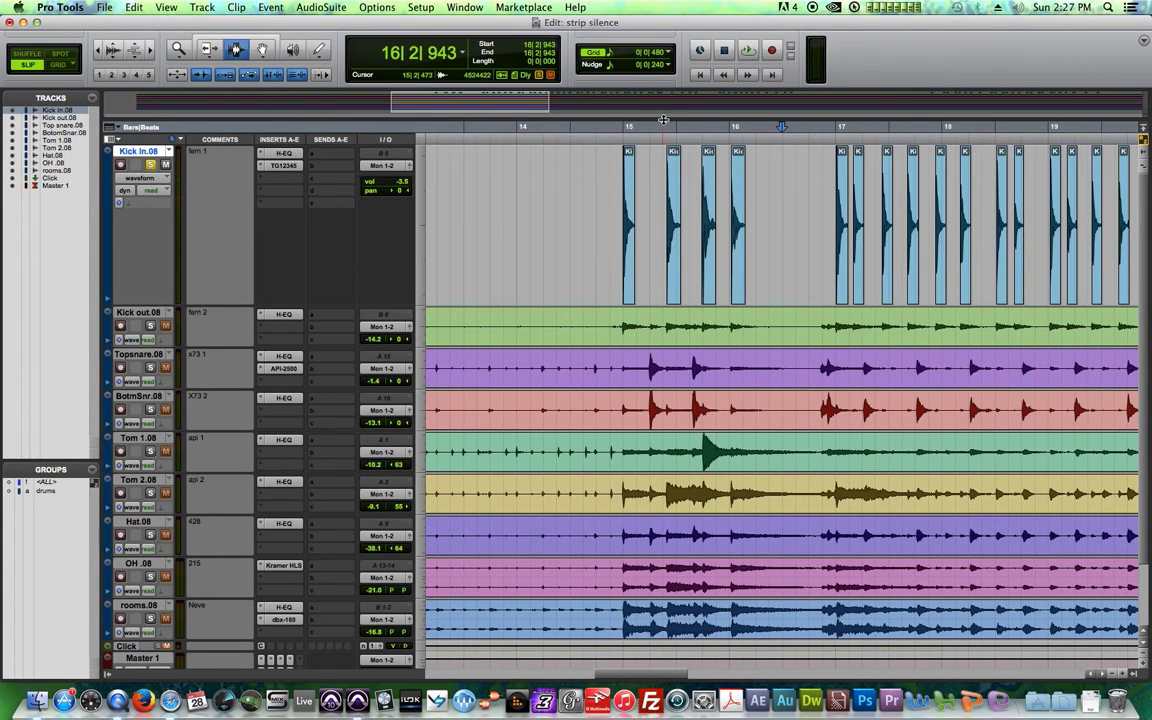
click(680, 131)
key(t)
key(t)
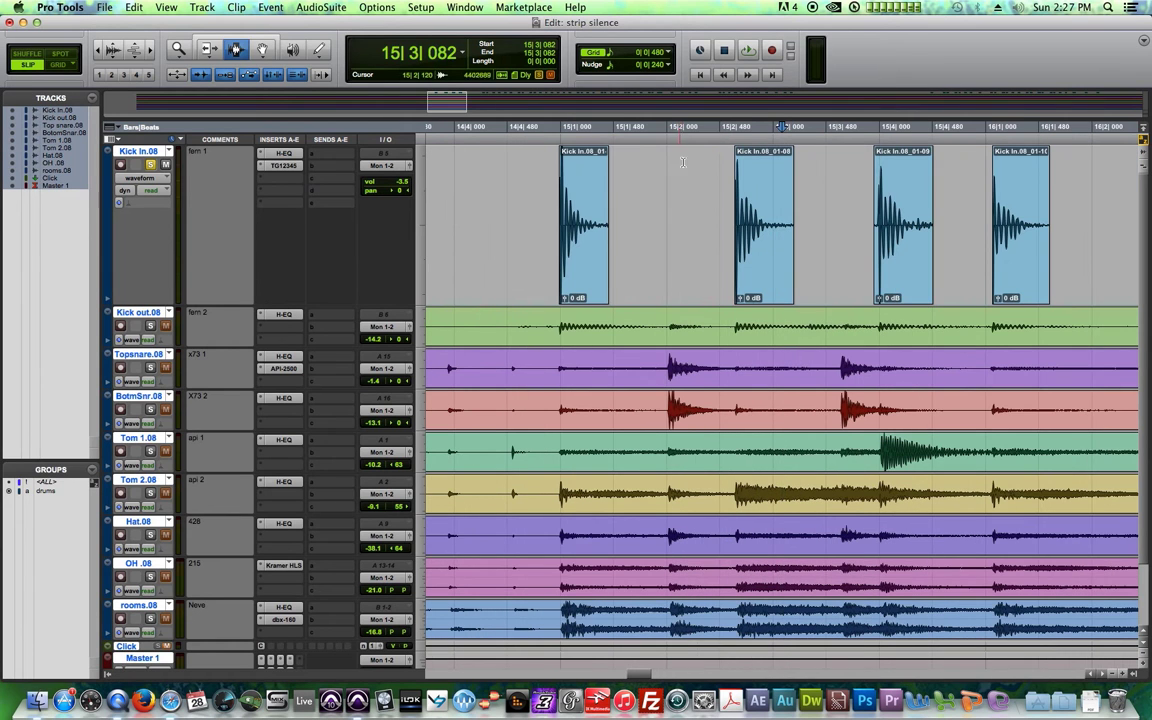
drag(522, 228, 595, 248)
click(1089, 231)
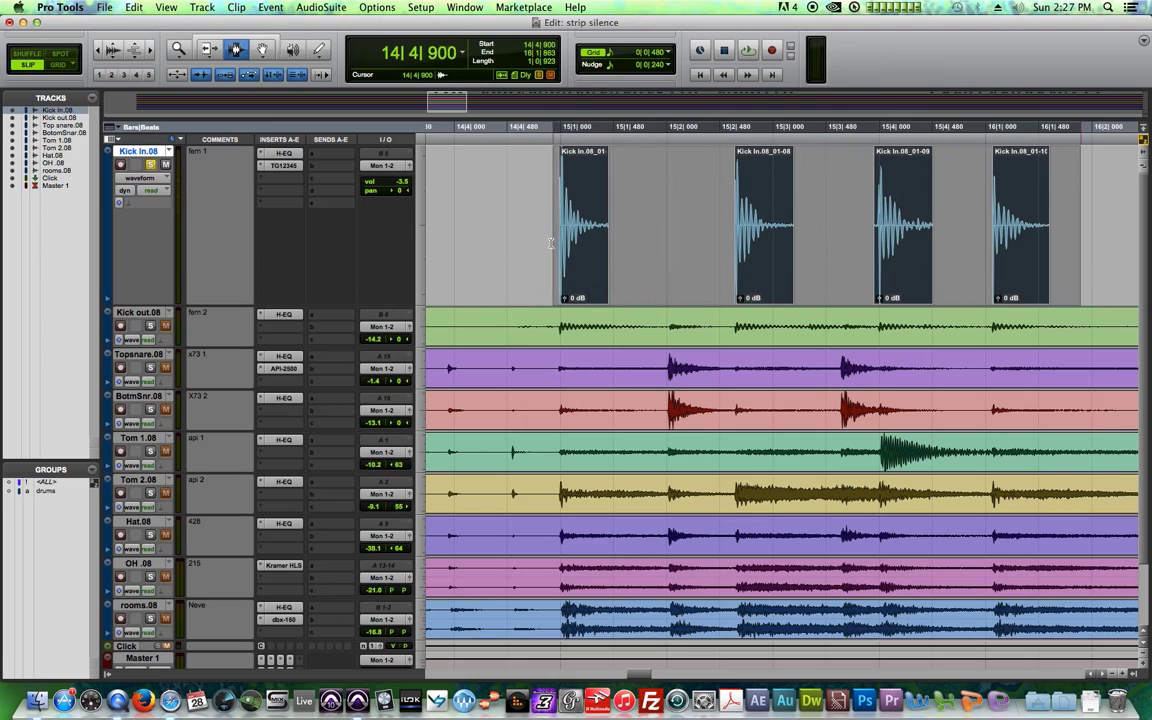
click(548, 242)
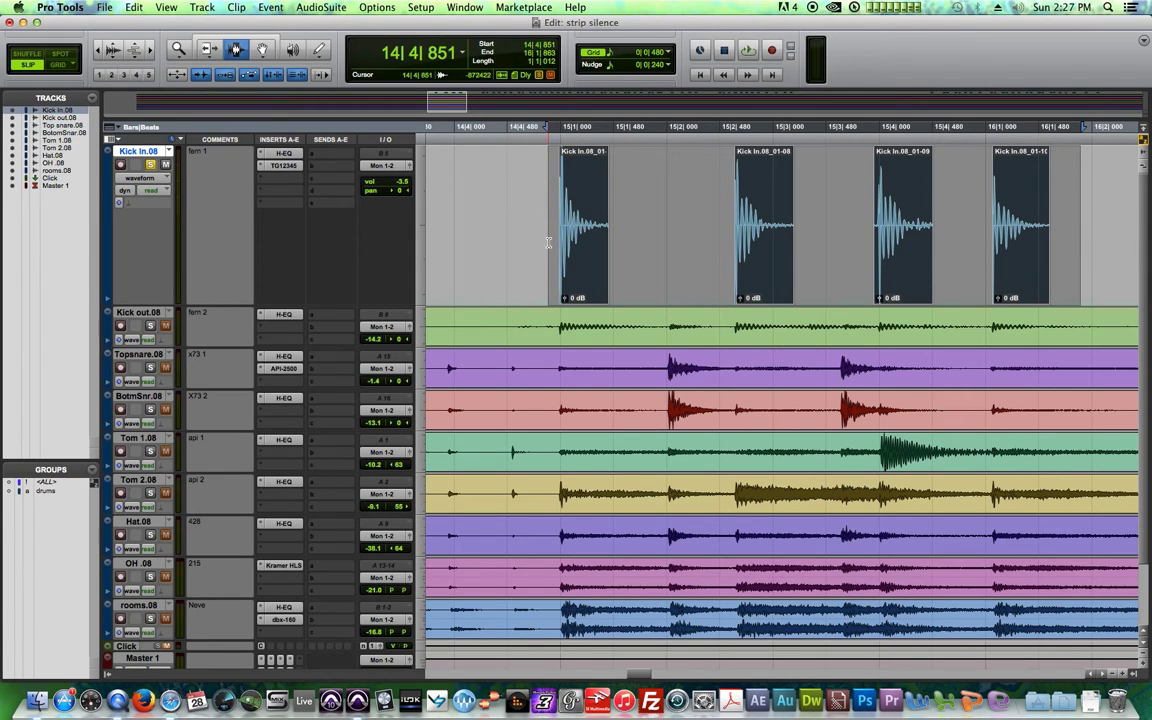
drag(513, 210, 1079, 214)
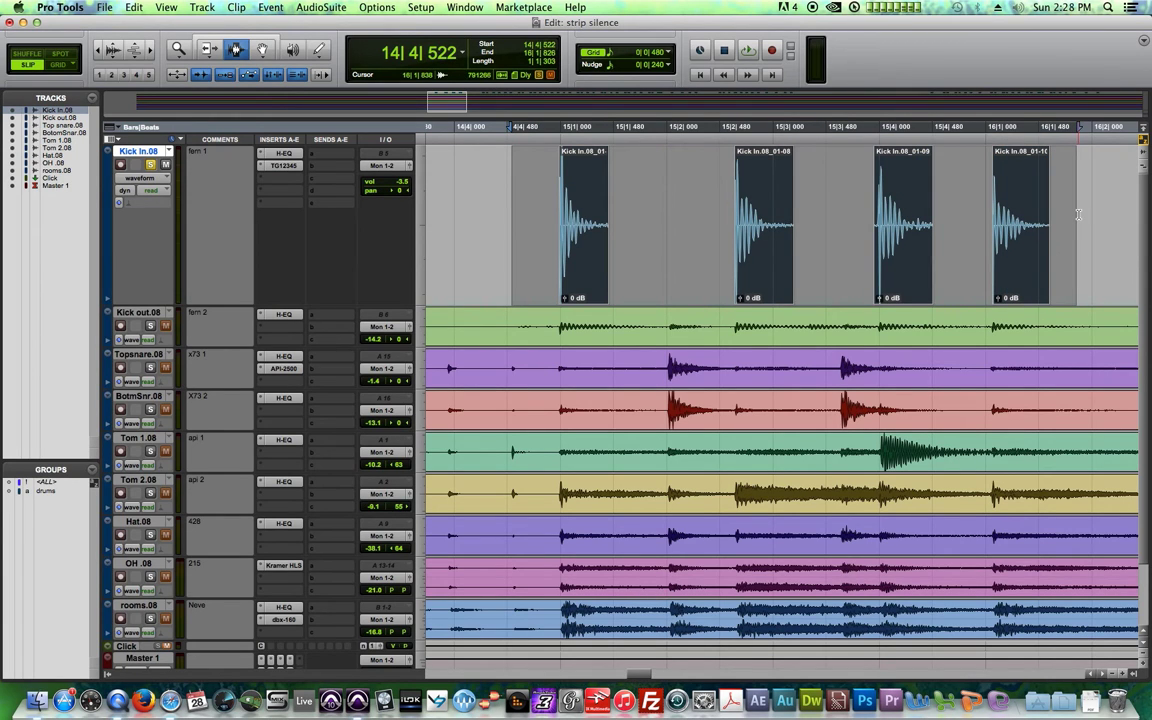
click(1090, 214)
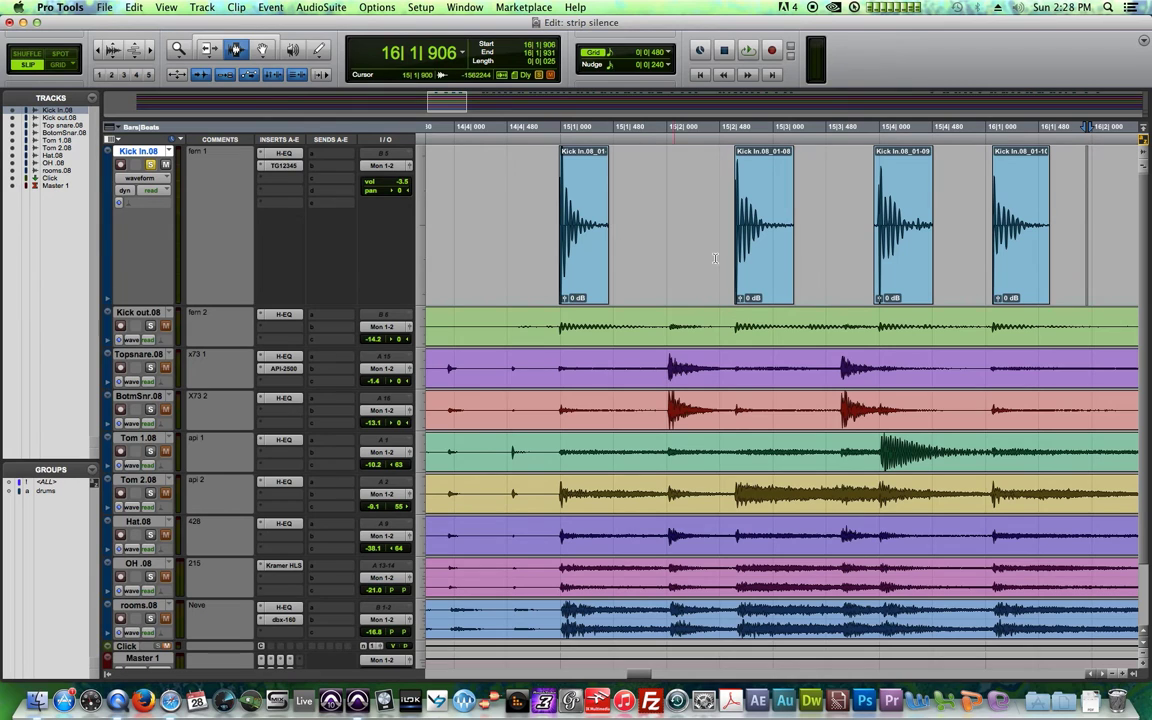
Trim the low-level lead-in off the start of the Kick In.08_01-09 clip, up to about 15|3|946.
click(893, 237)
key(super+bracketright)
key(super+bracketright)
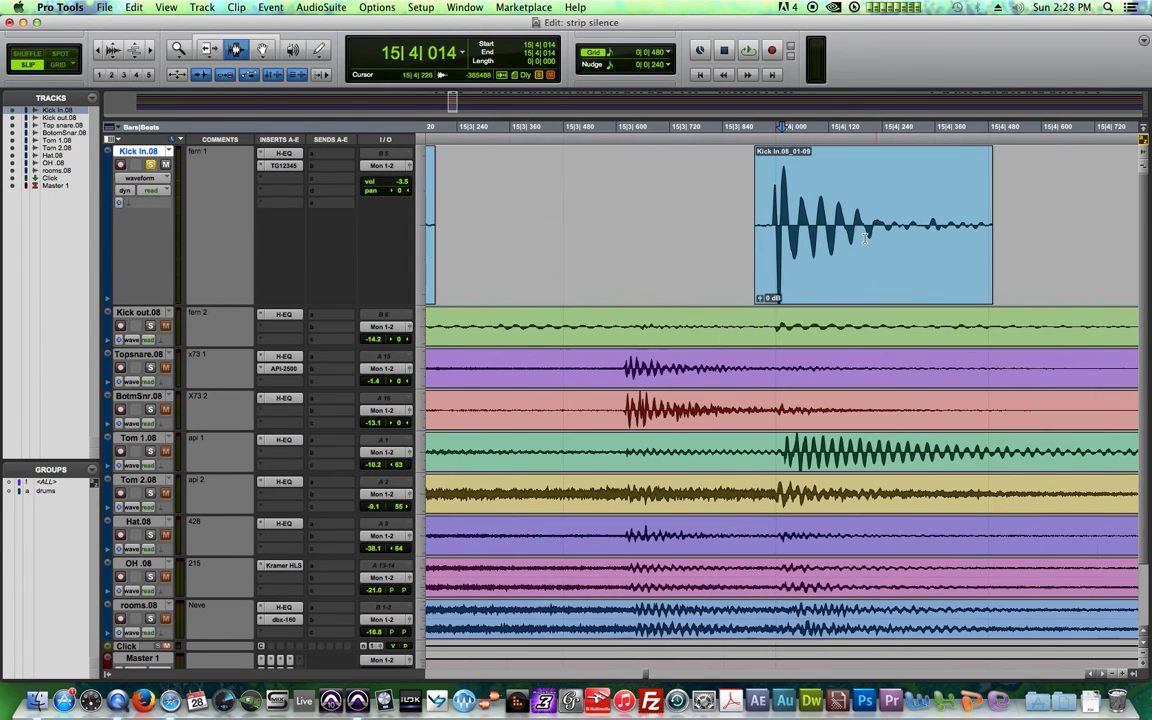
click(738, 238)
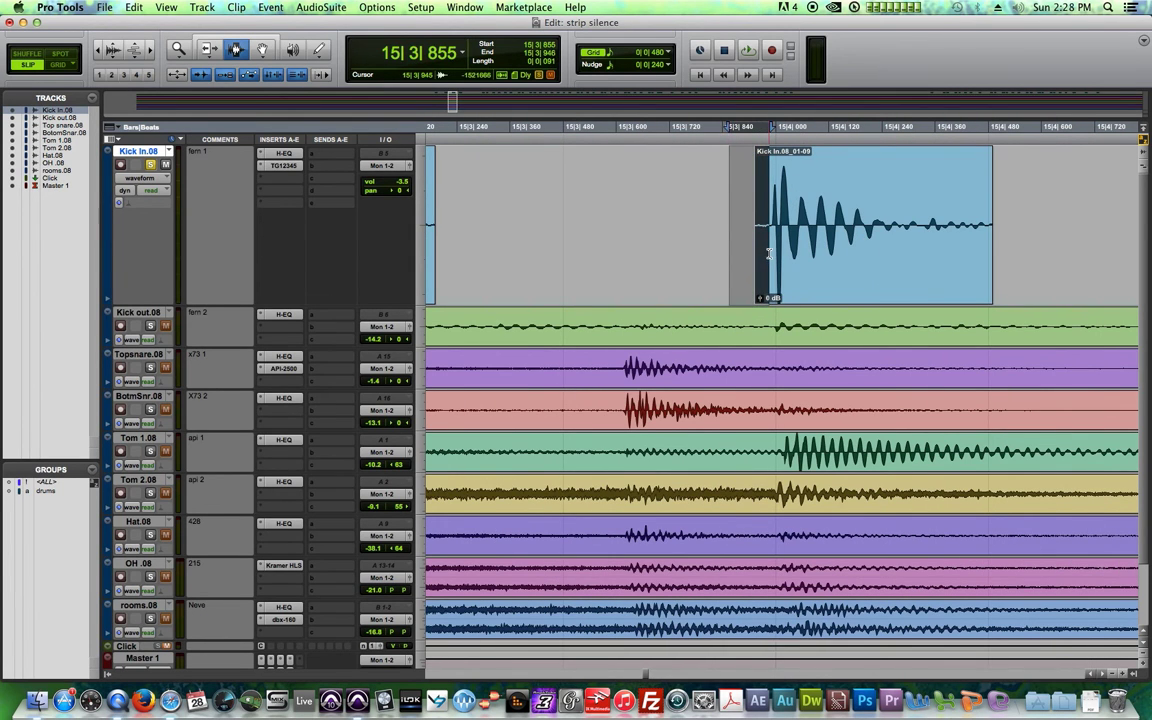
drag(756, 253, 769, 253)
key(super+bracketleft)
key(super+bracketleft)
key(super+bracketleft)
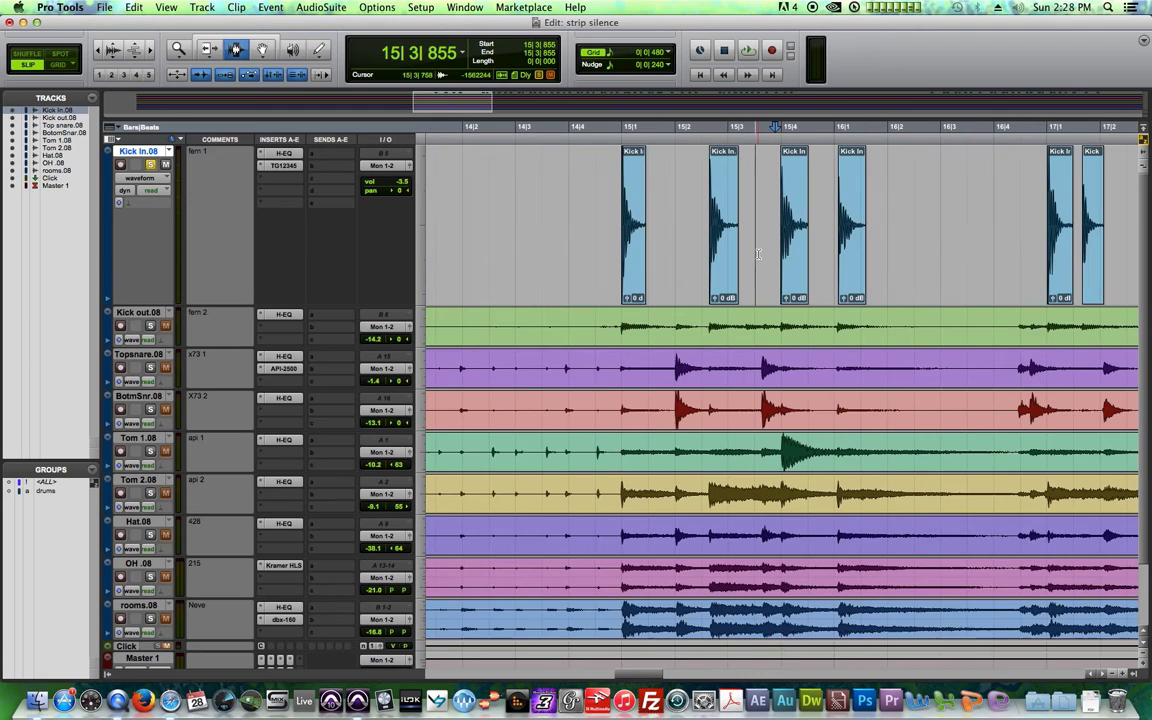
Select the four Kick In clips in bars 15 and 16, from about 14|4|733 to 16|2|058.
key(super+bracketright)
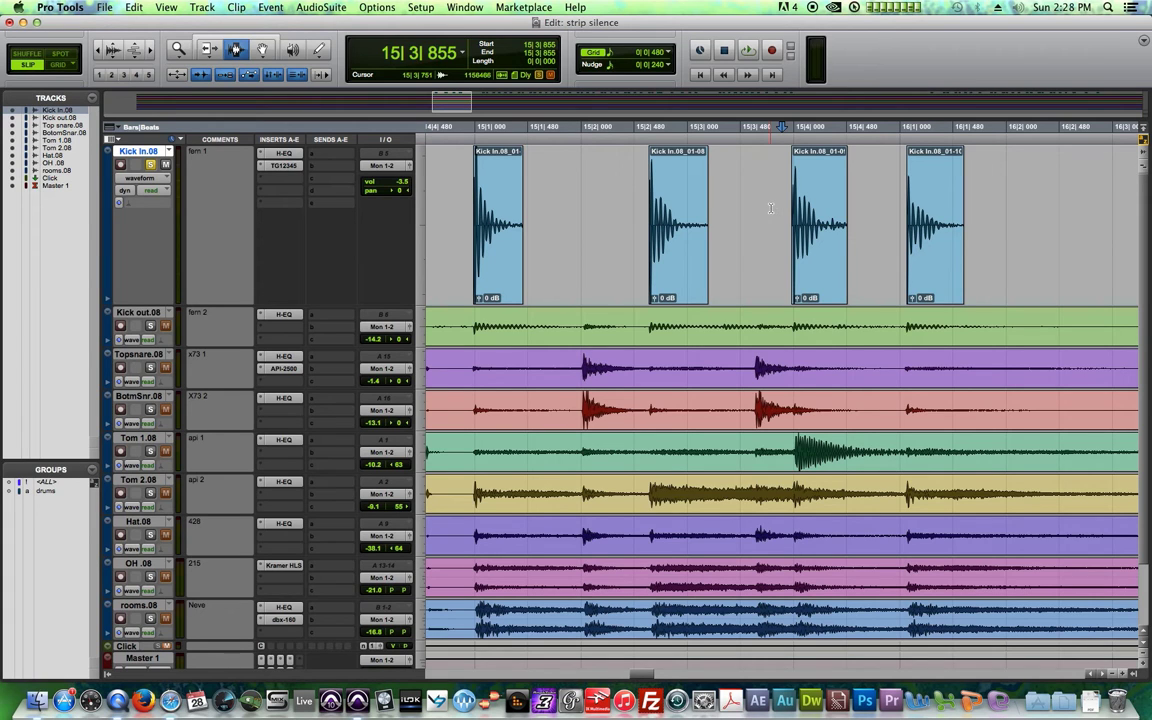
drag(452, 210, 1012, 226)
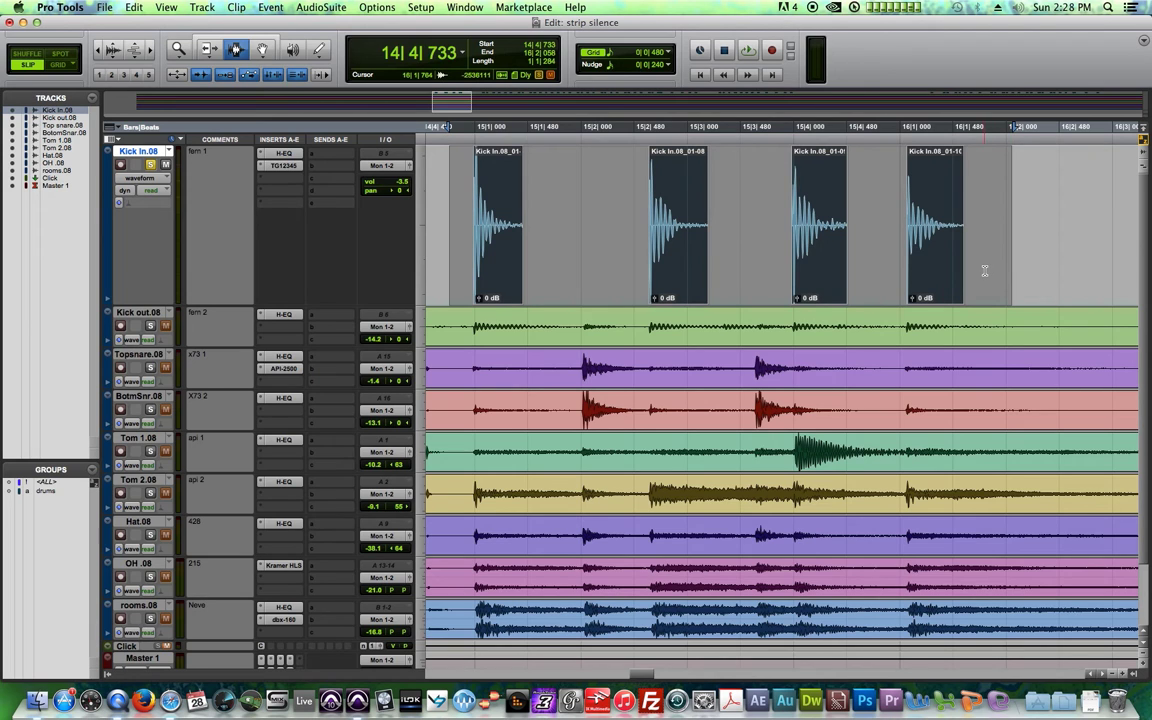
Try 100 ms batch fades with the Standard fade-in shape on the four selected kick clips, adjusted to fit, and undo them.
key(super+f)
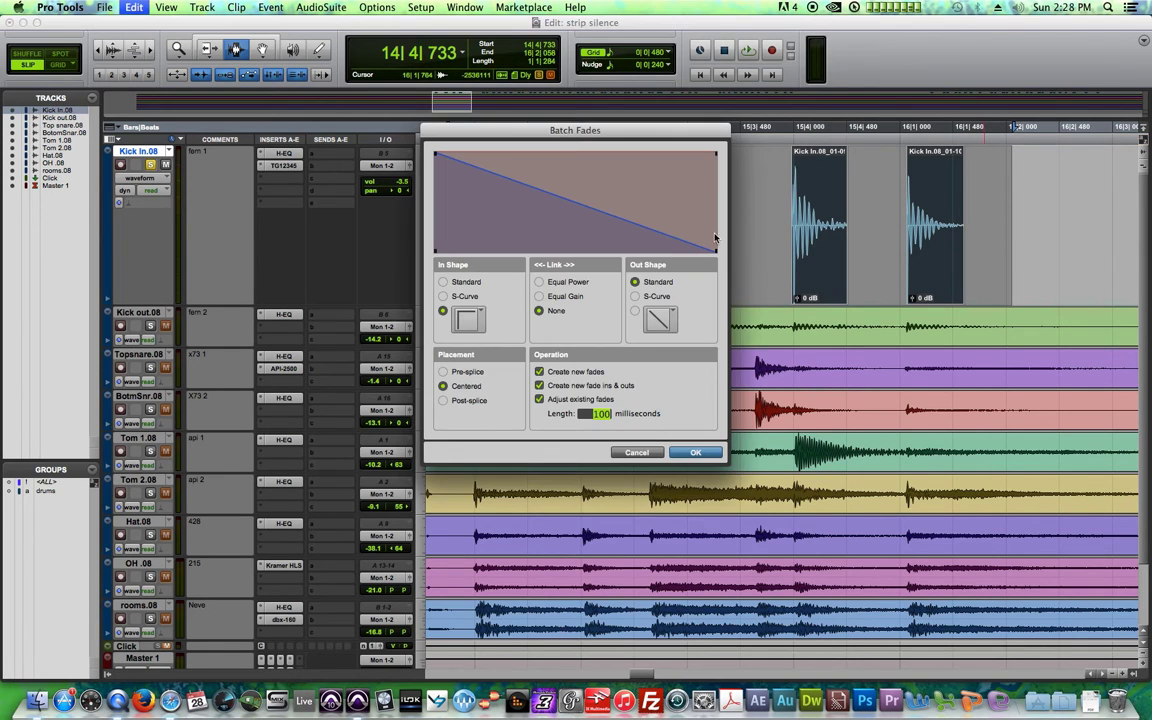
drag(588, 131, 514, 143)
click(369, 294)
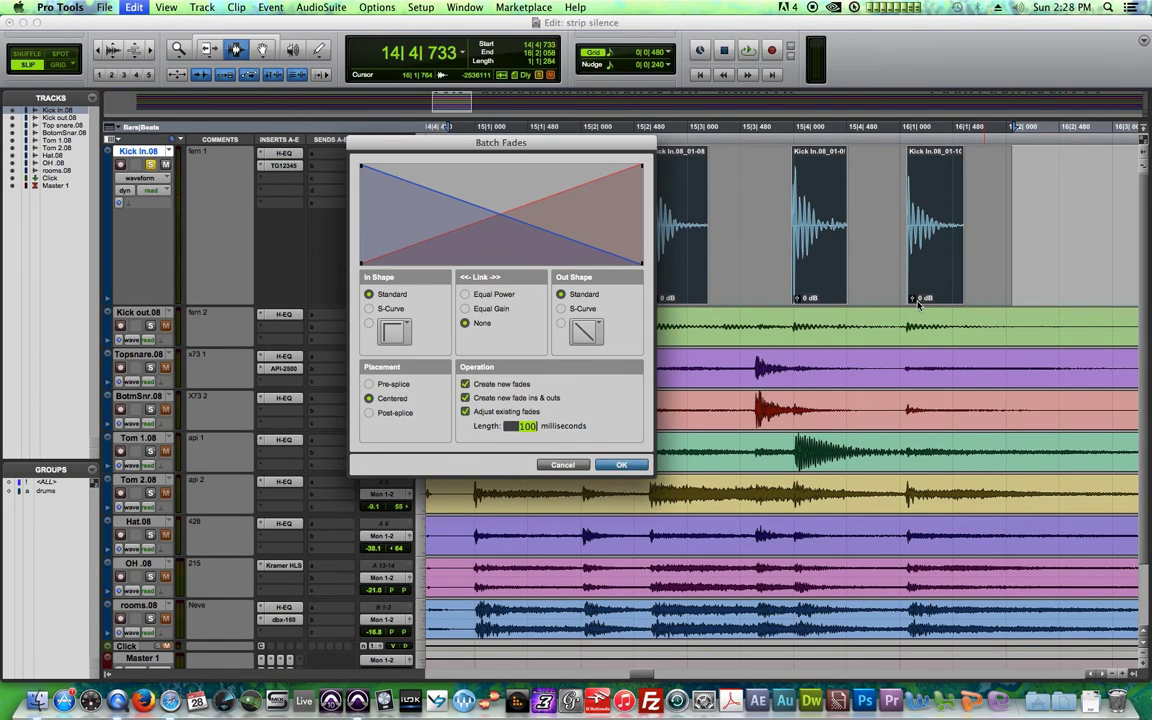
click(641, 466)
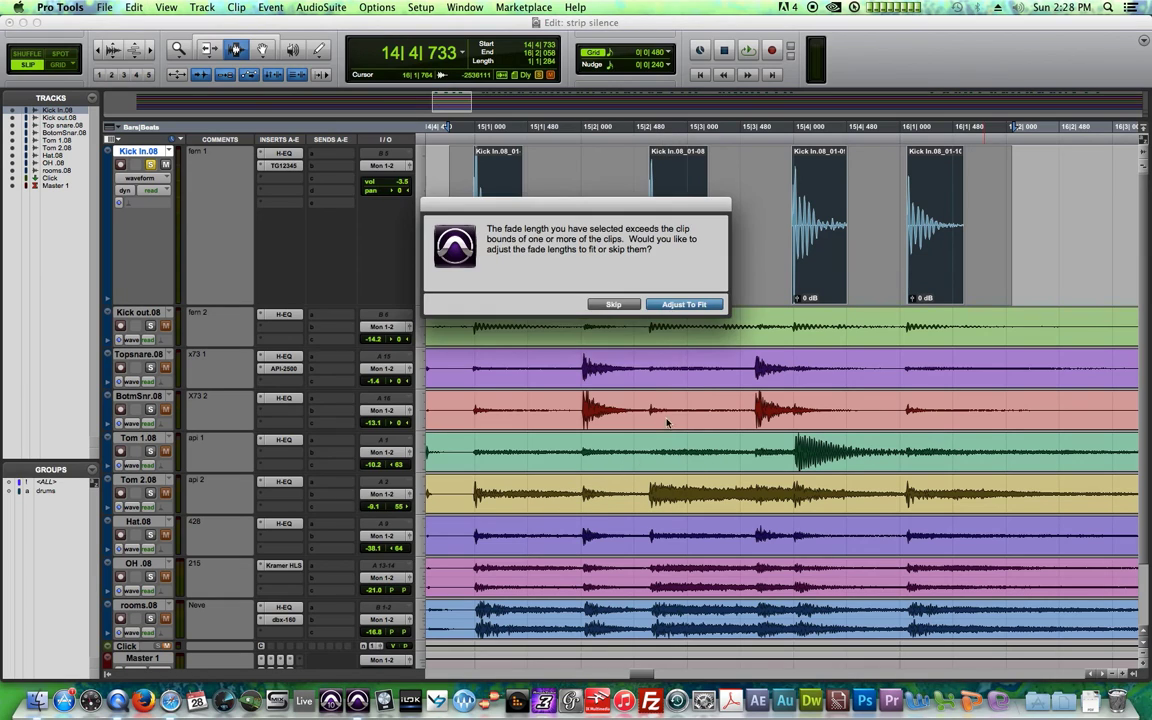
click(685, 305)
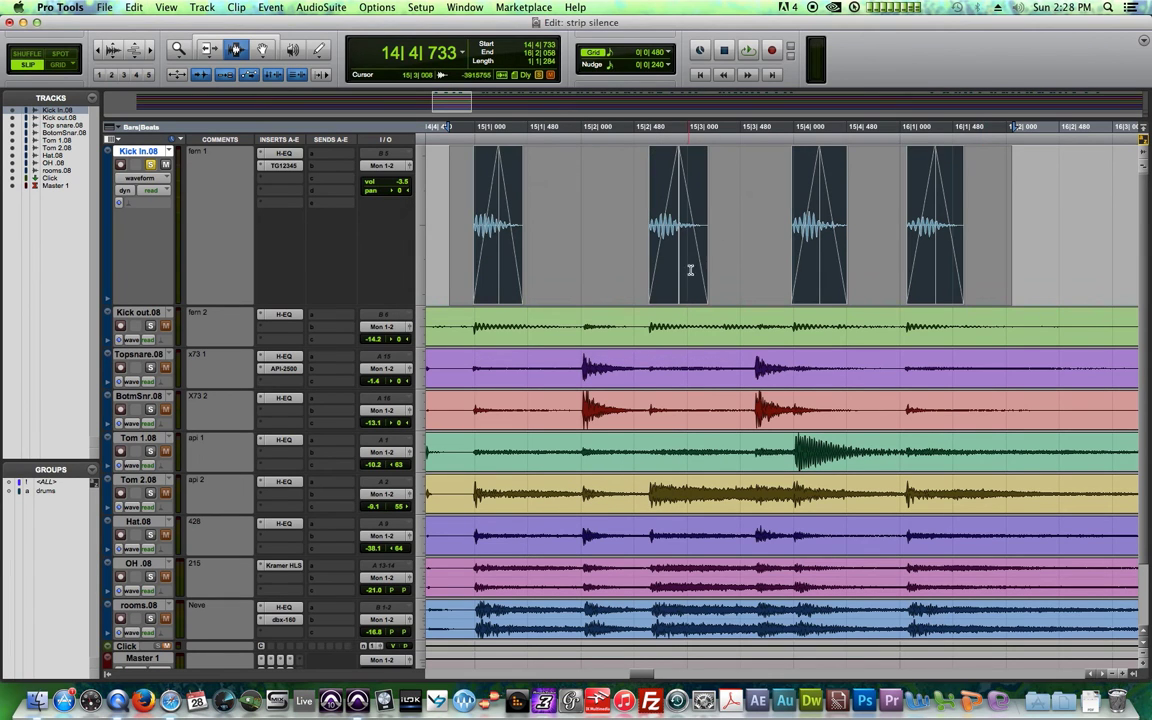
key(super+z)
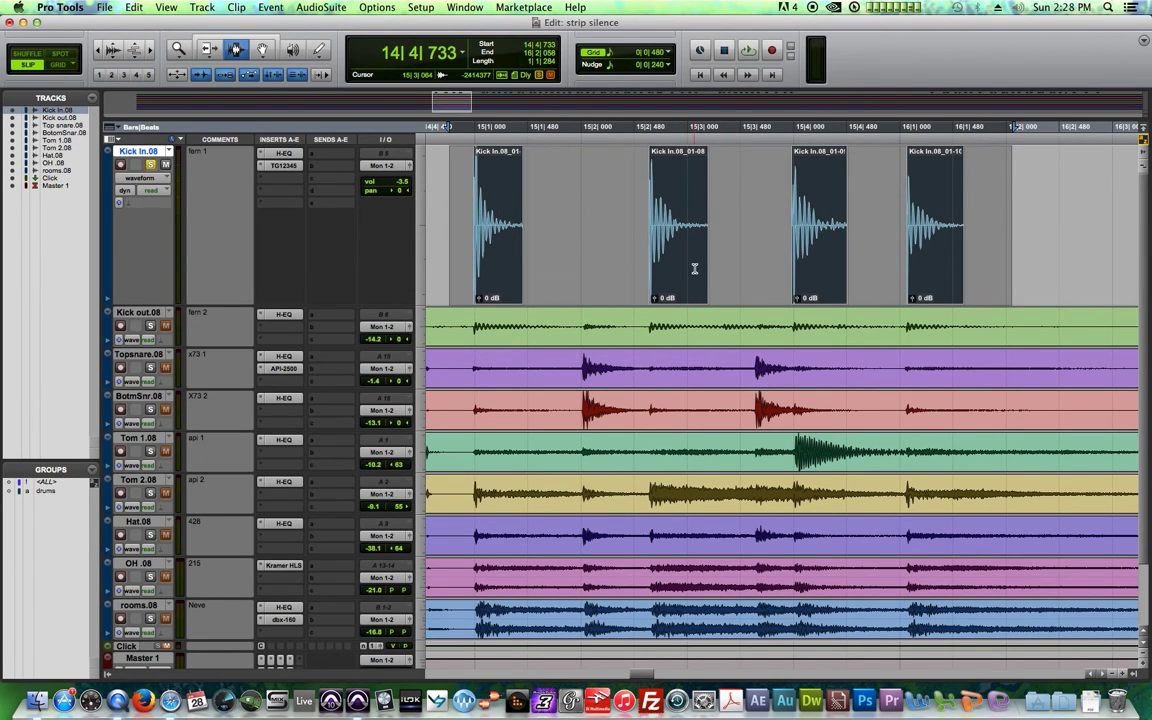
Apply 100 ms batch fades to the four selected kick clips, with the square full-level fade-in curve and linear fade-out, adjusted to fit.
key(super+f)
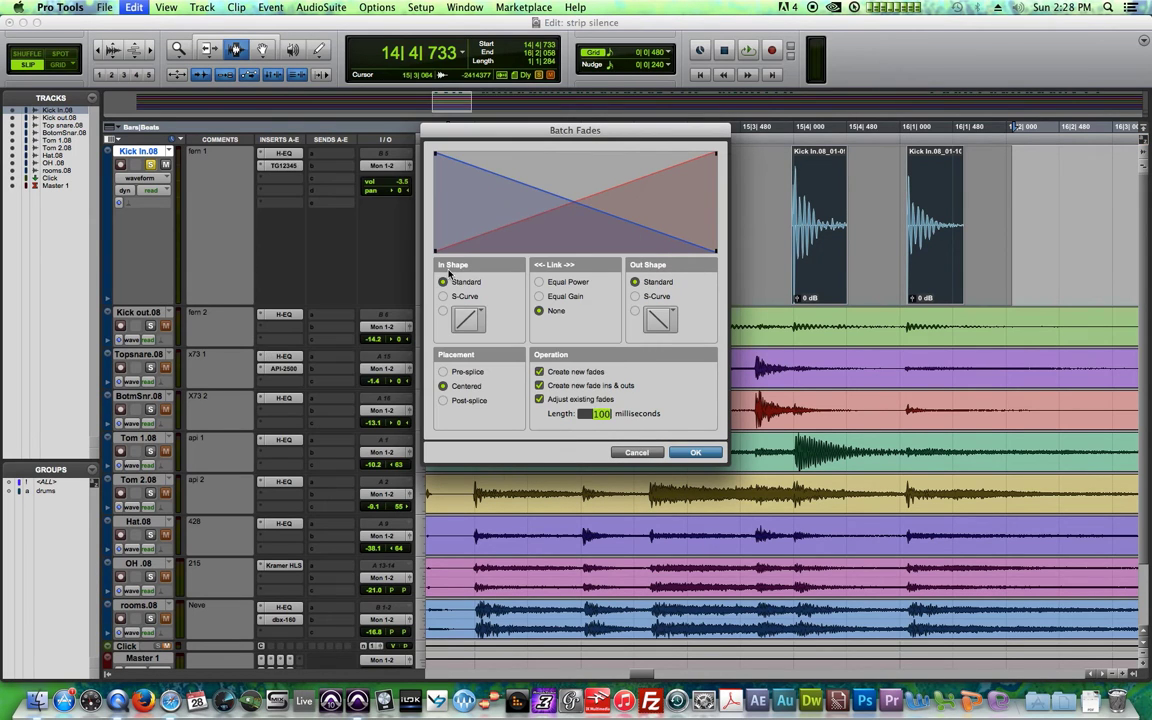
click(466, 319)
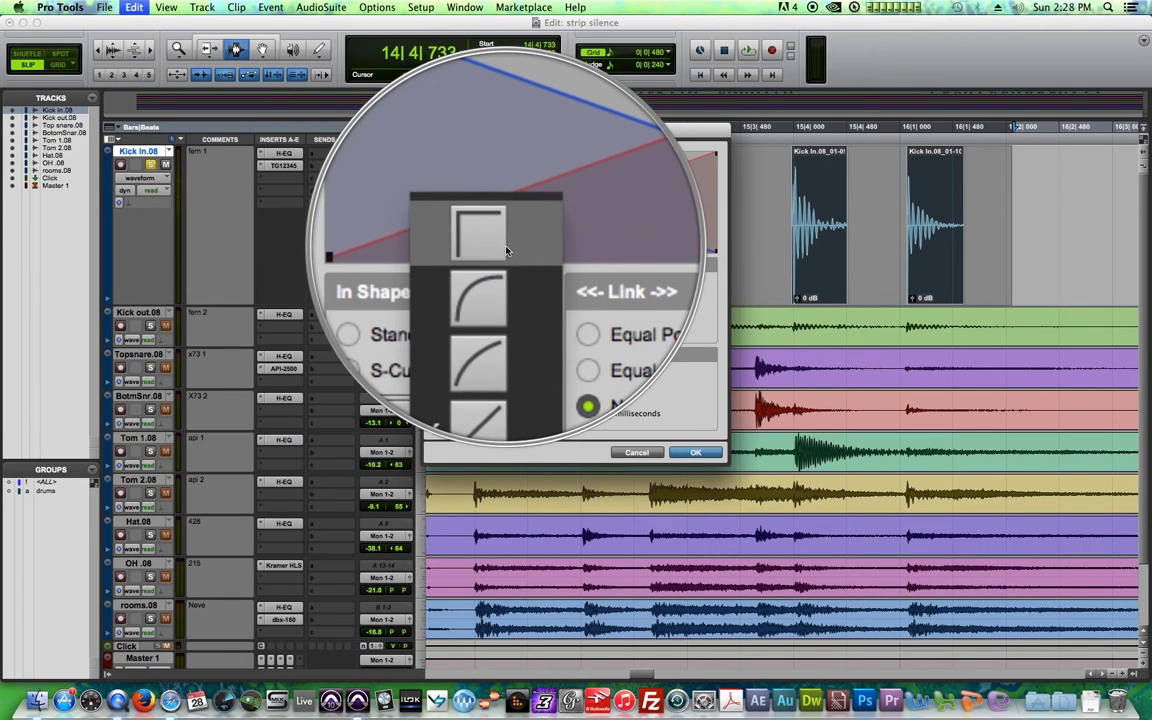
click(508, 251)
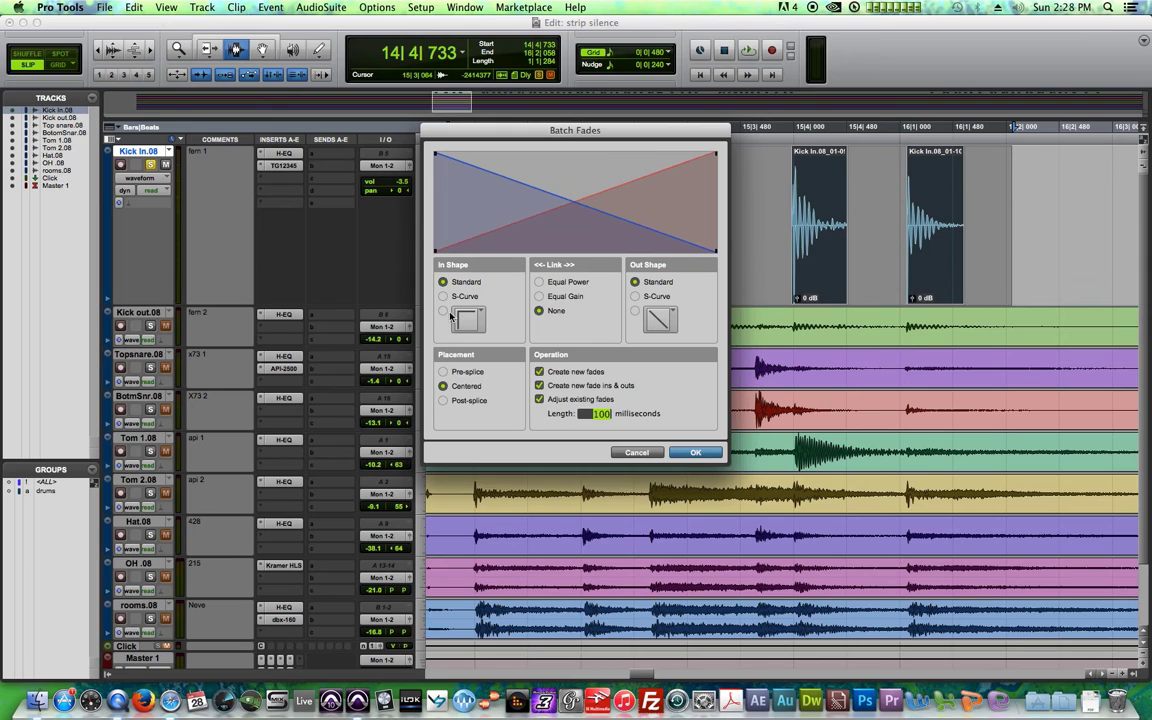
click(443, 311)
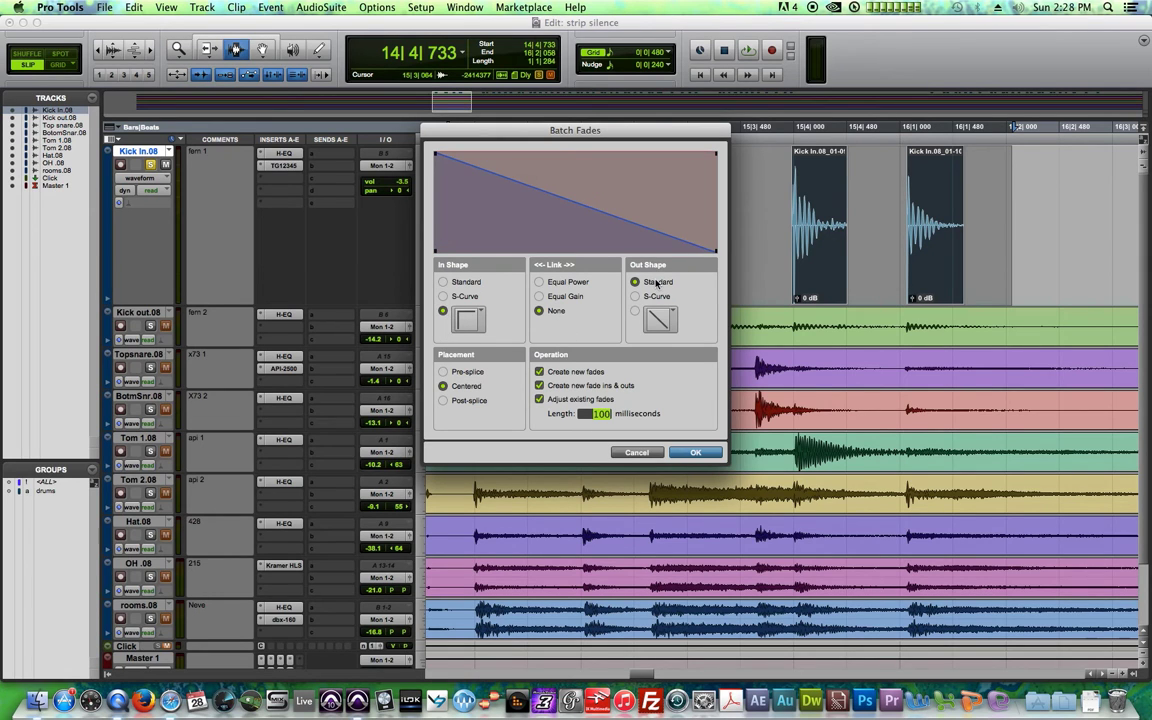
click(662, 318)
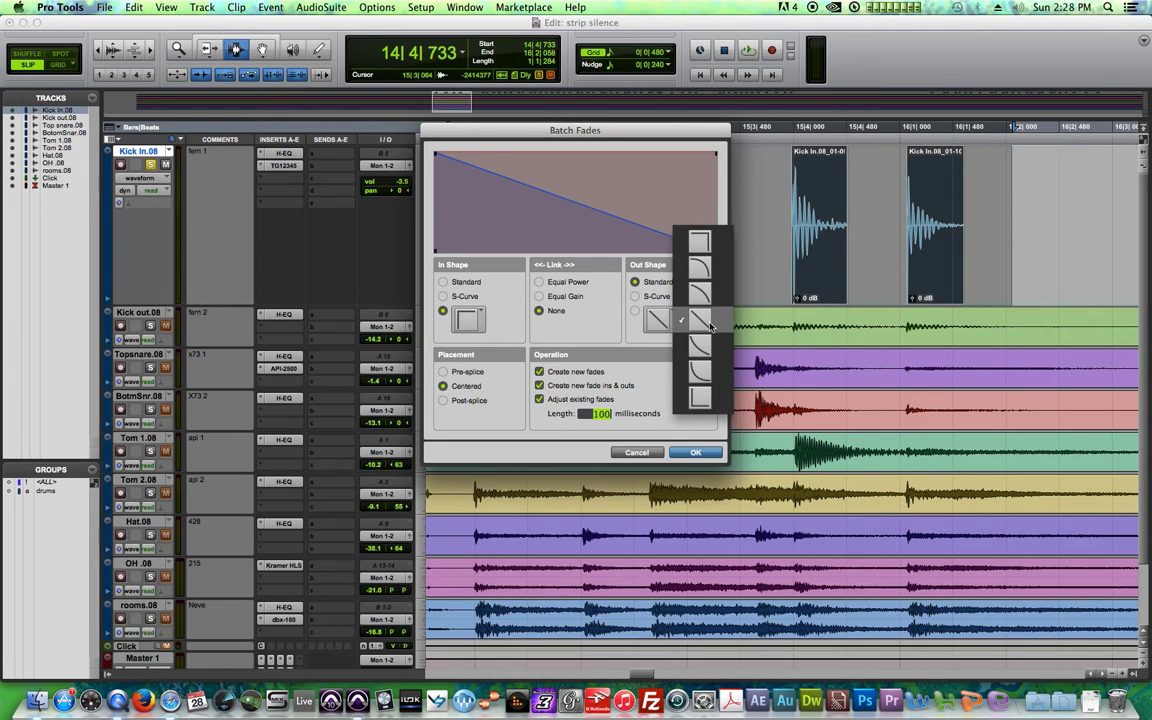
click(684, 328)
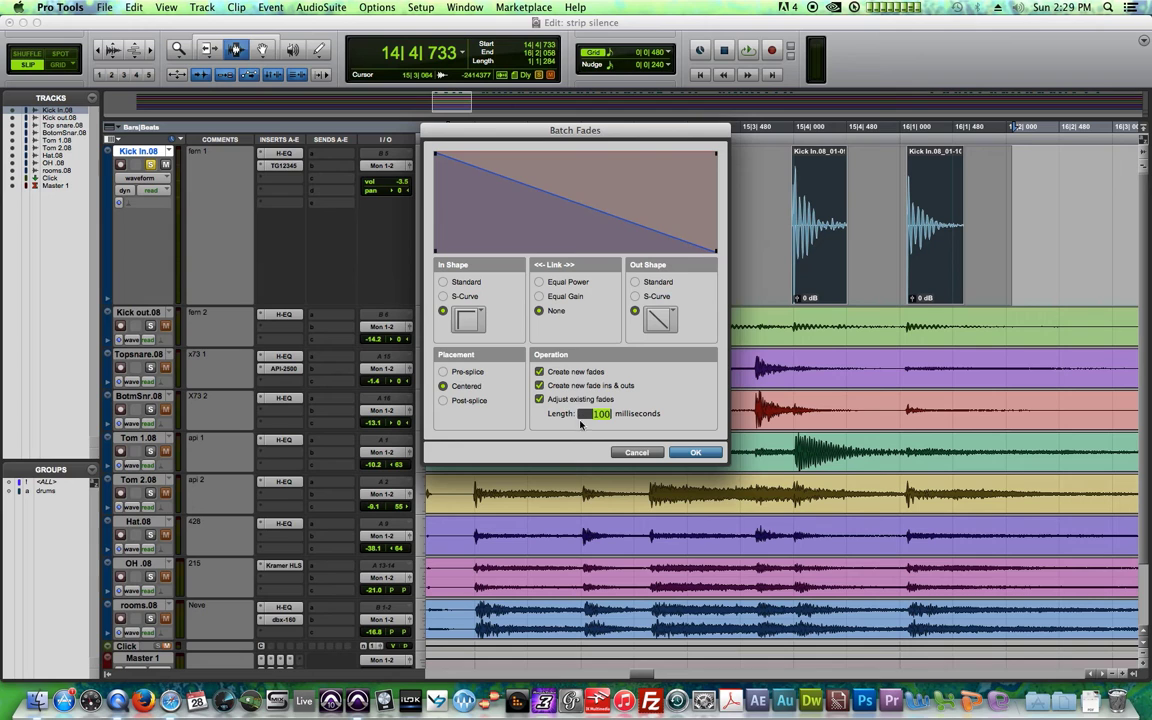
click(696, 453)
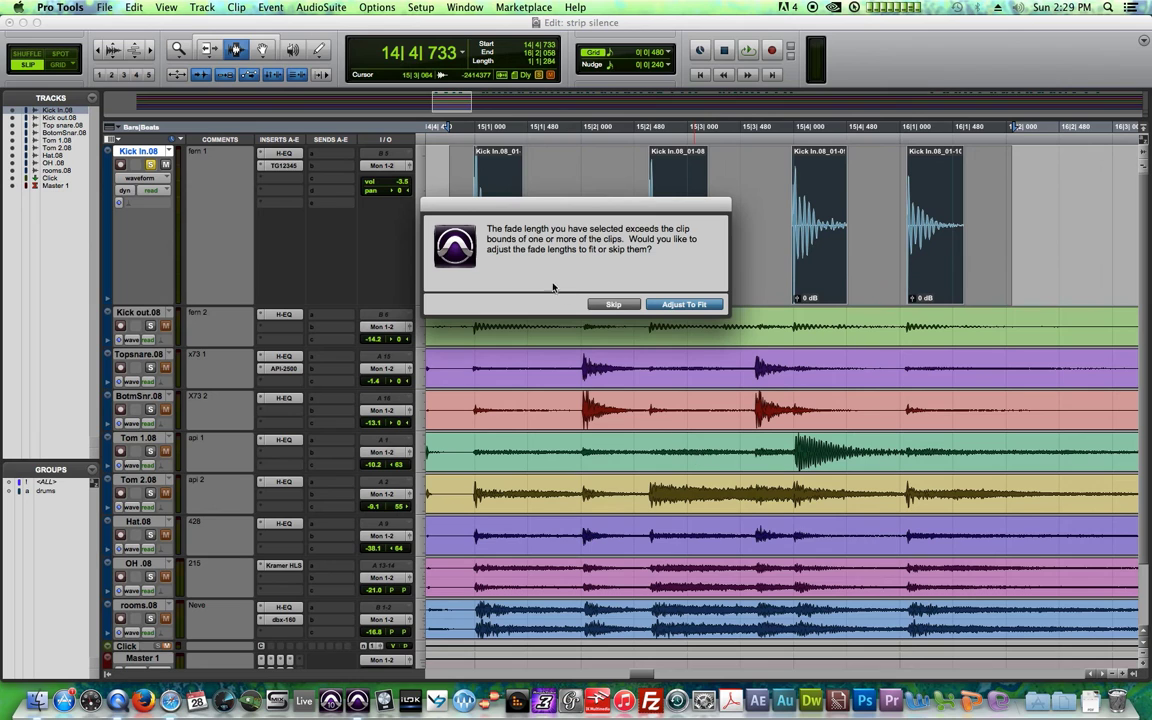
click(680, 304)
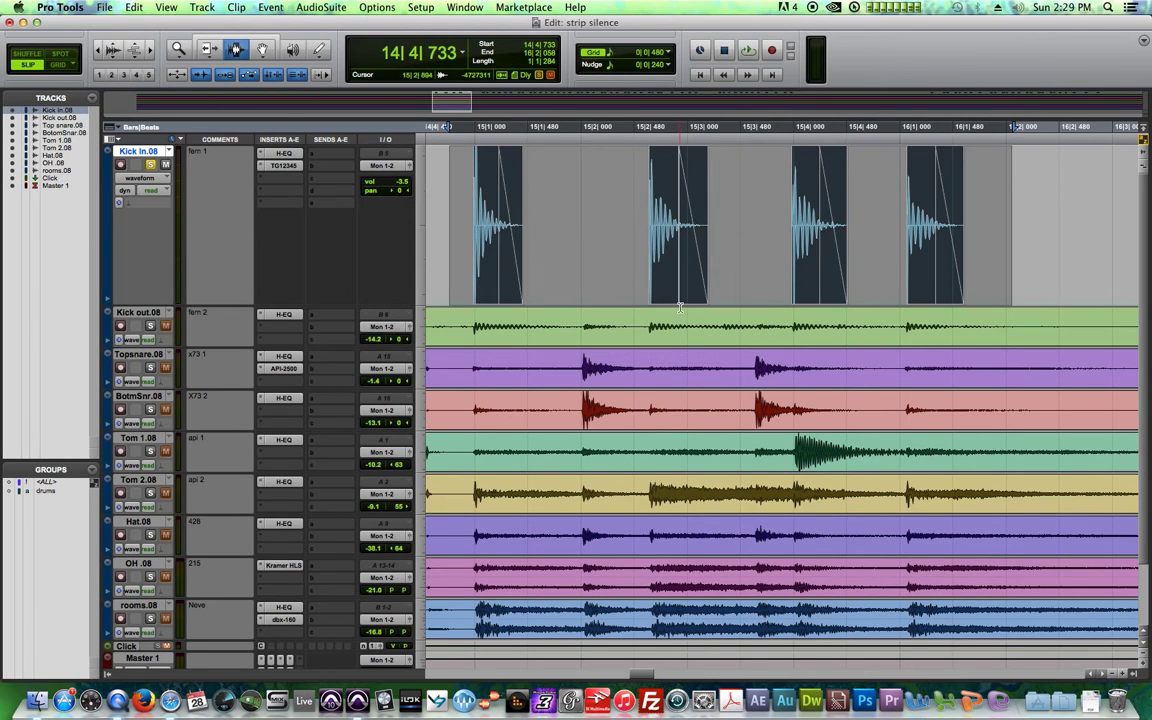
Examine the start of the first bar 15 kick clip closely to check how its fade-in treats the attack.
click(529, 211)
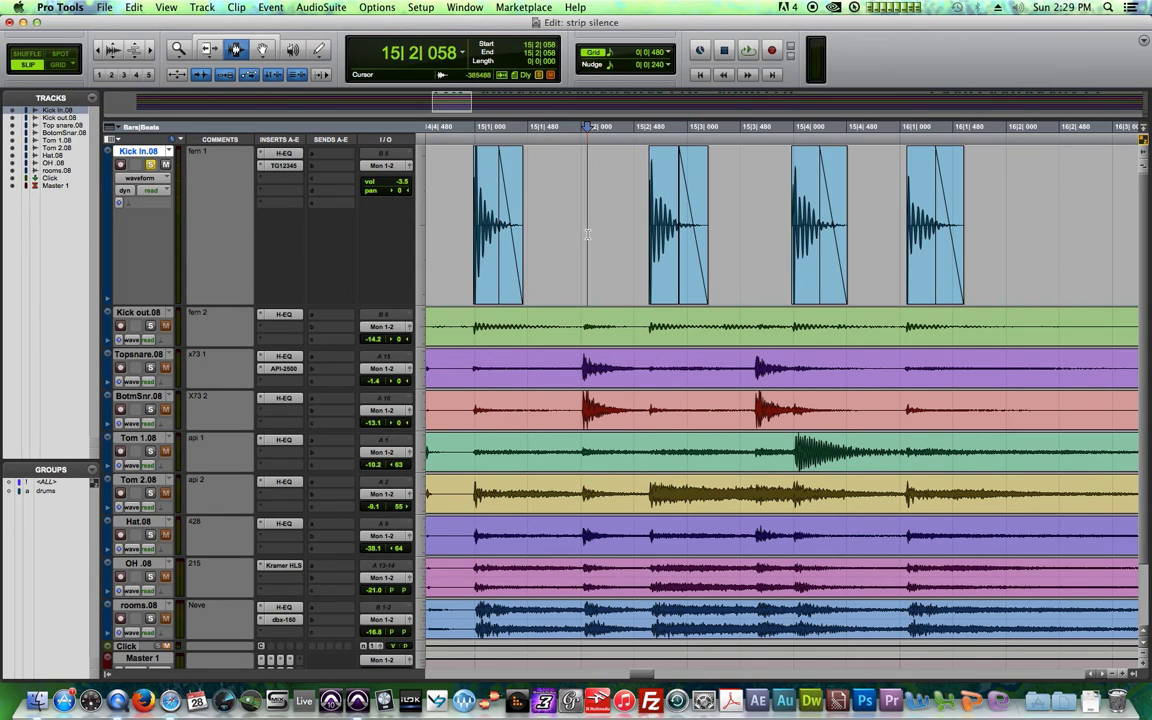
click(478, 173)
key(t)
key(t)
key(t)
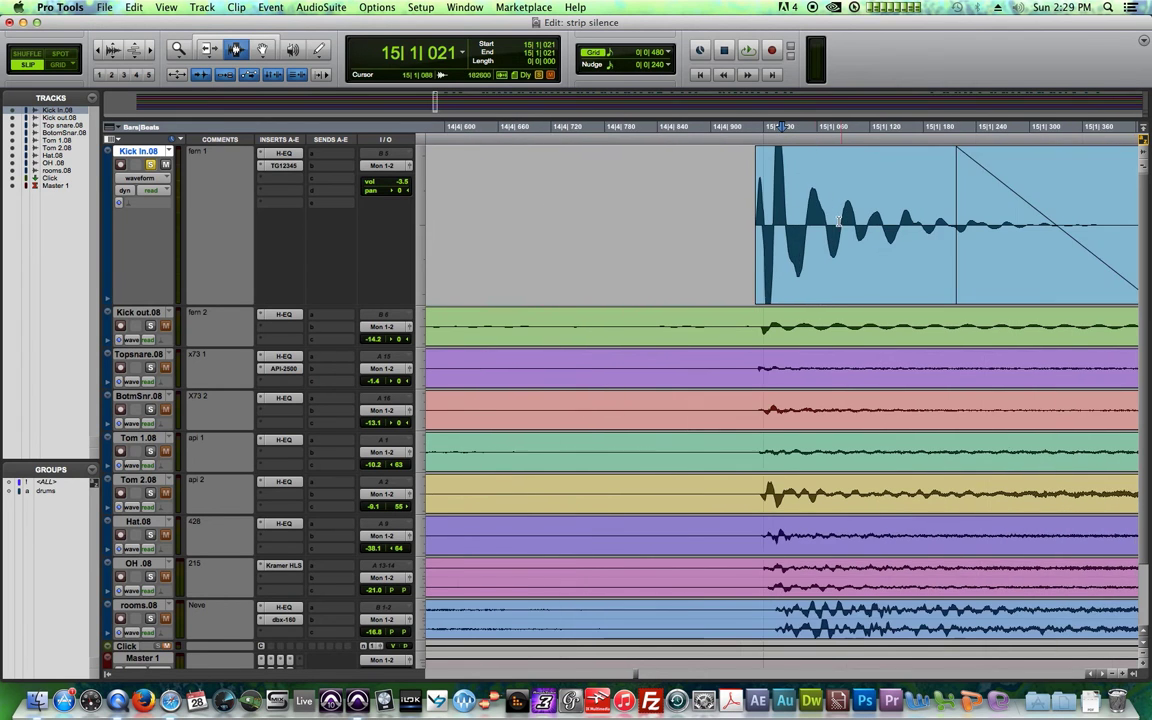
key(t)
drag(684, 185, 734, 195)
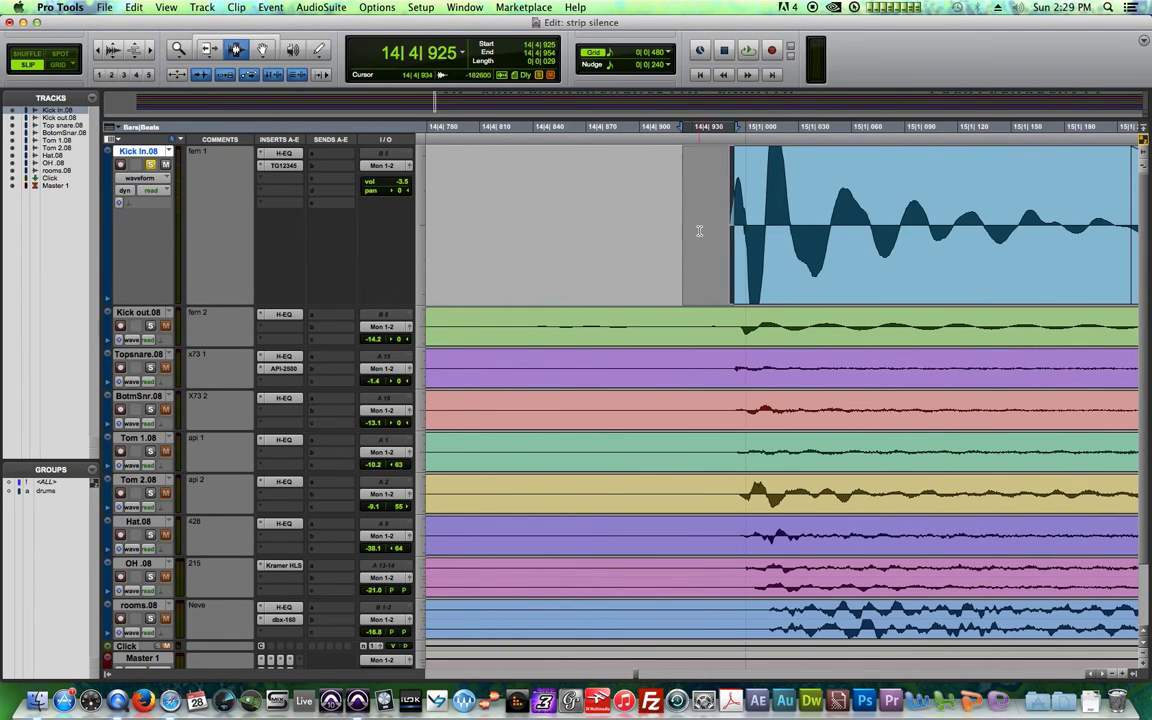
click(699, 231)
key(super+bracketleft)
key(super+bracketleft)
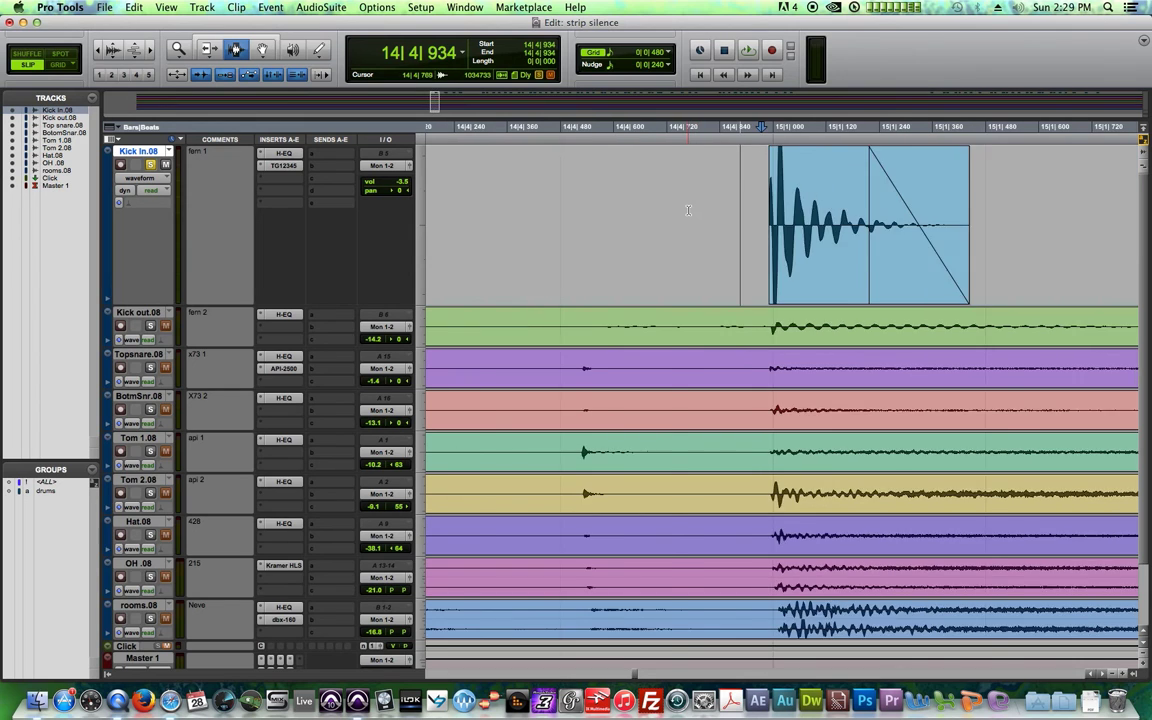
Examine the fade-out at the end of the first bar 15 kick clip.
key(super+bracketleft)
key(Tab)
key(super+bracketright)
key(super+bracketright)
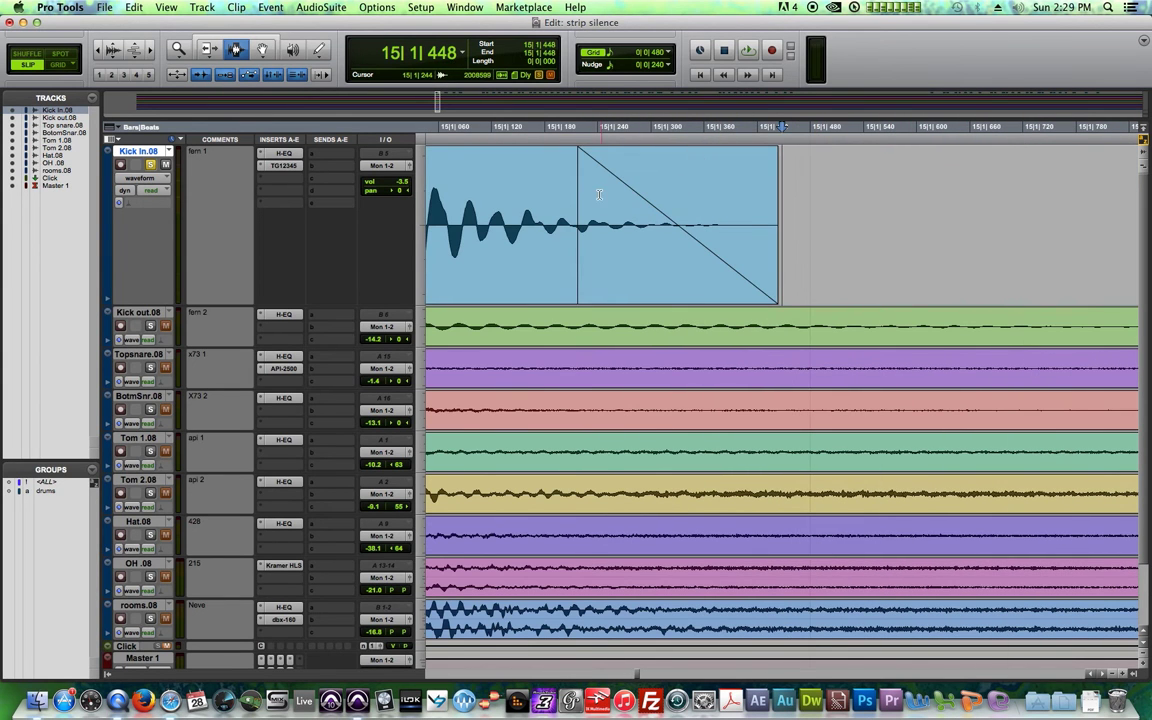
drag(569, 195, 830, 196)
click(853, 222)
key(super+bracketleft)
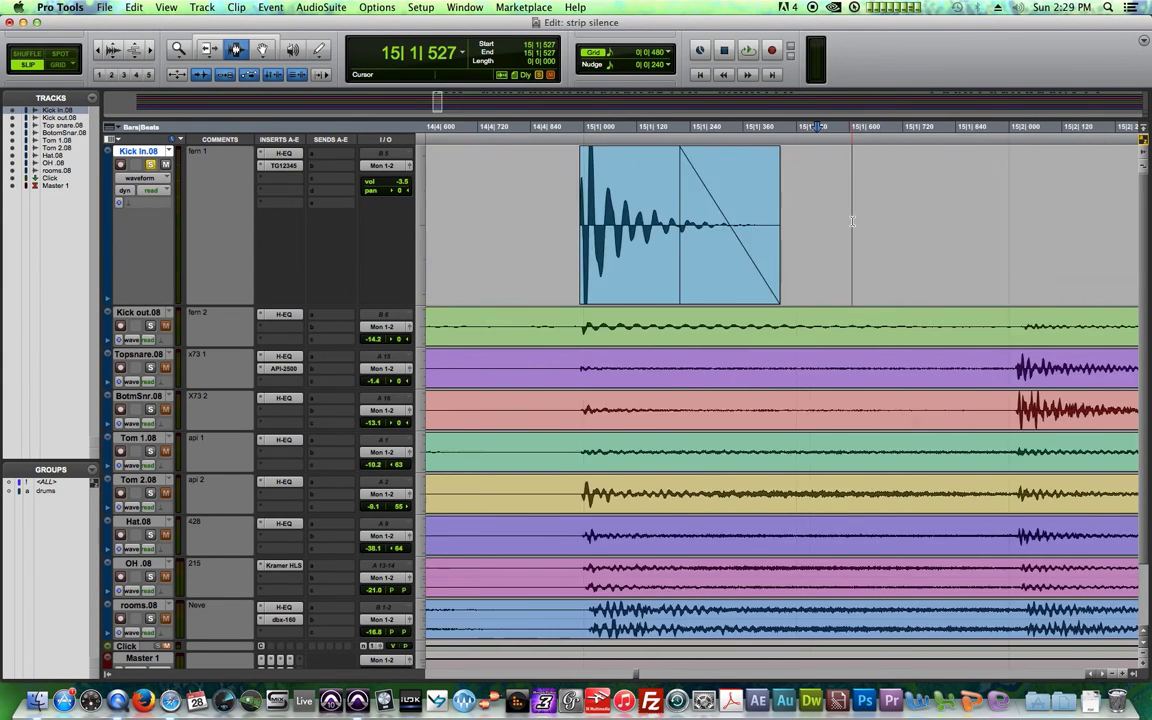
Apply the same batch fades to all remaining Kick In clips from about 16|4|410 to 43|2|910, adjusting the lengths to fit.
key(super+bracketleft)
key(super+bracketleft)
key(super+bracketleft)
click(743, 217)
key(super+bracketleft)
key(super+bracketleft)
drag(873, 208, 707, 236)
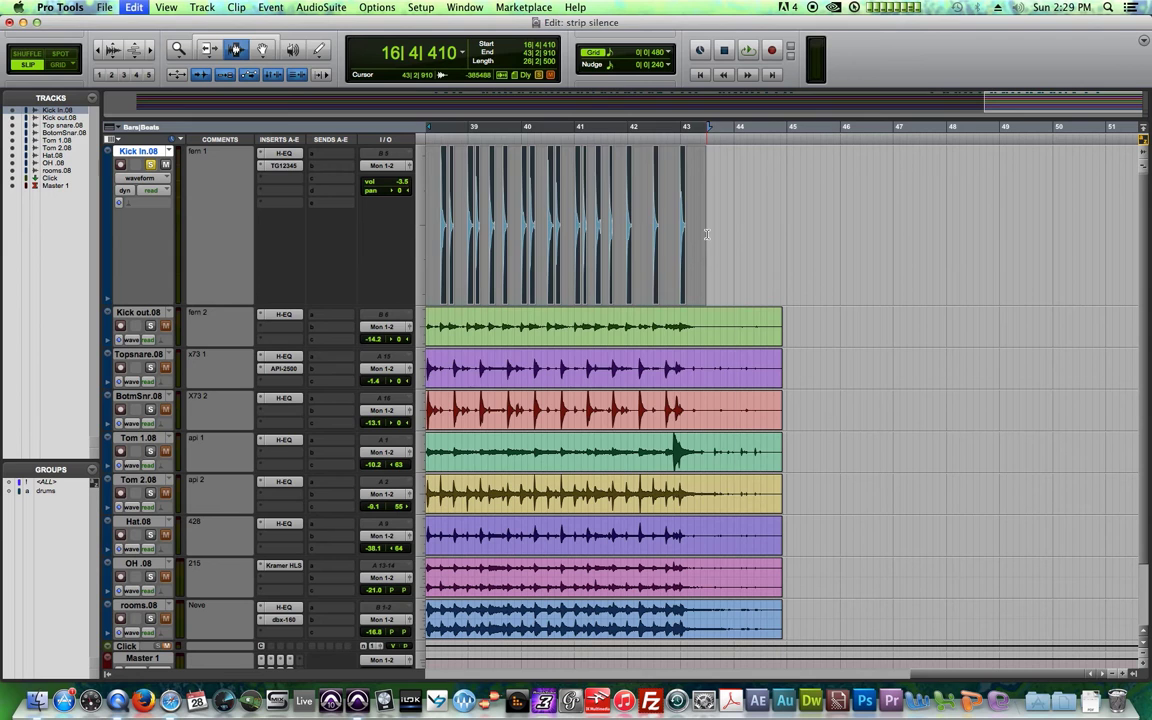
key(super+f)
click(697, 452)
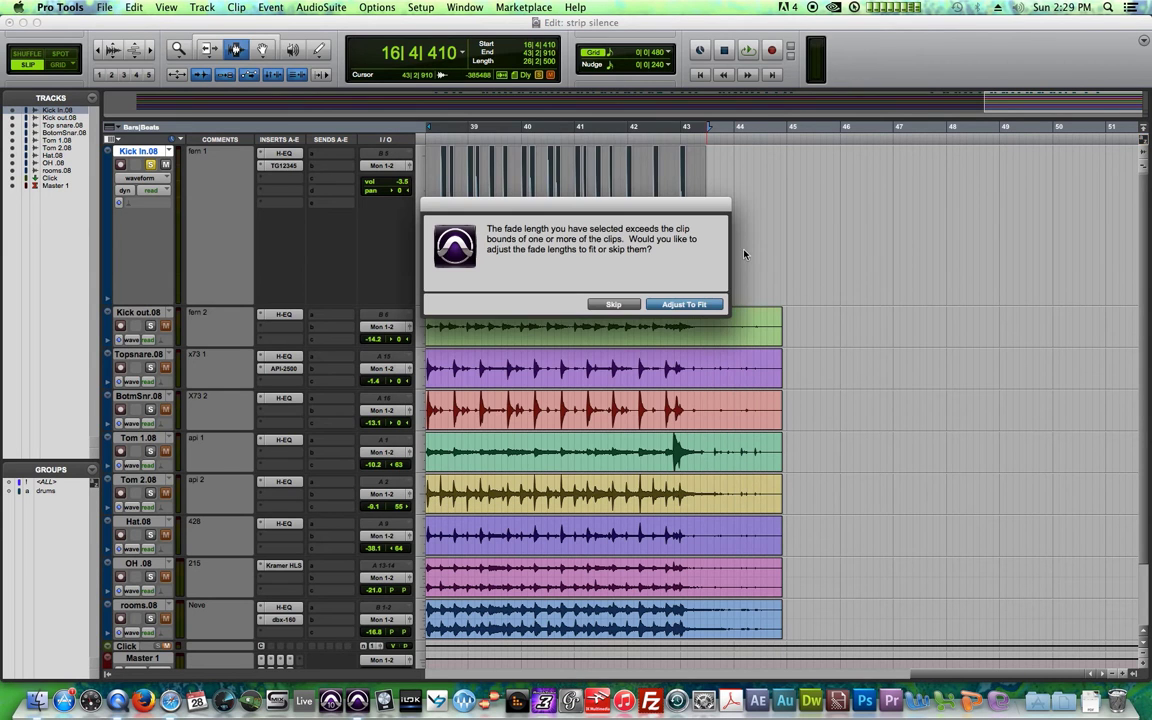
click(685, 305)
click(764, 219)
key(r)
key(r)
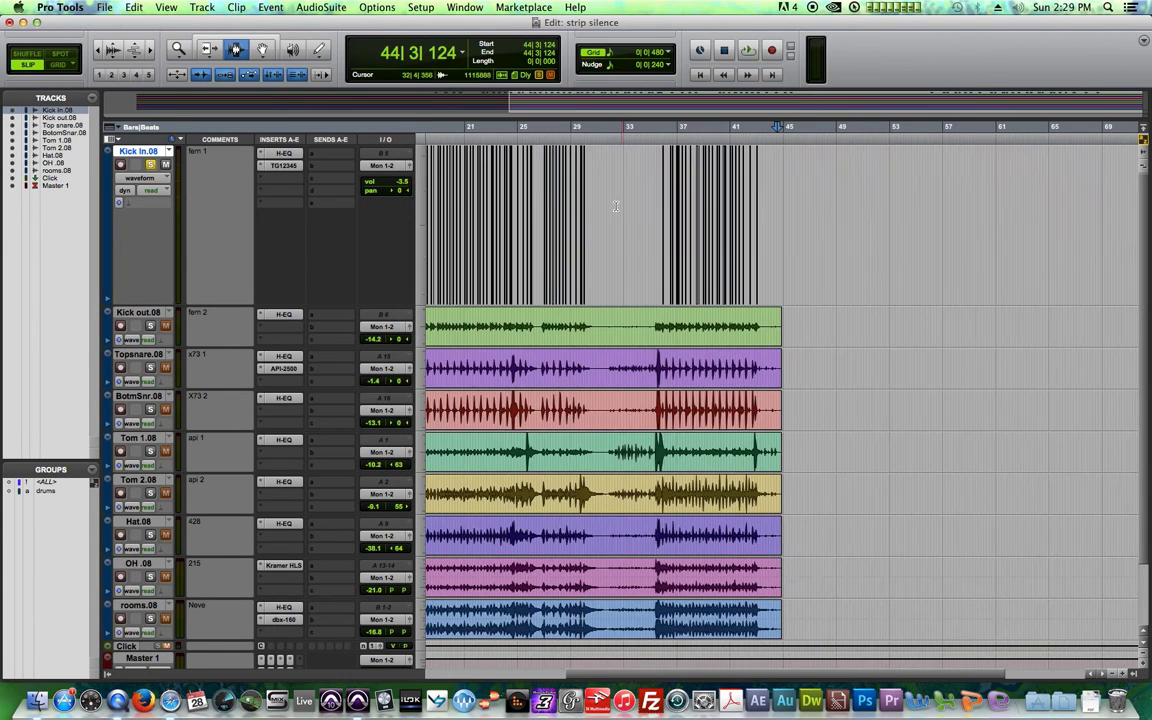
Play back the faded Kick In clips from just before bar 15, at 14|4|891, to check how the isolated hits sound.
key(r)
click(522, 130)
key(t)
key(t)
key(t)
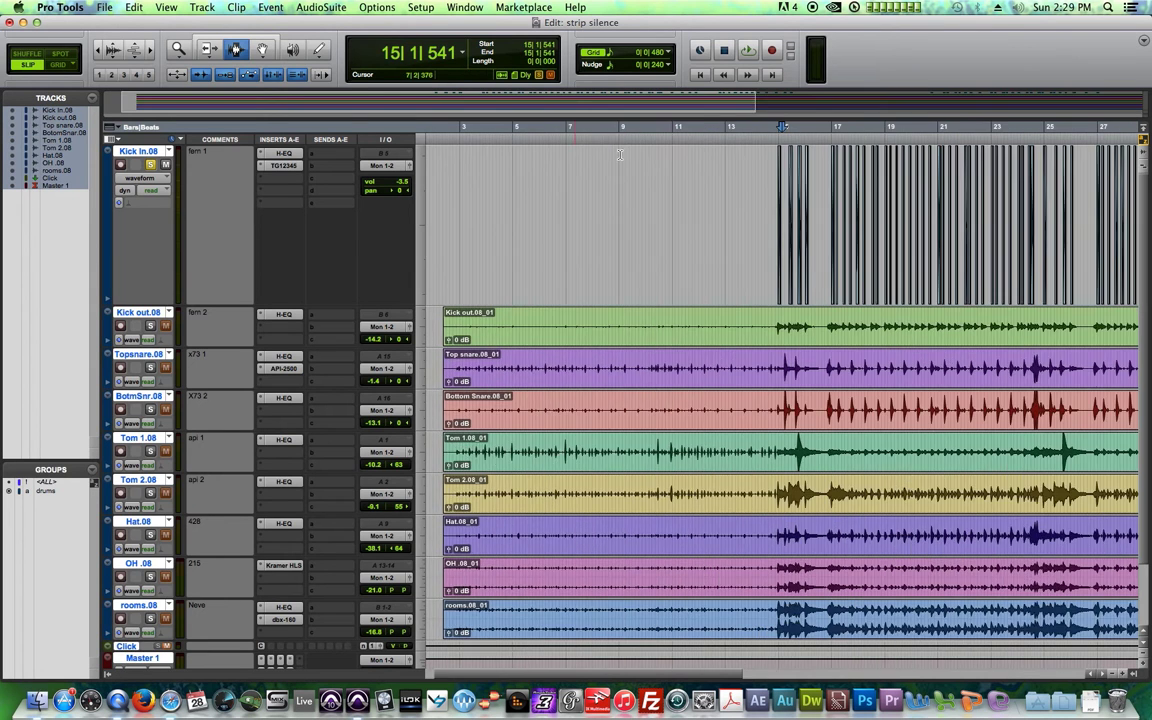
key(t)
key(t)
key(t)
key(t)
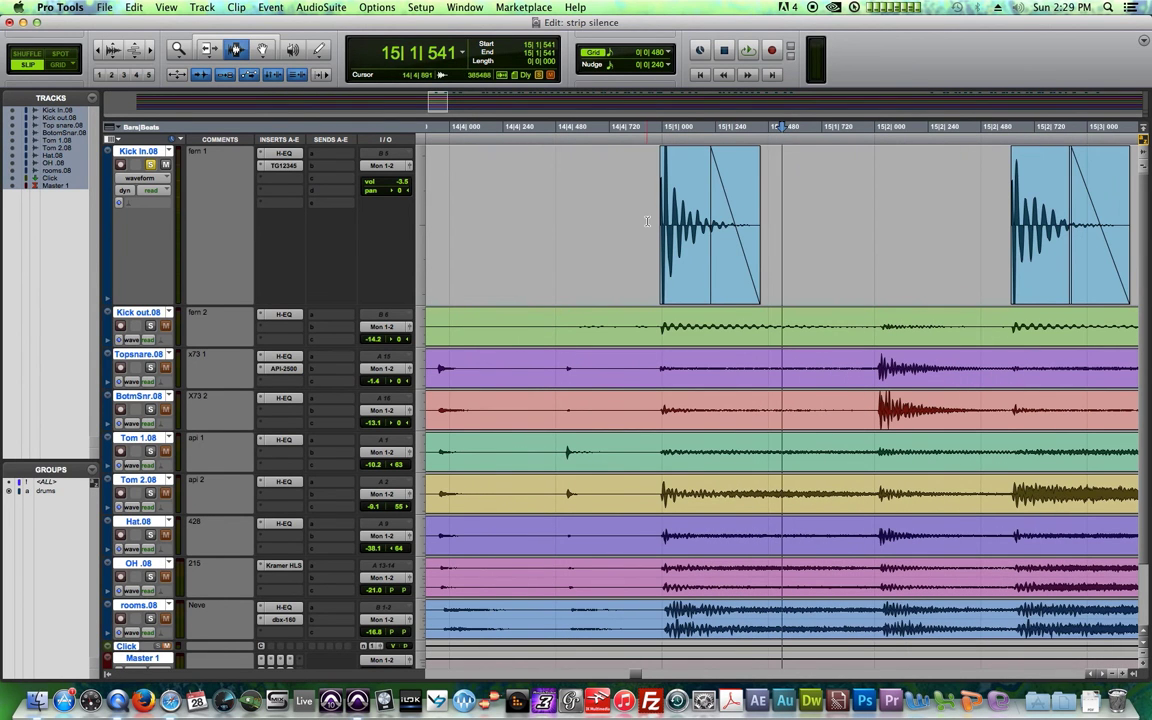
click(647, 225)
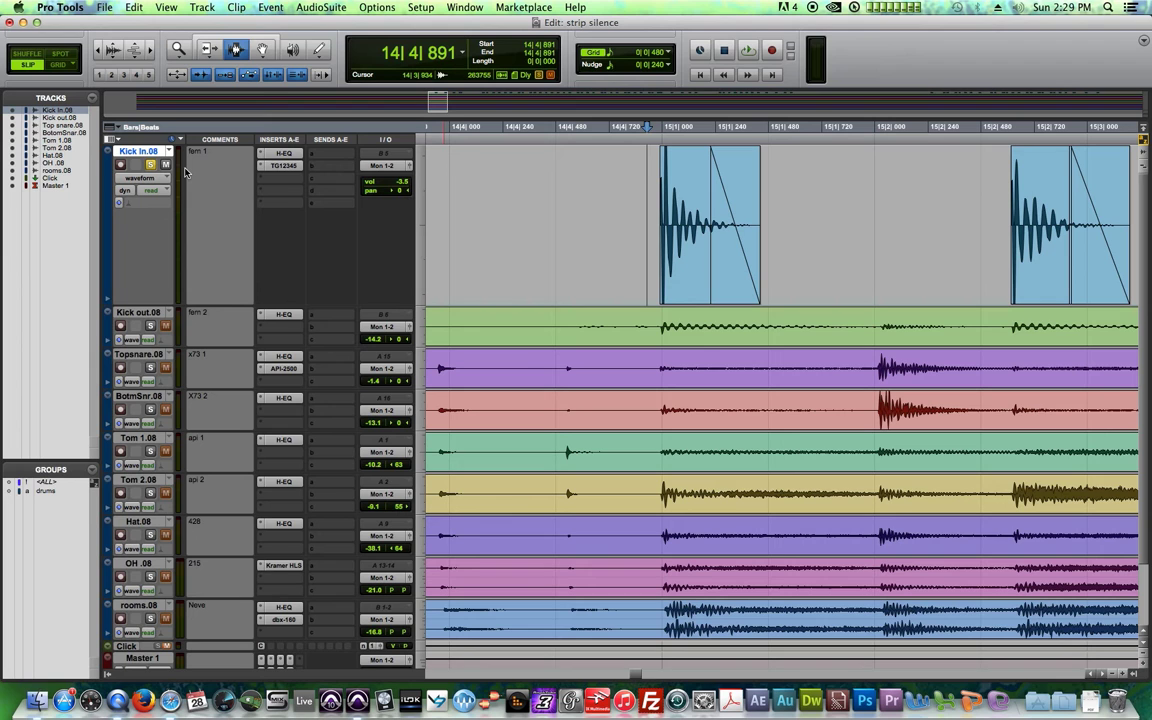
key(space)
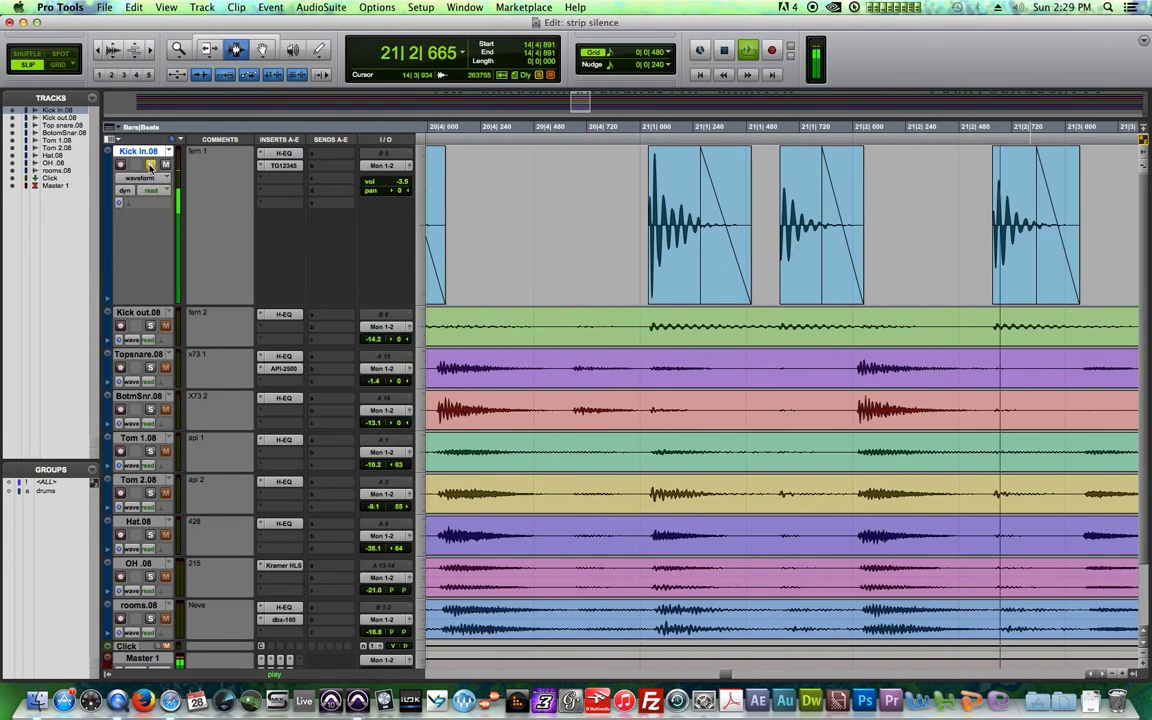
key(r)
key(r)
key(r)
key(r)
key(r)
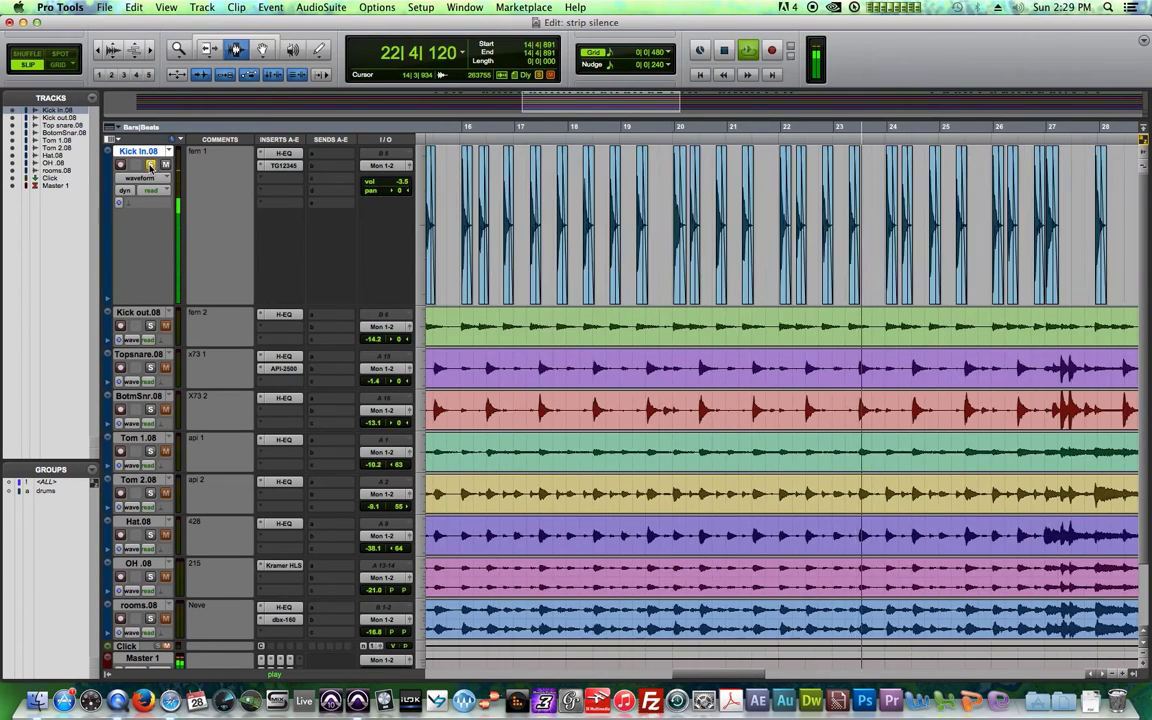
key(super+bracketleft)
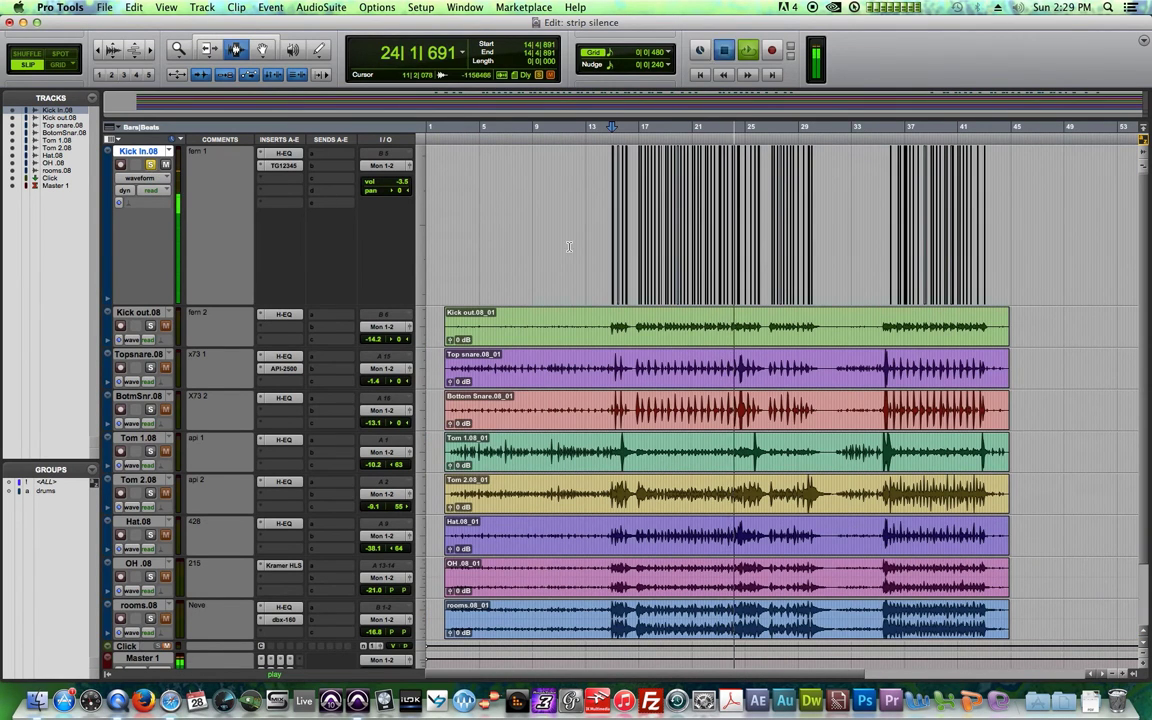
key(space)
Consolidate the Kick In track from 1|1|000 to 44|4|055 into one continuous clip and inspect its waveform around bar 19.
drag(611, 226, 339, 250)
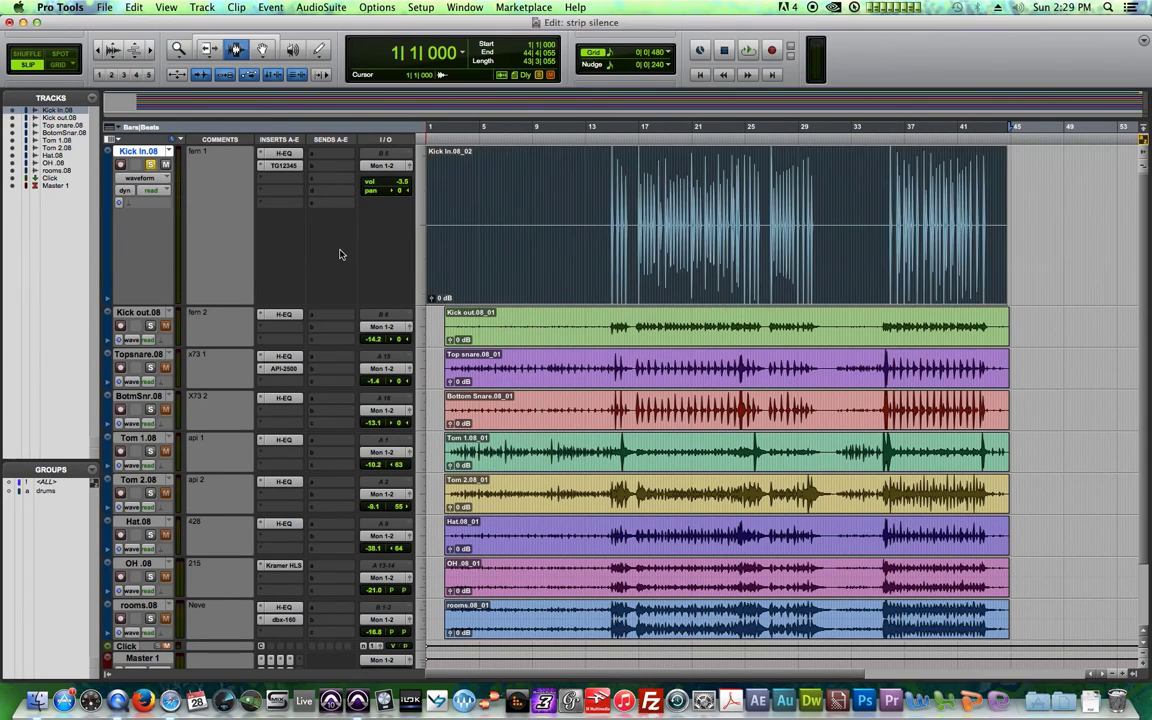
click(674, 131)
key(t)
key(t)
key(t)
key(t)
key(t)
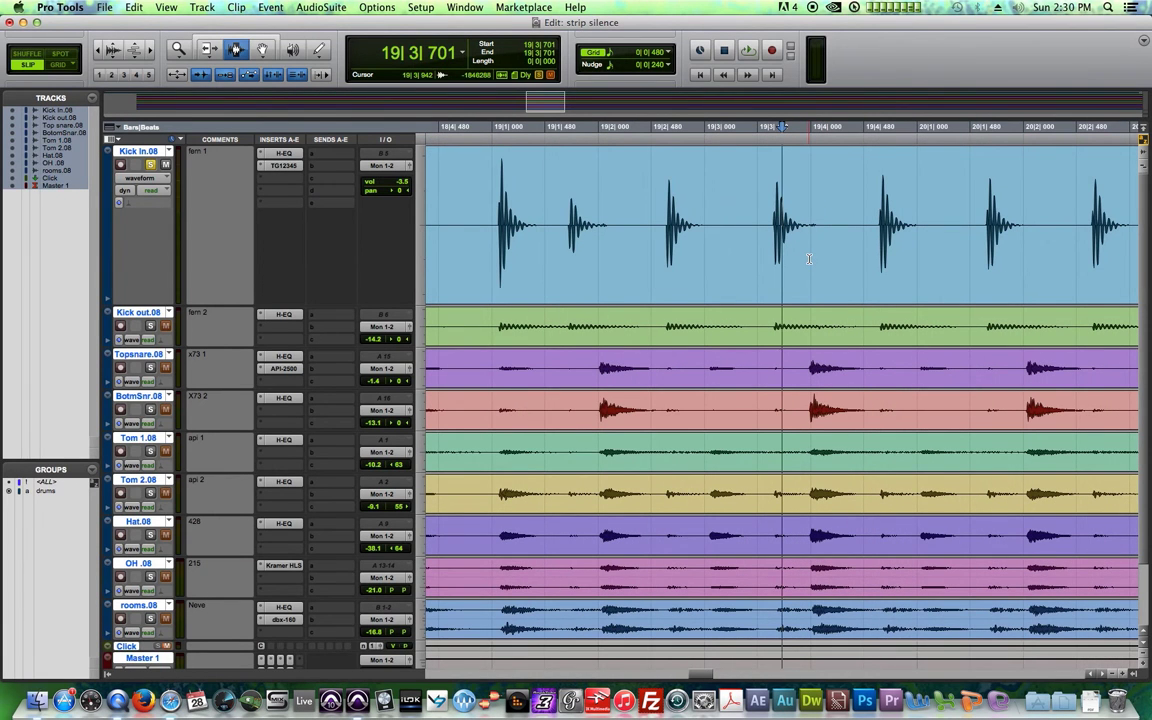
drag(820, 285, 868, 292)
click(785, 248)
key(super+bracketleft)
key(super+bracketleft)
key(super+bracketleft)
key(super+bracketleft)
key(super+bracketleft)
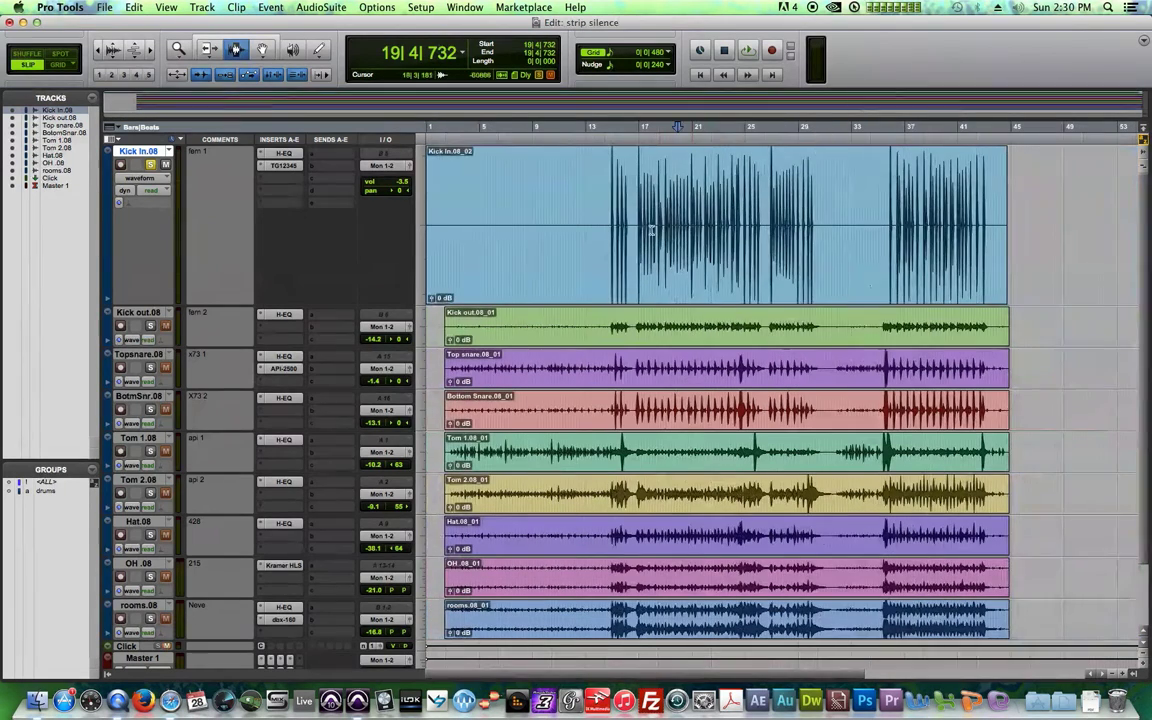
drag(597, 232, 997, 237)
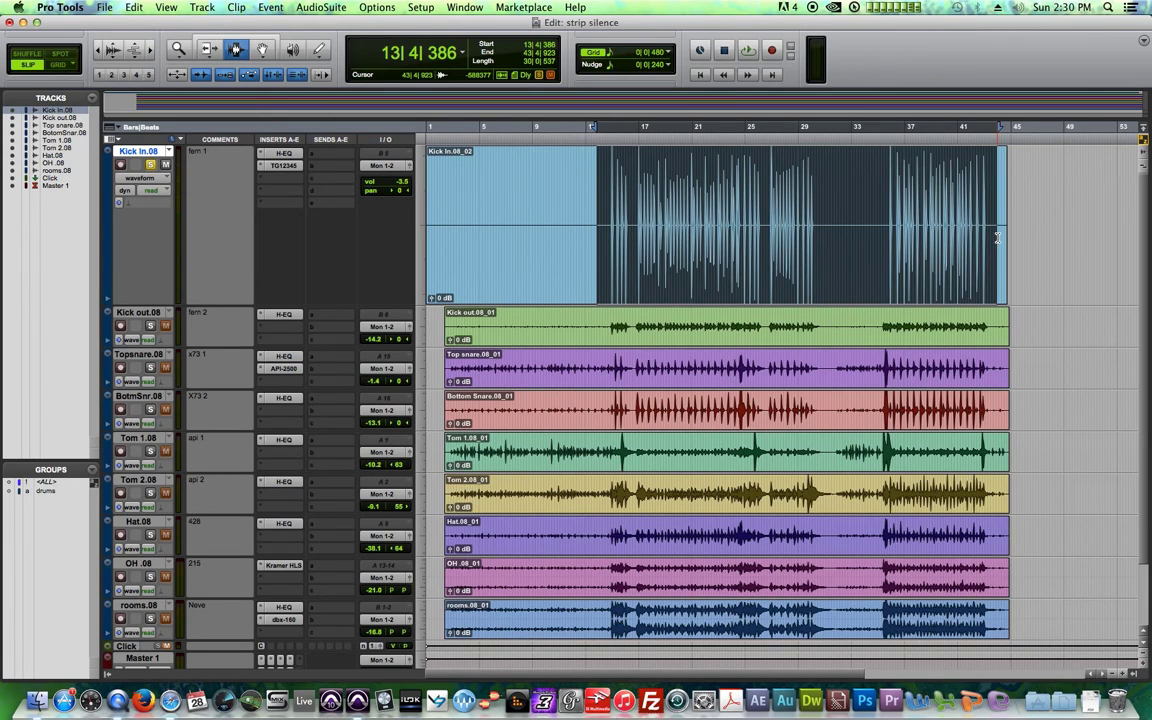
Solo Tom 1 instead of Kick In and enlarge the Tom 1 track's height.
click(150, 452)
click(150, 164)
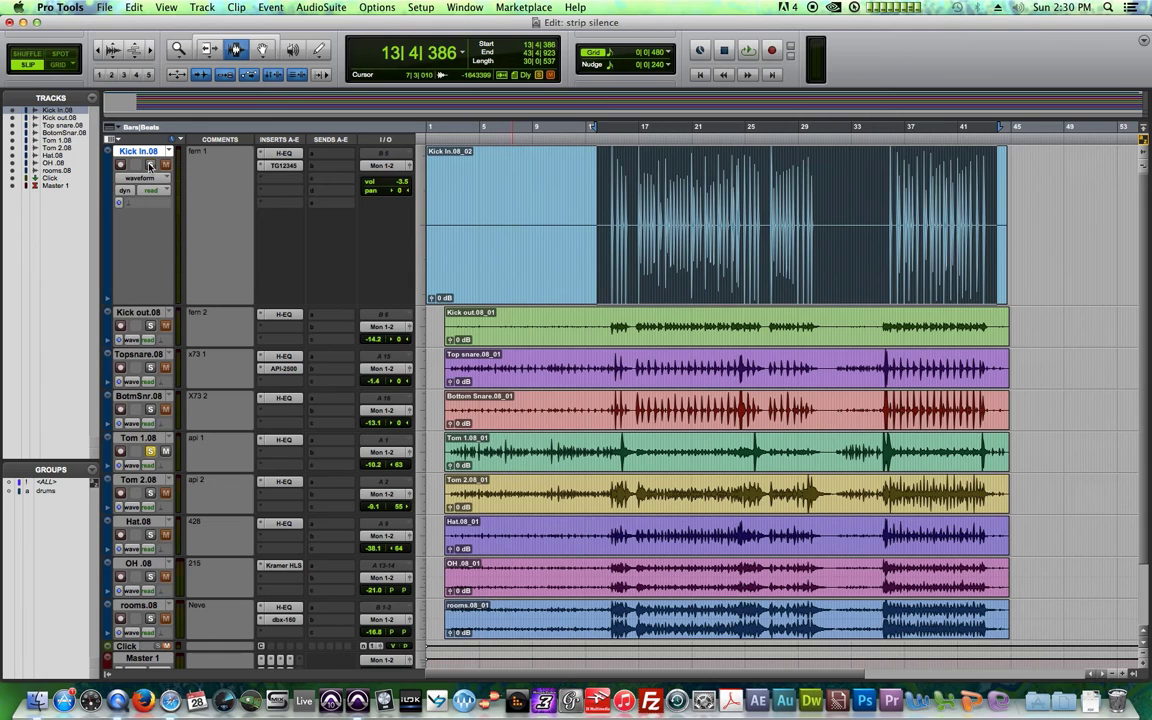
click(602, 450)
drag(347, 471, 359, 548)
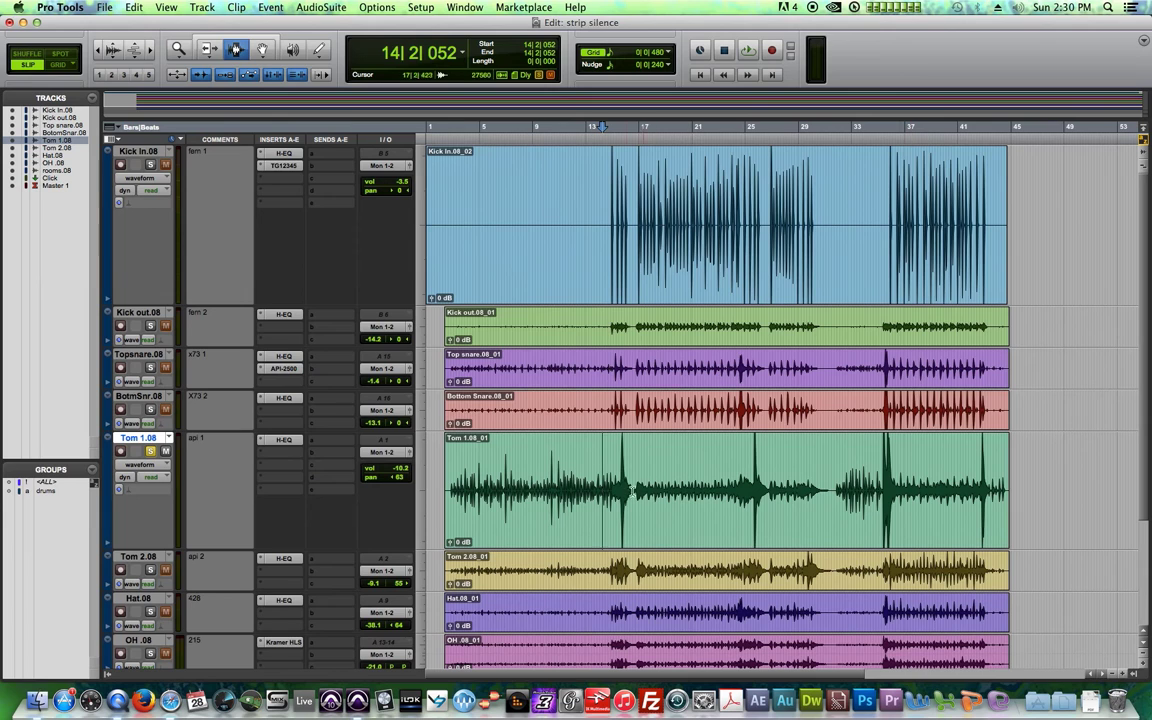
drag(614, 487, 632, 490)
drag(745, 484, 779, 495)
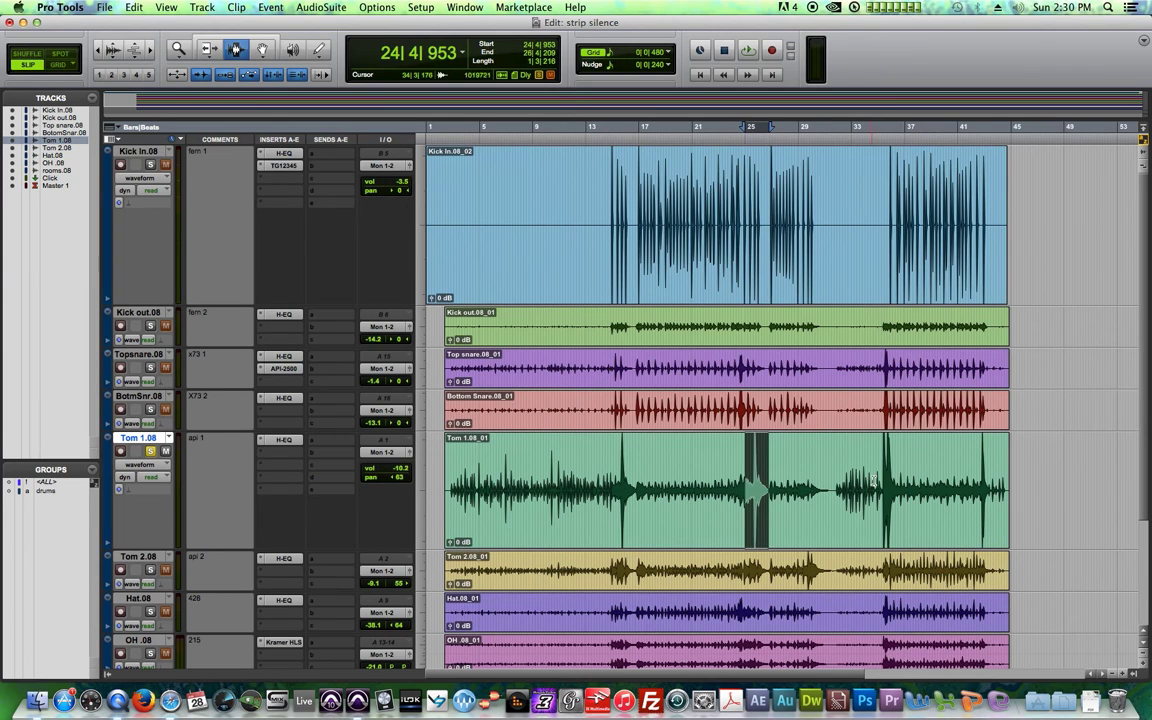
drag(880, 484, 994, 487)
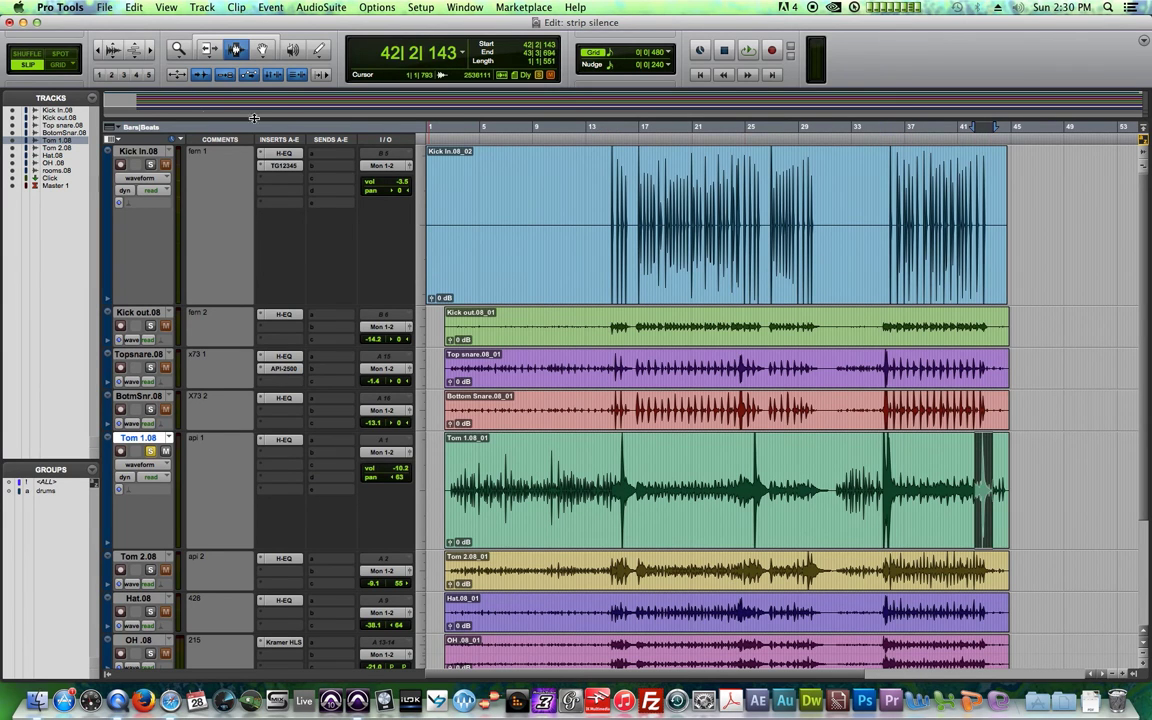
Select the entire Tom 1 clip and set the Strip Silence threshold to -8 dB.
click(262, 49)
click(733, 496)
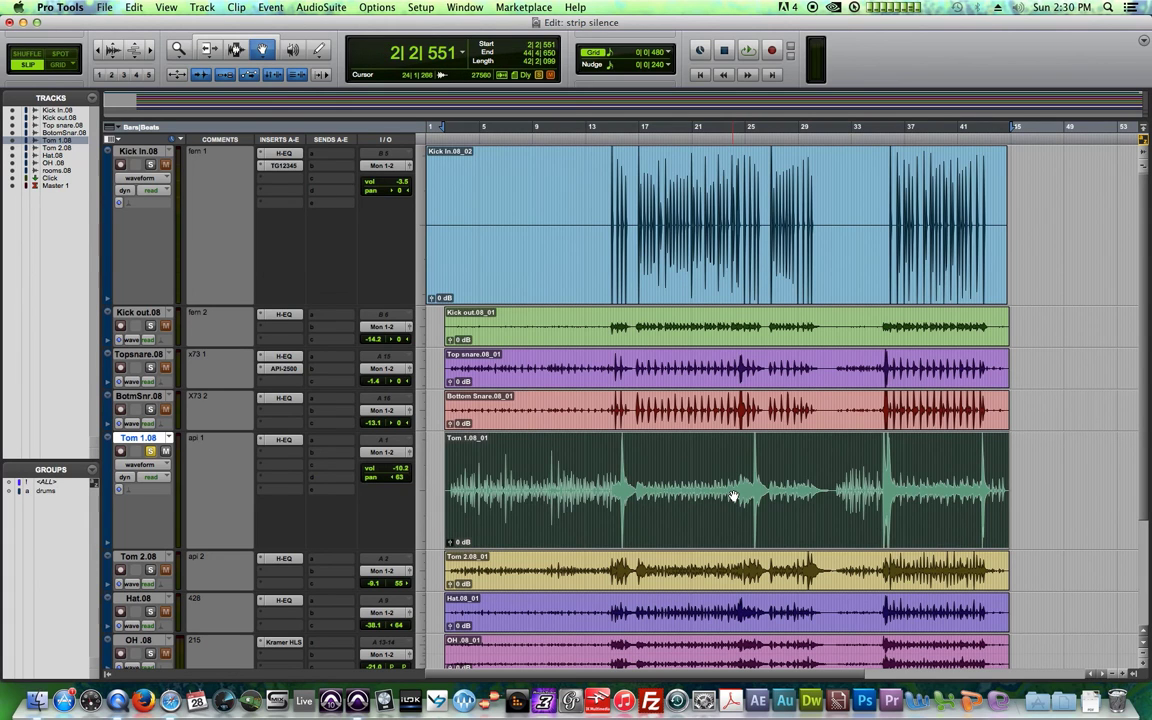
key(super+u)
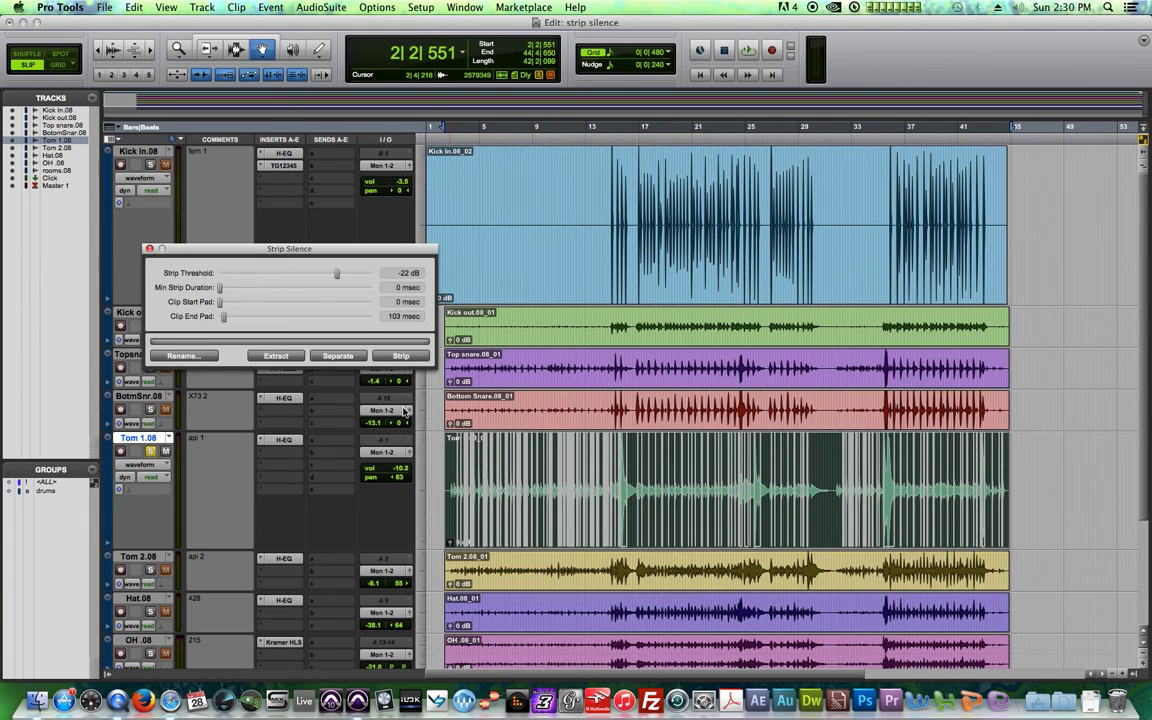
drag(335, 275, 359, 290)
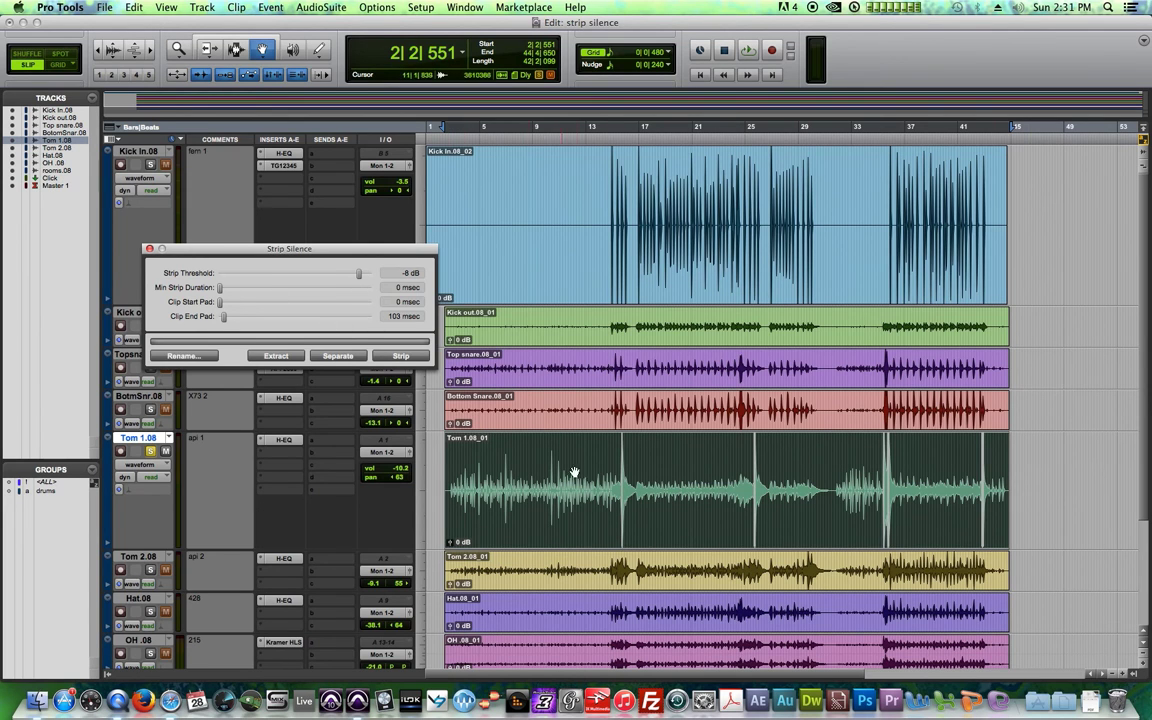
Set the Strip Silence clip end pad to 810 ms, judging its length on the Tom 1 hits around bar 35.
click(889, 129)
key(t)
key(t)
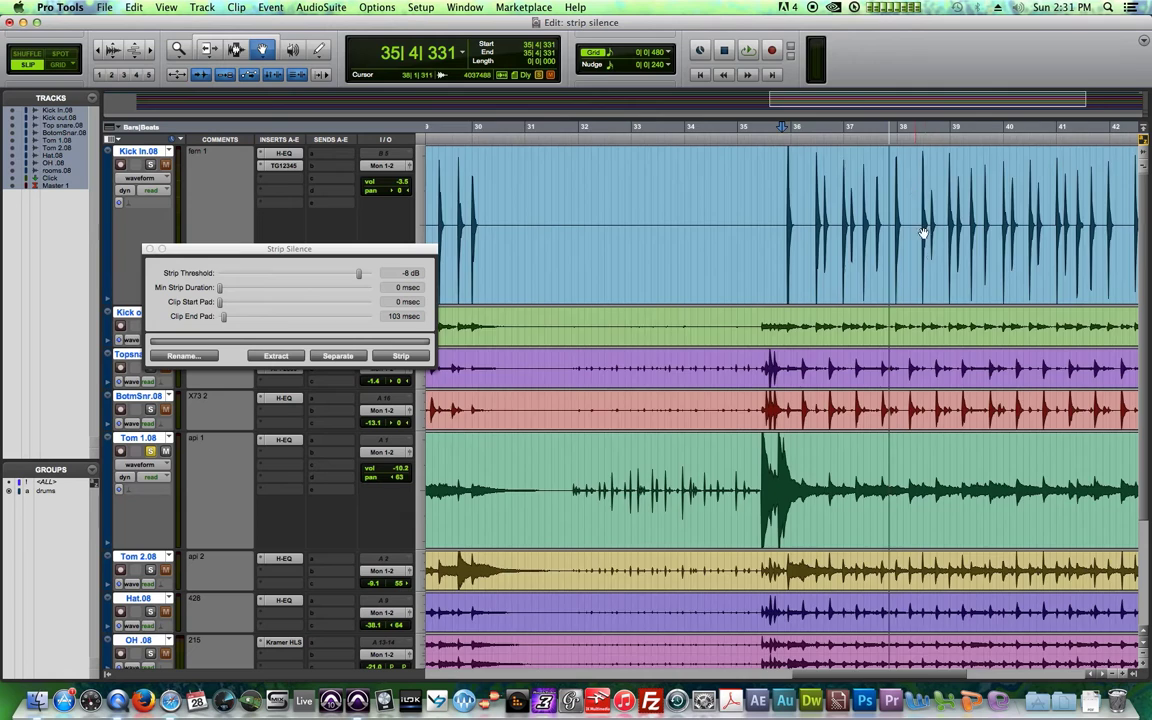
key(t)
key(t)
key(t)
click(709, 476)
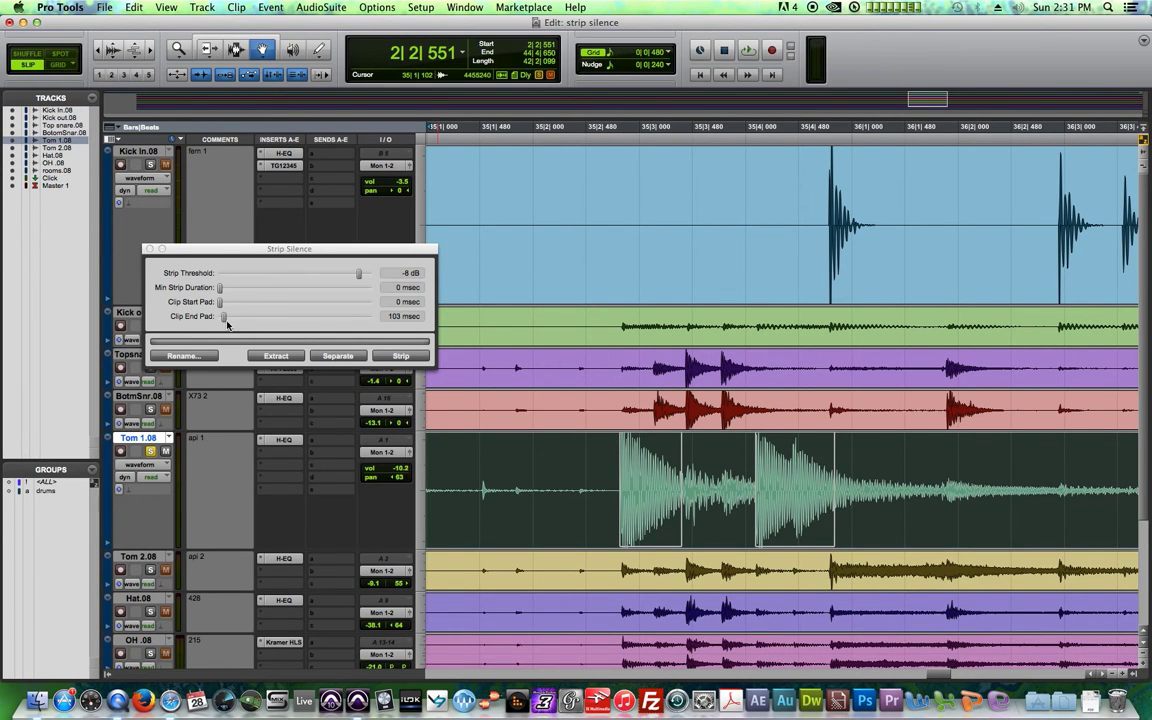
drag(226, 320, 234, 320)
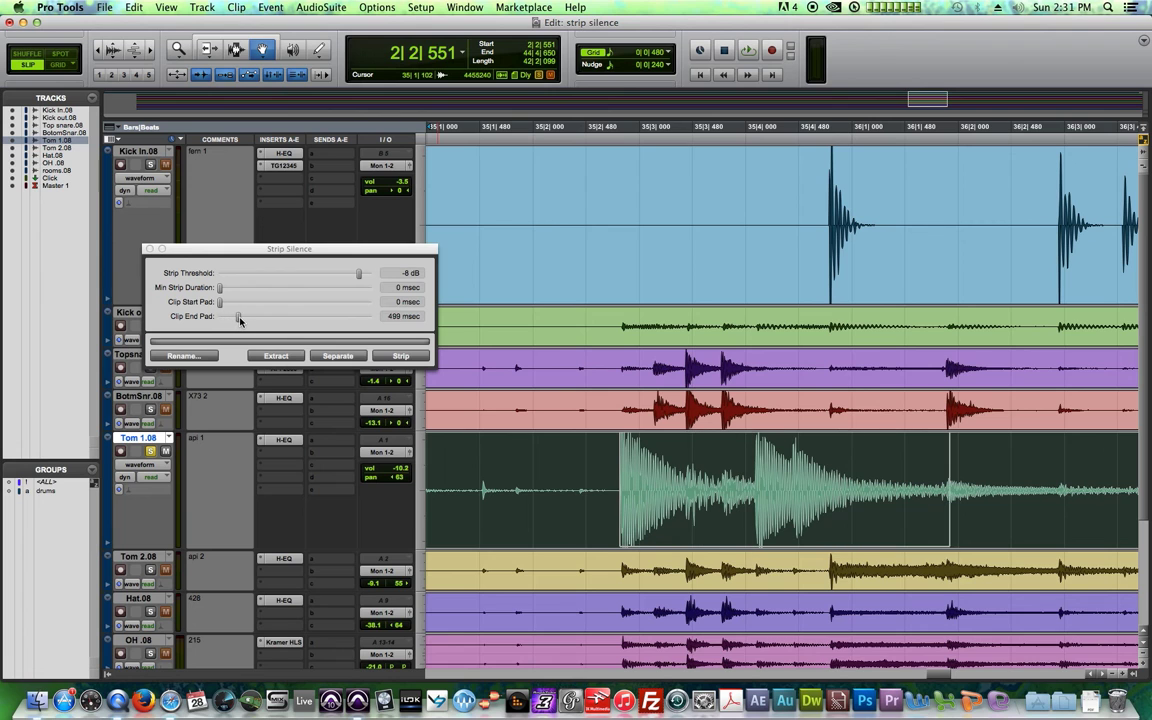
drag(236, 320, 252, 320)
Strip the silence from the Tom 1 clip with these settings and close Strip Silence.
key(r)
key(r)
key(r)
key(r)
key(r)
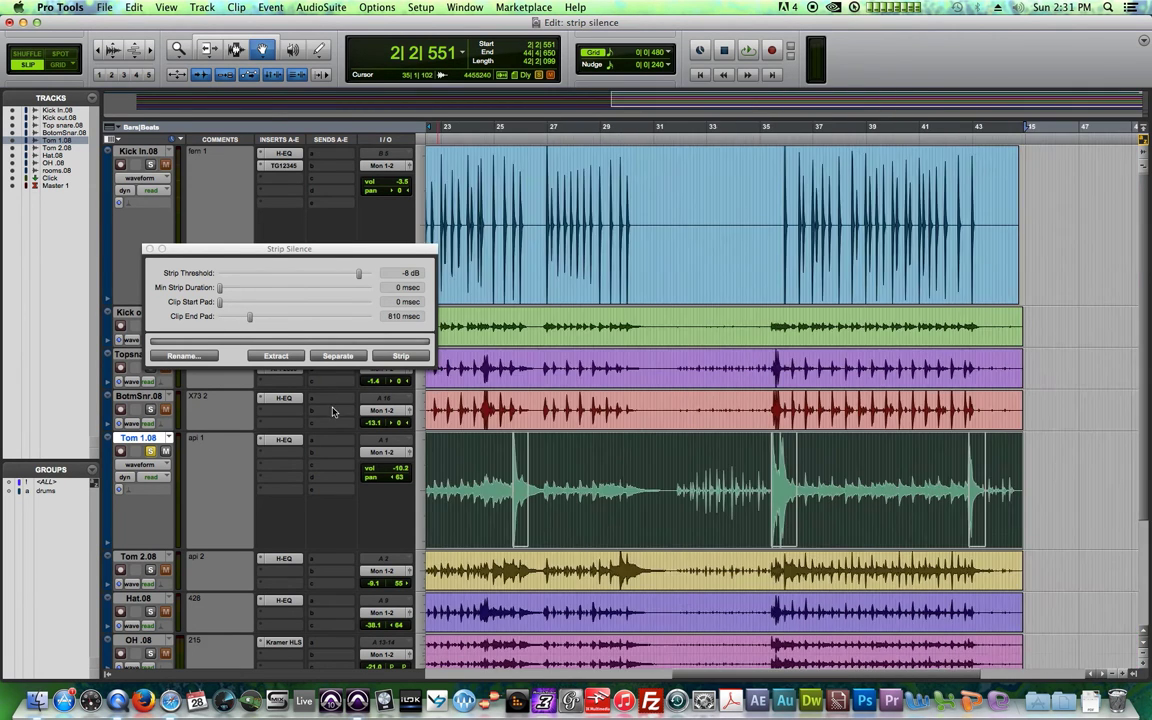
click(396, 357)
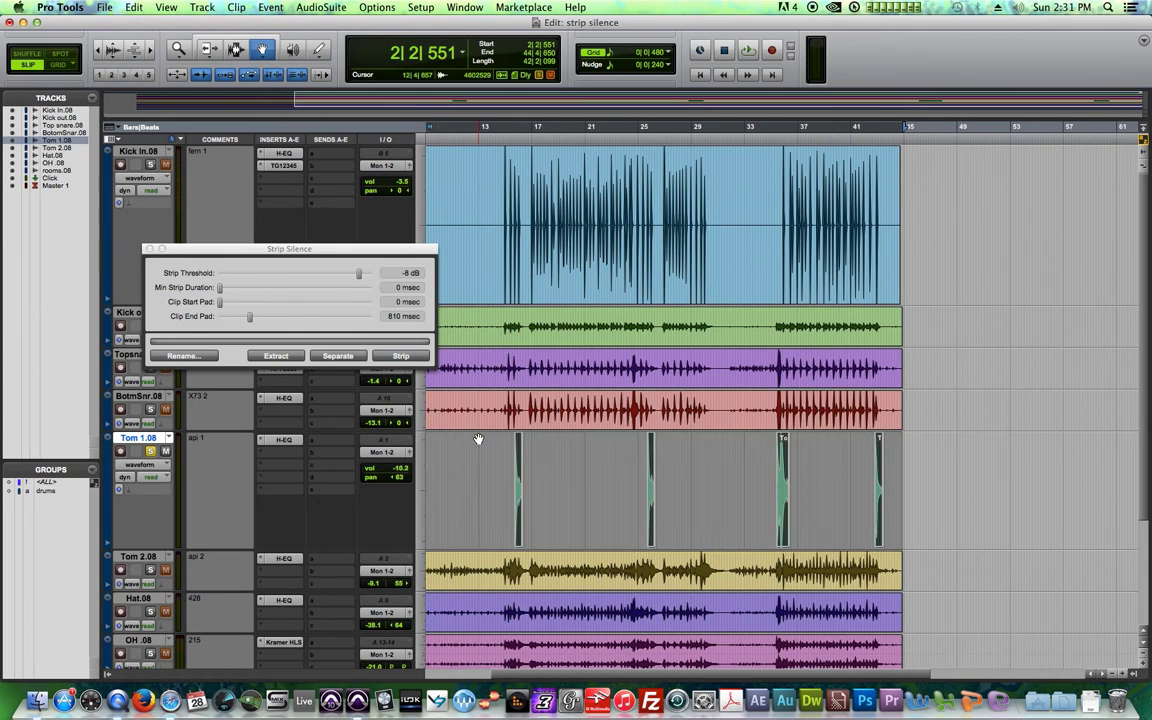
click(150, 249)
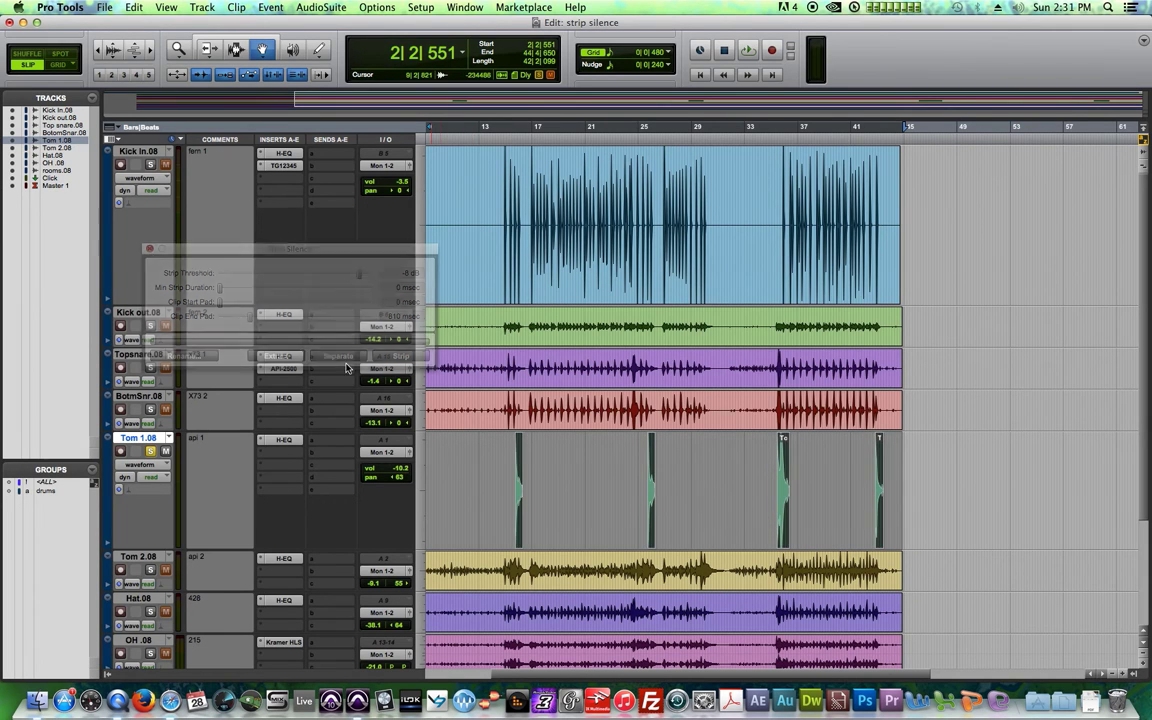
Play back the stripped Tom 1 clips near bars 15, 25, 35 and 43 to check each isolated hit.
click(507, 129)
key(t)
key(t)
key(t)
key(t)
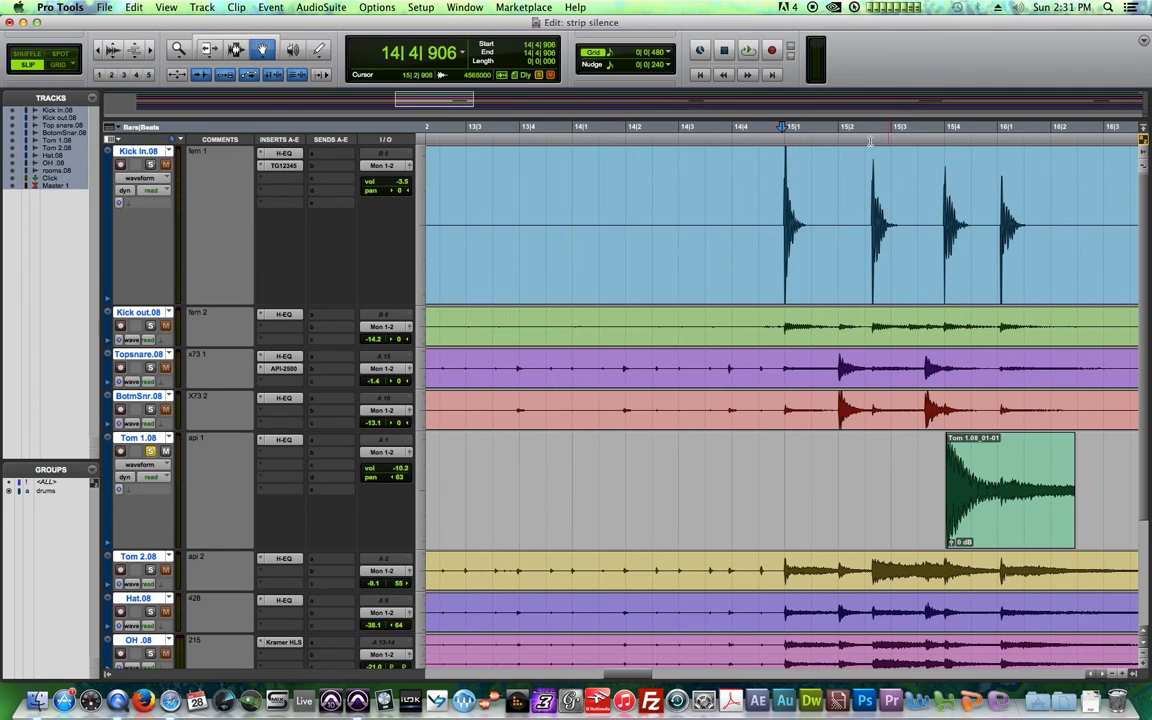
key(space)
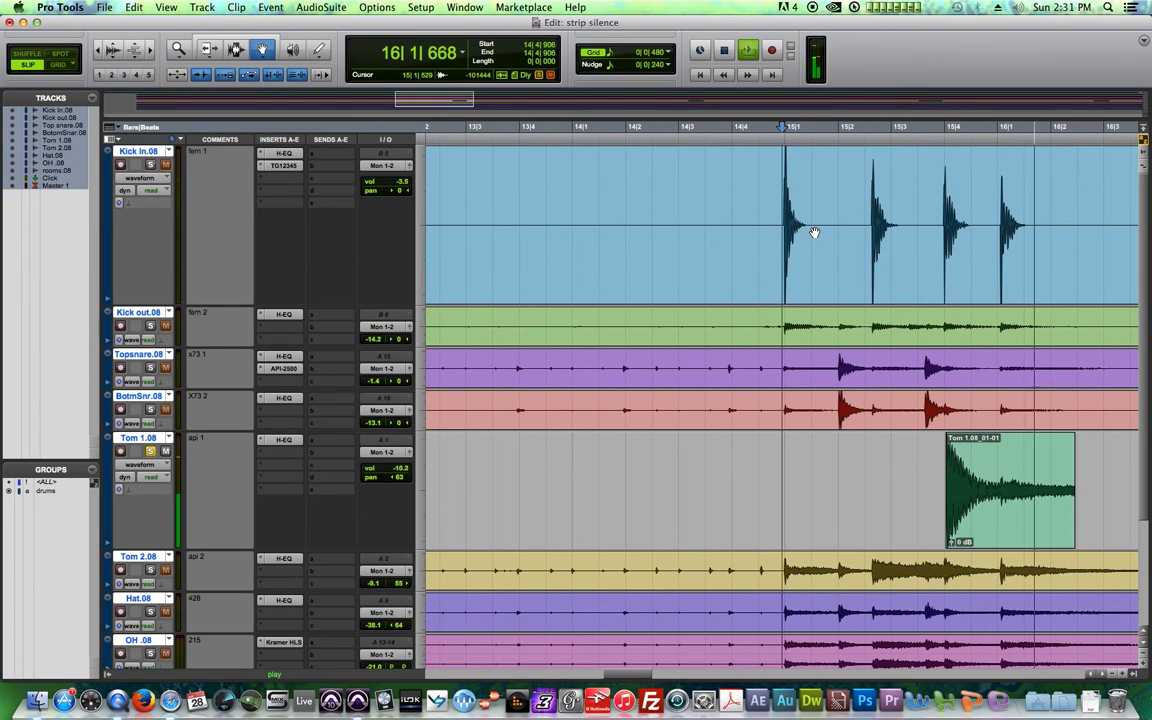
key(r)
key(r)
key(r)
key(r)
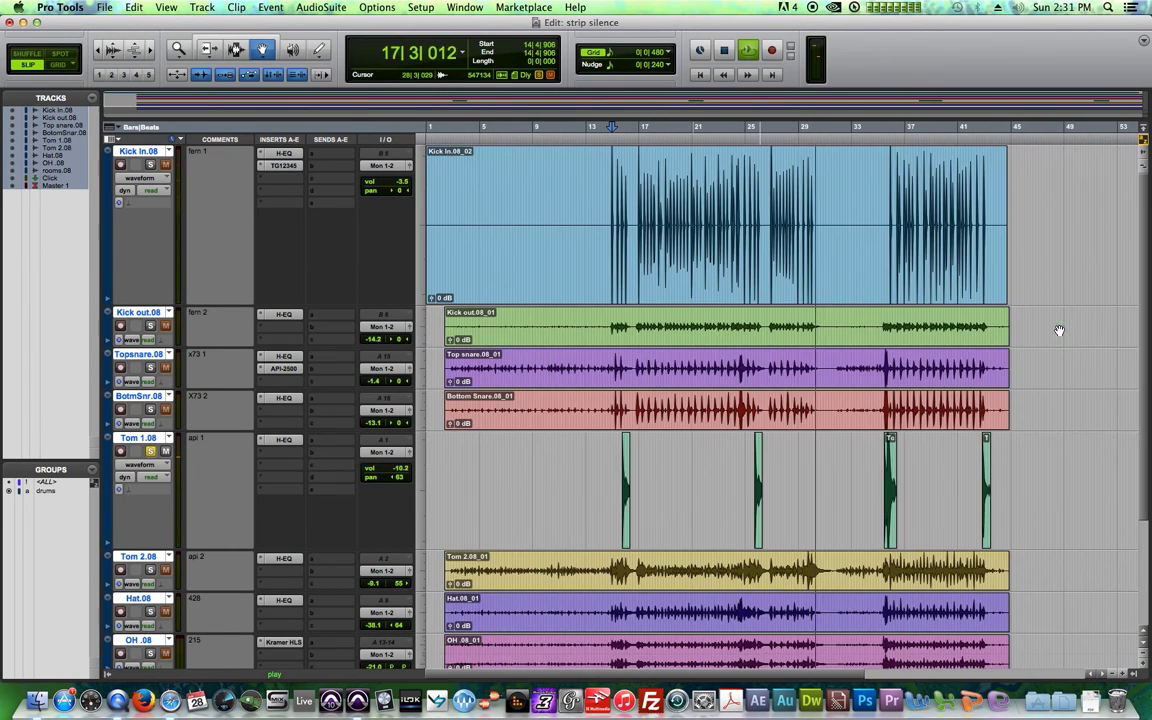
click(762, 136)
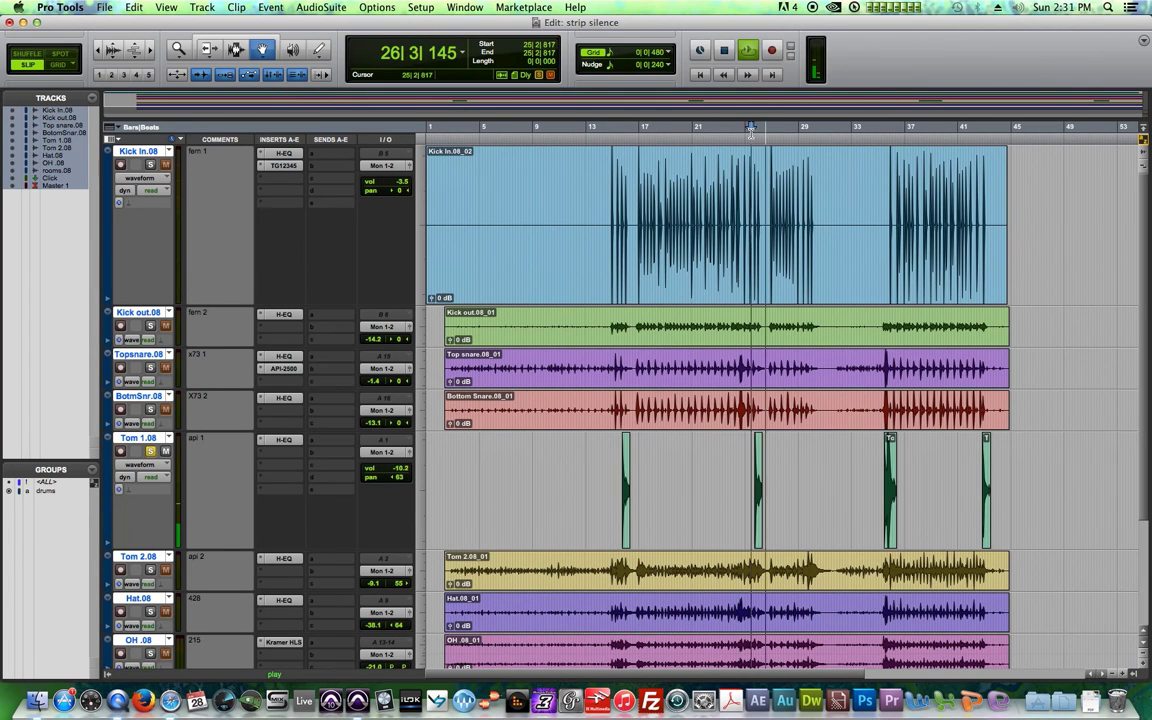
click(752, 136)
click(888, 136)
click(979, 135)
key(space)
Fade out the tail of the first Tom 1 clip, from 16|1|014 through its end.
click(631, 156)
key(super+bracketright)
key(super+bracketright)
key(super+bracketright)
key(super+bracketright)
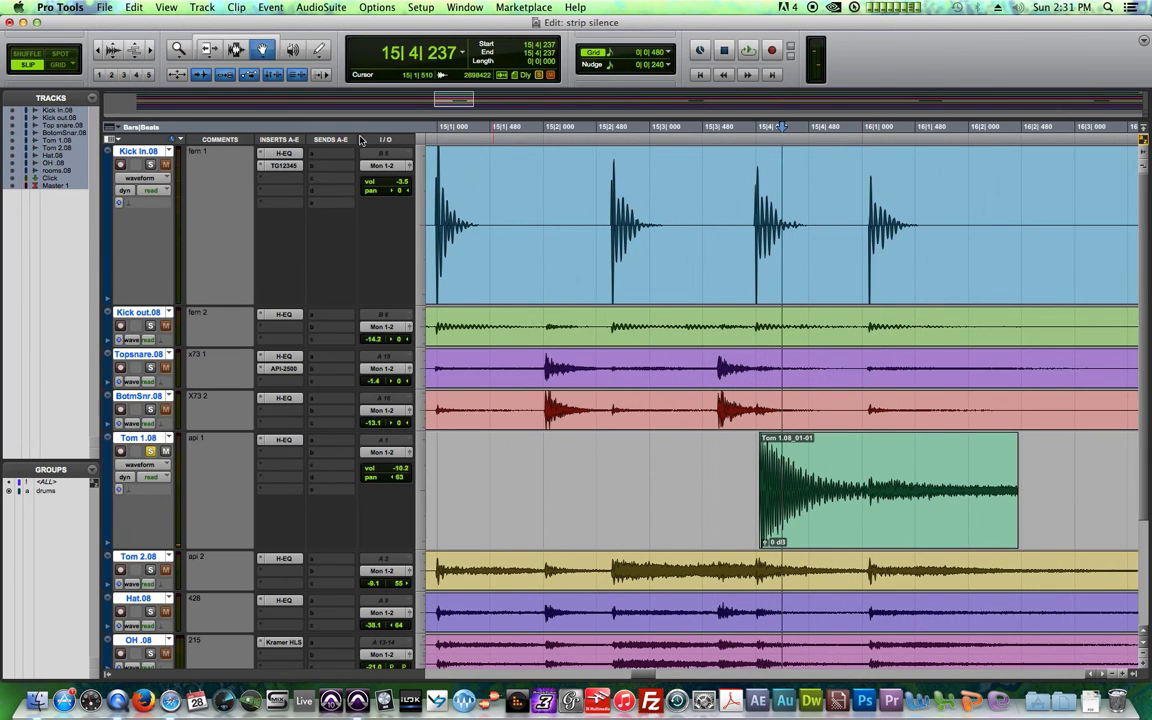
click(236, 50)
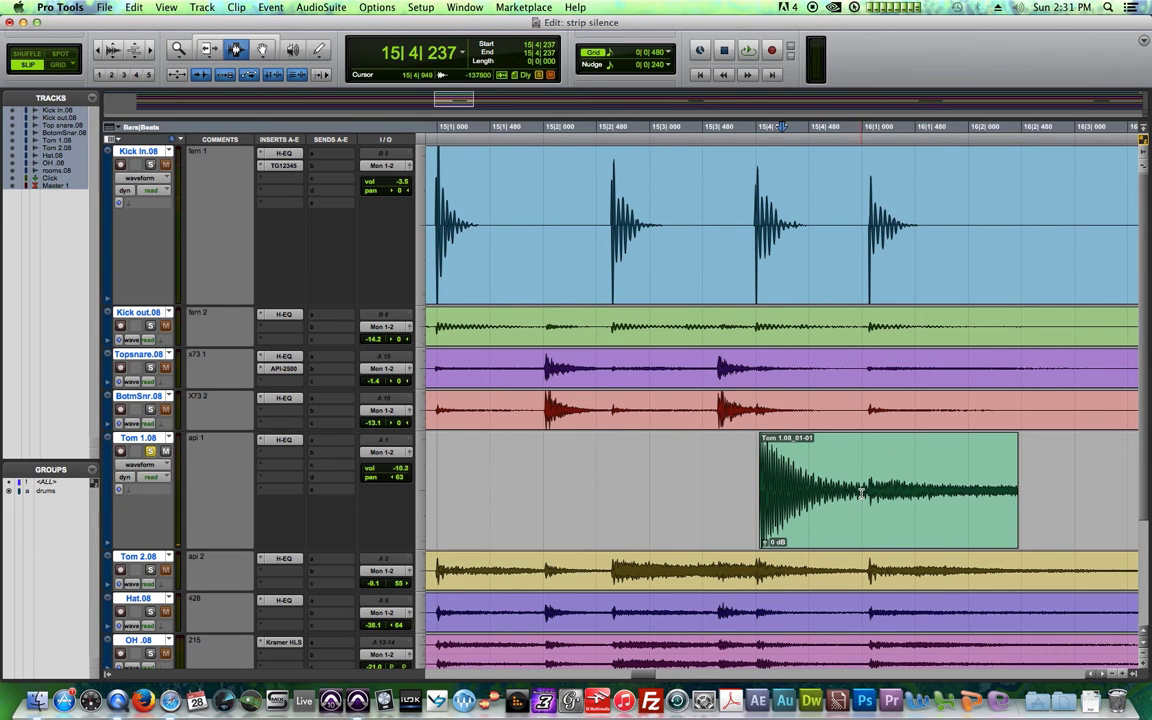
drag(862, 492, 1050, 492)
Fade out the tail of the second Tom 1 clip, from 25|4|841 through its end.
key(super+bracketleft)
key(super+bracketleft)
key(super+bracketleft)
key(super+bracketleft)
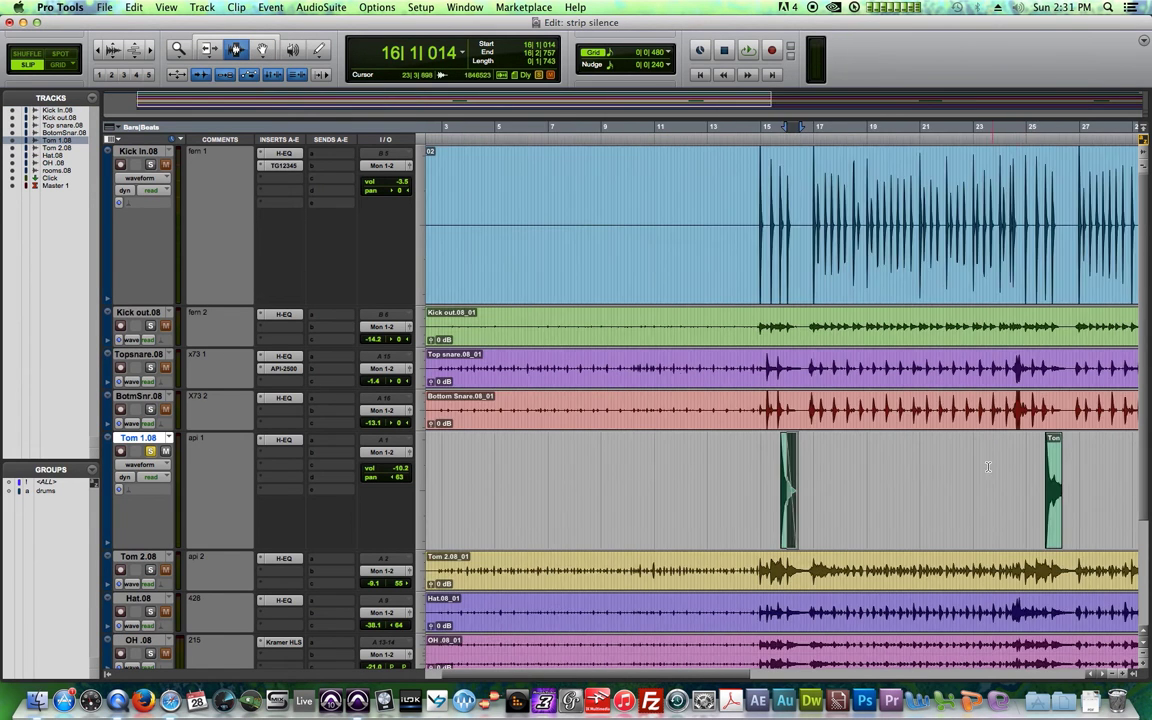
key(super+bracketleft)
click(768, 474)
key(super+bracketright)
key(super+bracketright)
key(super+bracketright)
key(super+bracketright)
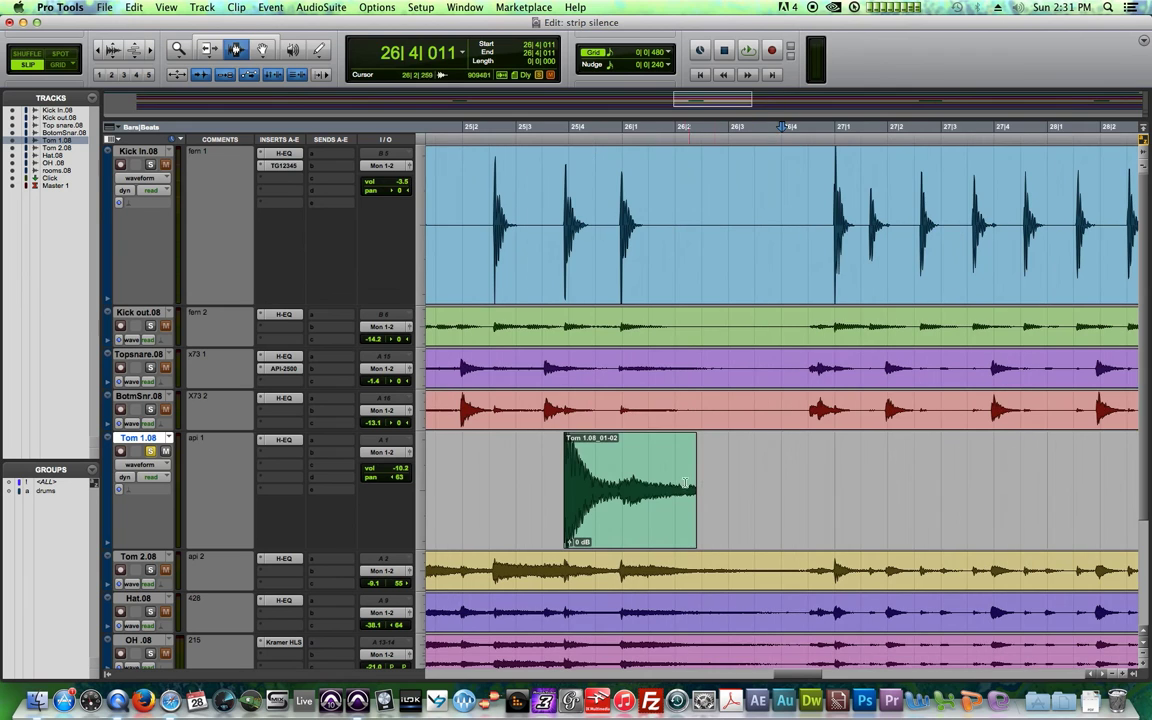
drag(627, 490, 743, 490)
Fade out the tail of the third Tom 1 clip, from 36|1|101 through its end.
key(super+bracketleft)
key(super+bracketleft)
key(super+bracketleft)
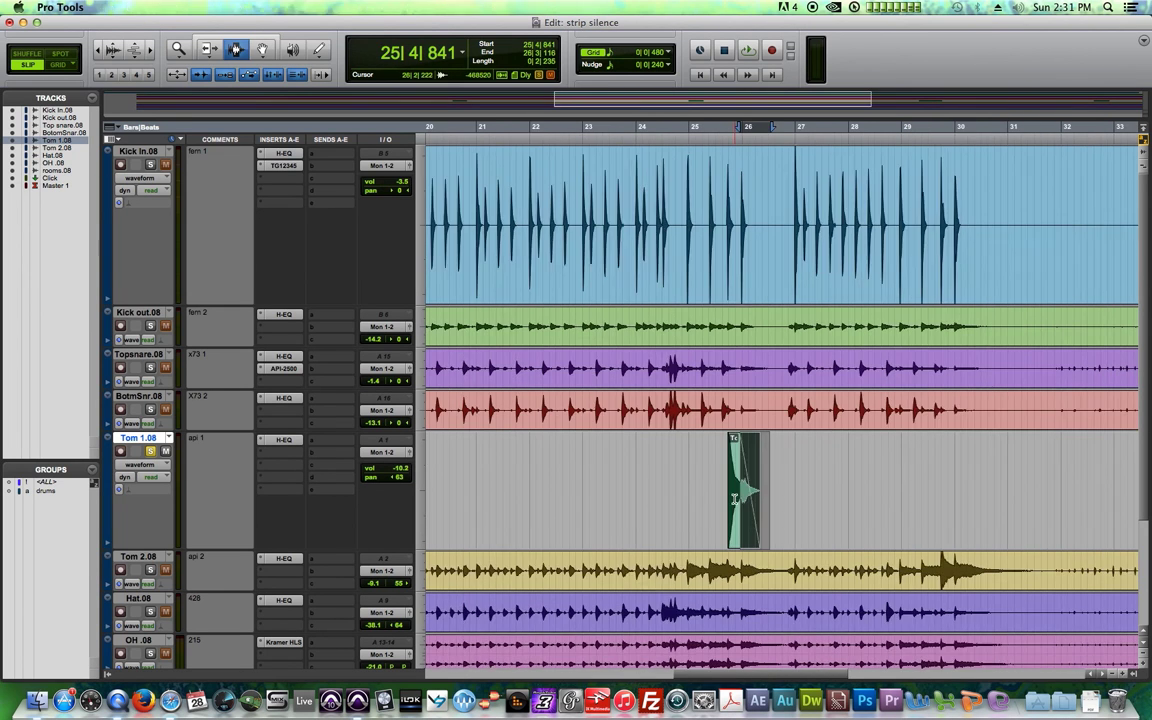
click(1029, 460)
key(super+bracketright)
key(super+bracketright)
key(super+bracketright)
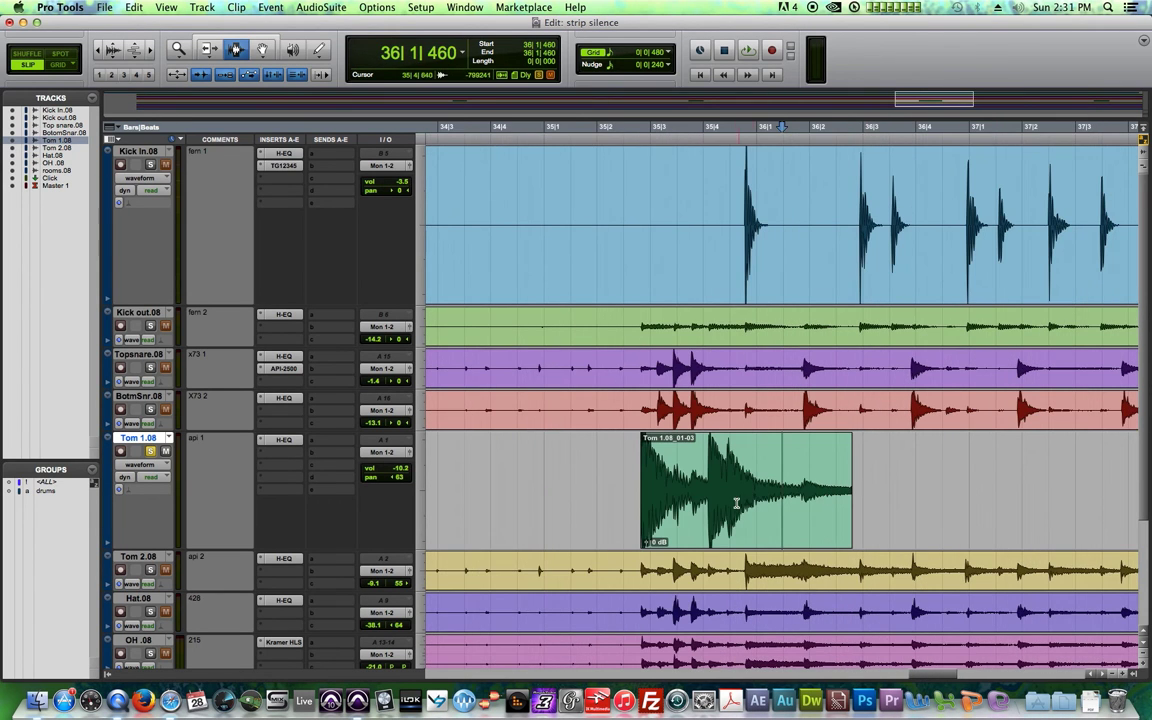
drag(762, 496, 928, 490)
Fade out the tail of the fourth Tom 1 clip, near bar 43, through its end.
key(super+bracketleft)
key(super+bracketleft)
key(super+bracketleft)
key(super+bracketleft)
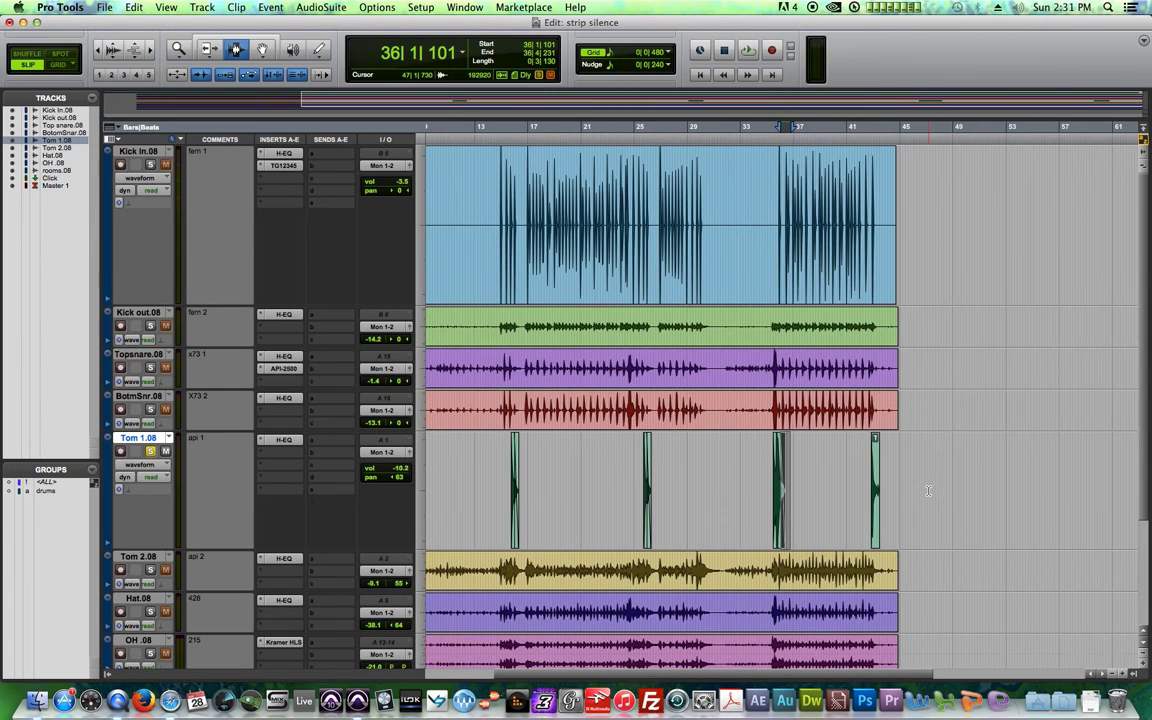
click(894, 463)
key(super+bracketright)
key(super+bracketright)
key(super+bracketright)
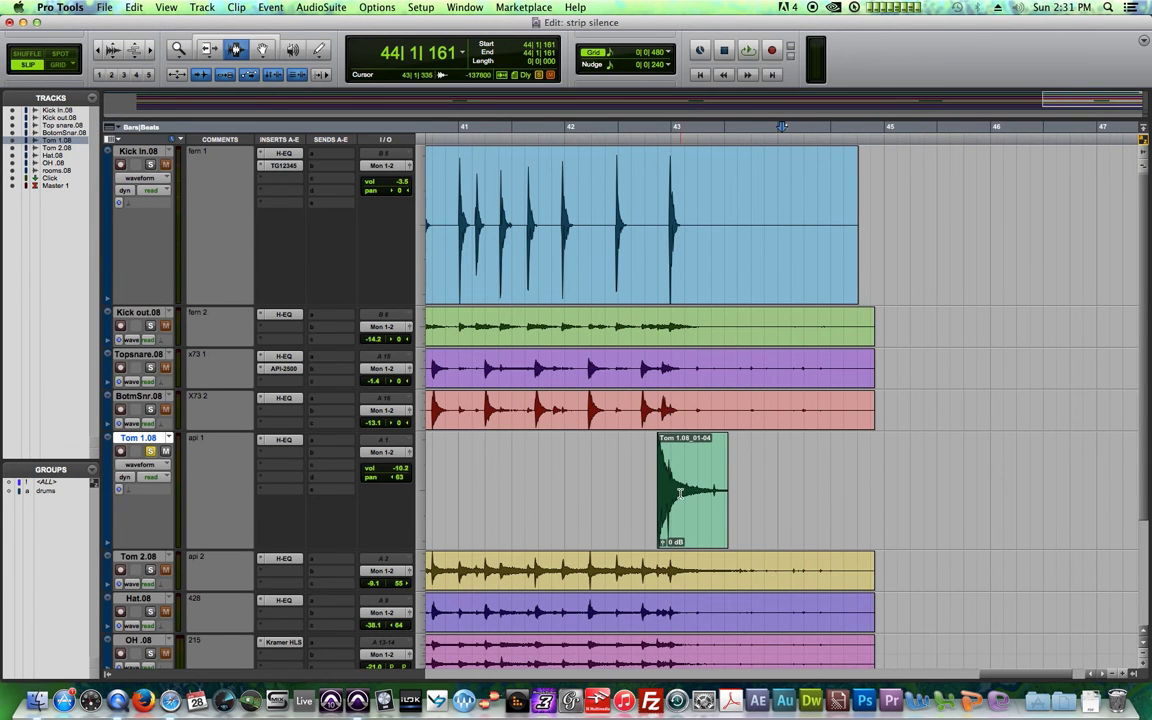
drag(687, 494, 800, 496)
key(f)
Consolidate all the Tom 1 clips into one continuous clip, from the session start through the end of the drum recording.
key(super+bracketleft)
key(super+bracketleft)
key(super+bracketleft)
click(838, 512)
key(super+bracketleft)
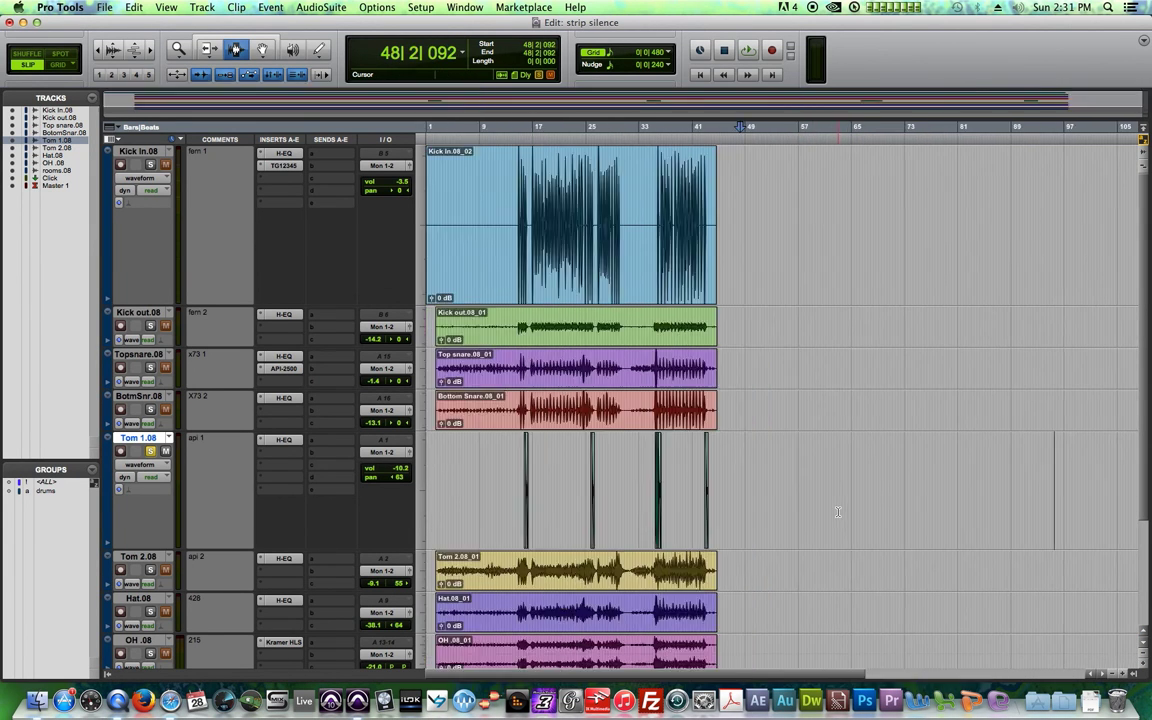
drag(720, 462, 309, 484)
key(alt+shift+3)
Examine the consolidated Tom 1 clip up close around bar 35 and across its full length.
drag(782, 486, 731, 486)
click(656, 479)
key(super+bracketright)
key(super+bracketright)
key(super+bracketright)
key(super+bracketright)
key(super+bracketright)
key(super+bracketright)
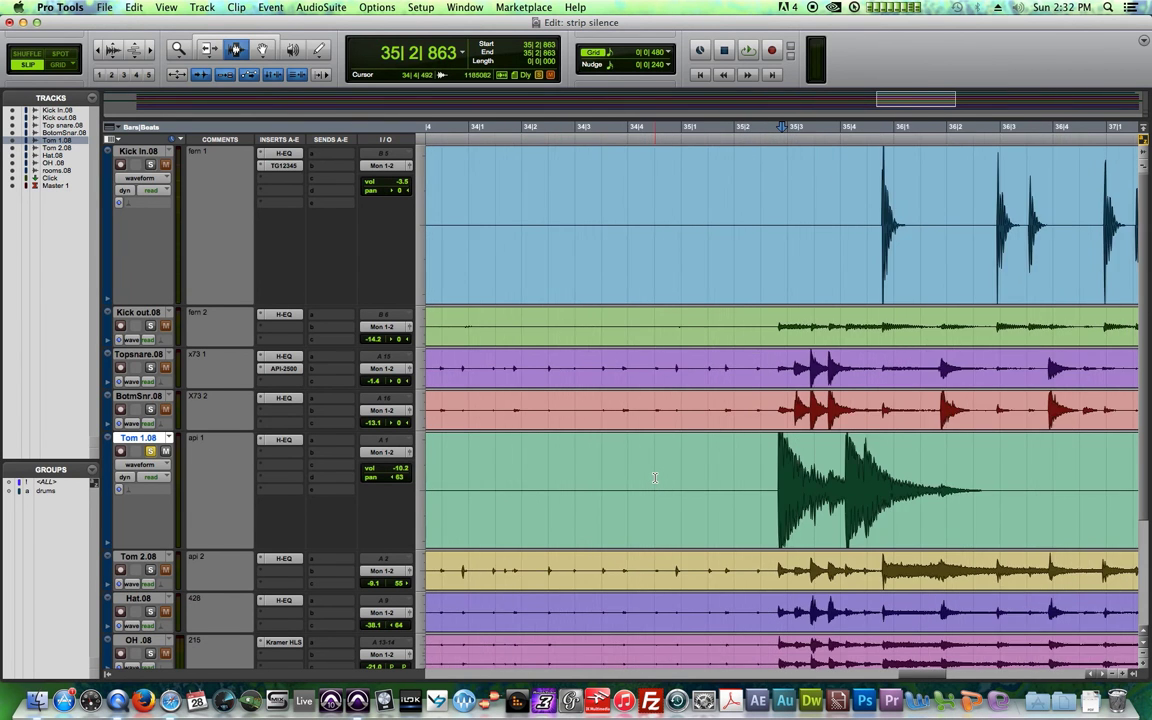
key(super+bracketleft)
key(super+bracketleft)
key(super+bracketleft)
key(super+bracketleft)
key(super+bracketleft)
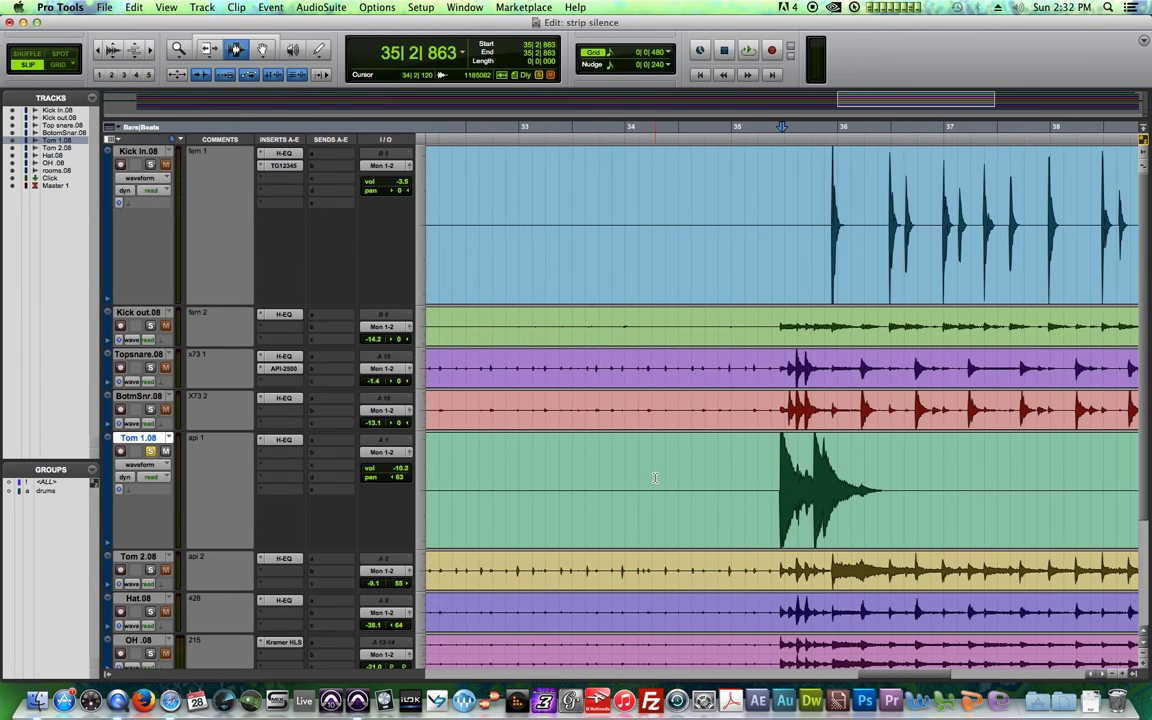
drag(505, 490, 904, 476)
click(954, 470)
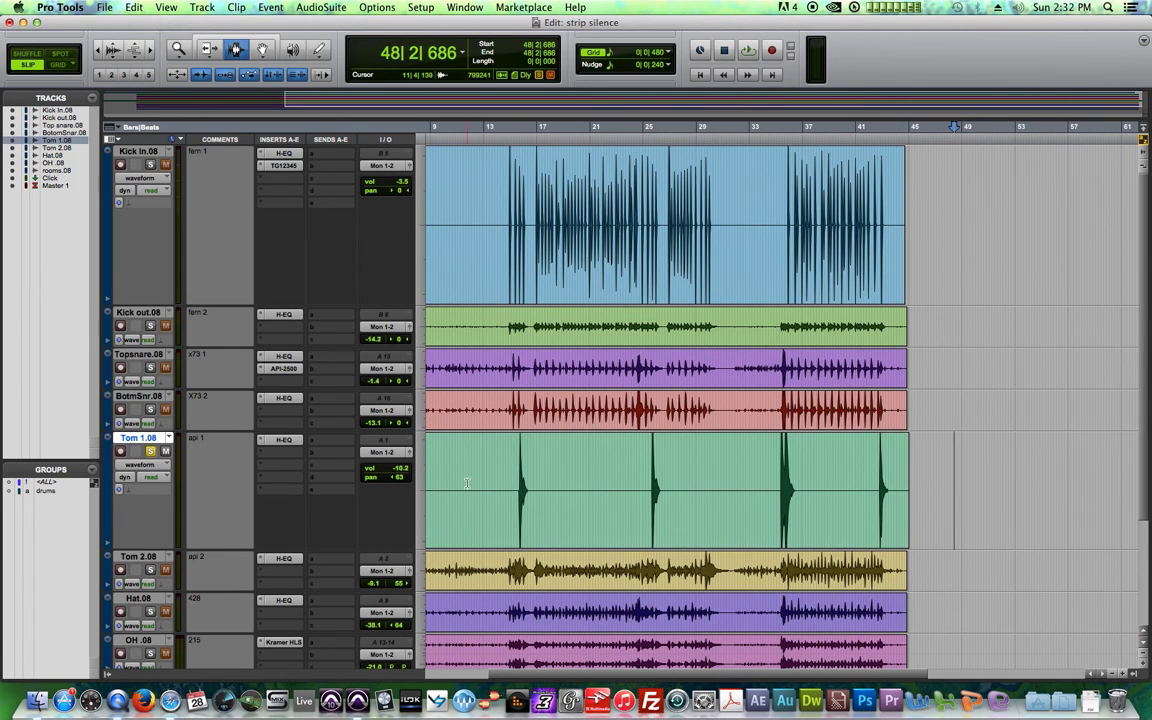
Reduce the height of all tracks so every track from Kick In to Master 1 fits in view.
alt+click(156, 305)
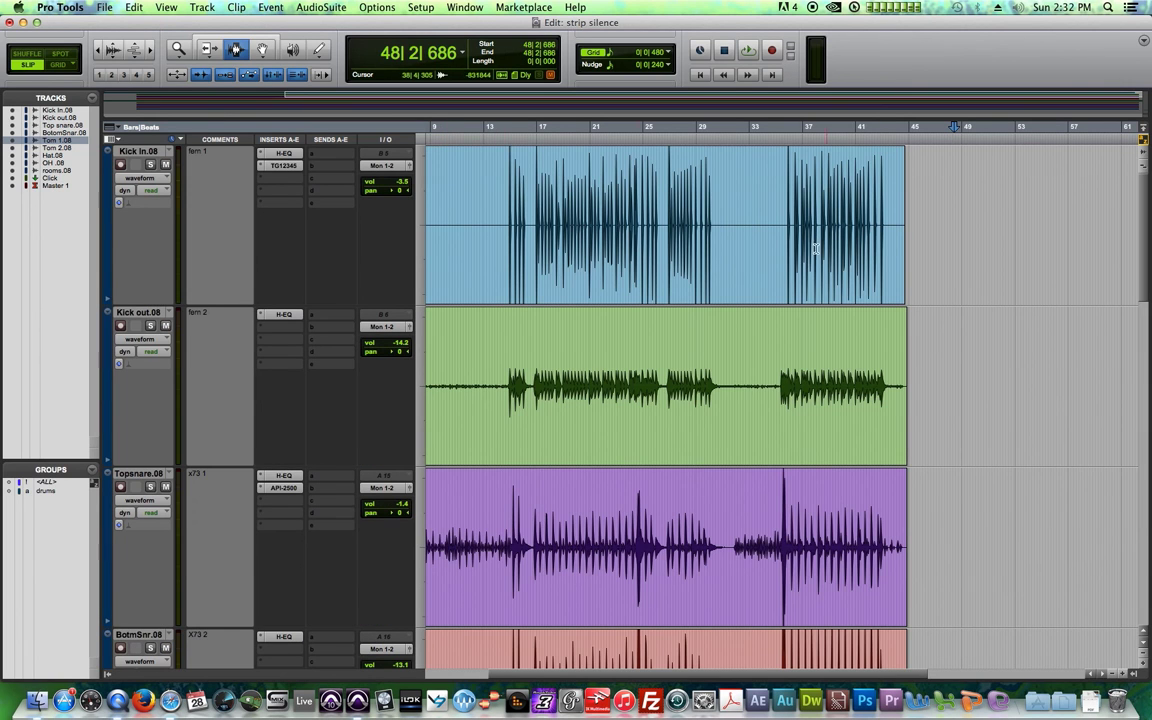
scroll(789, 270, down, 12)
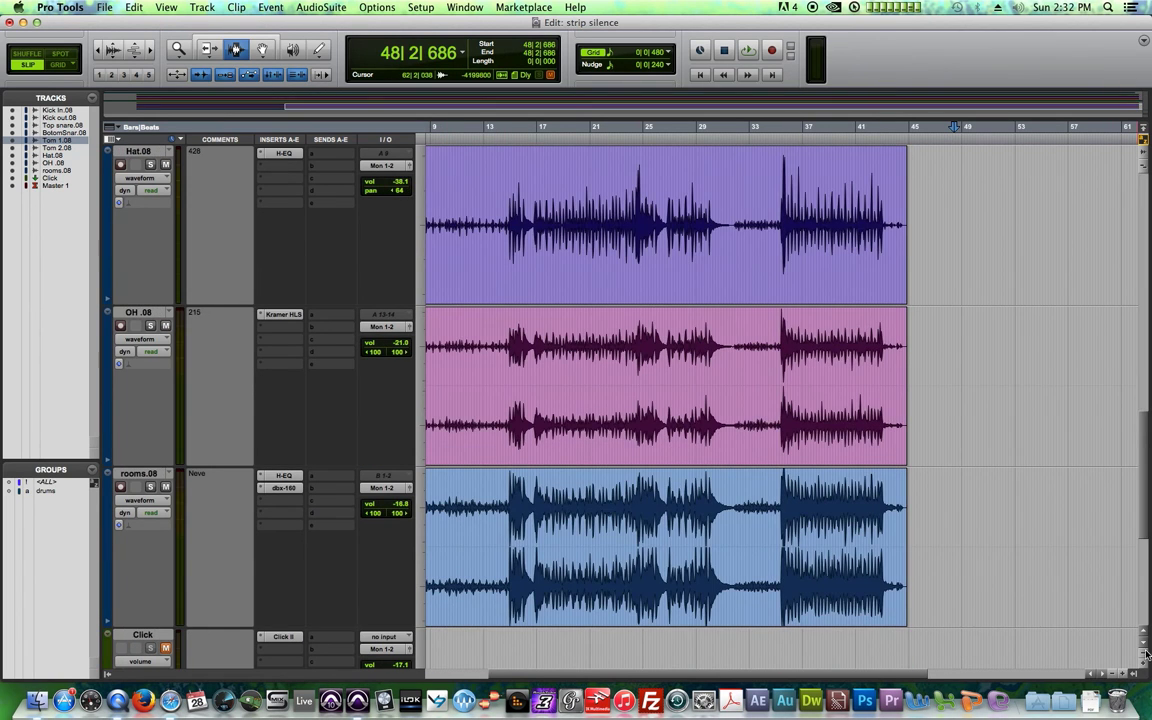
click(1145, 654)
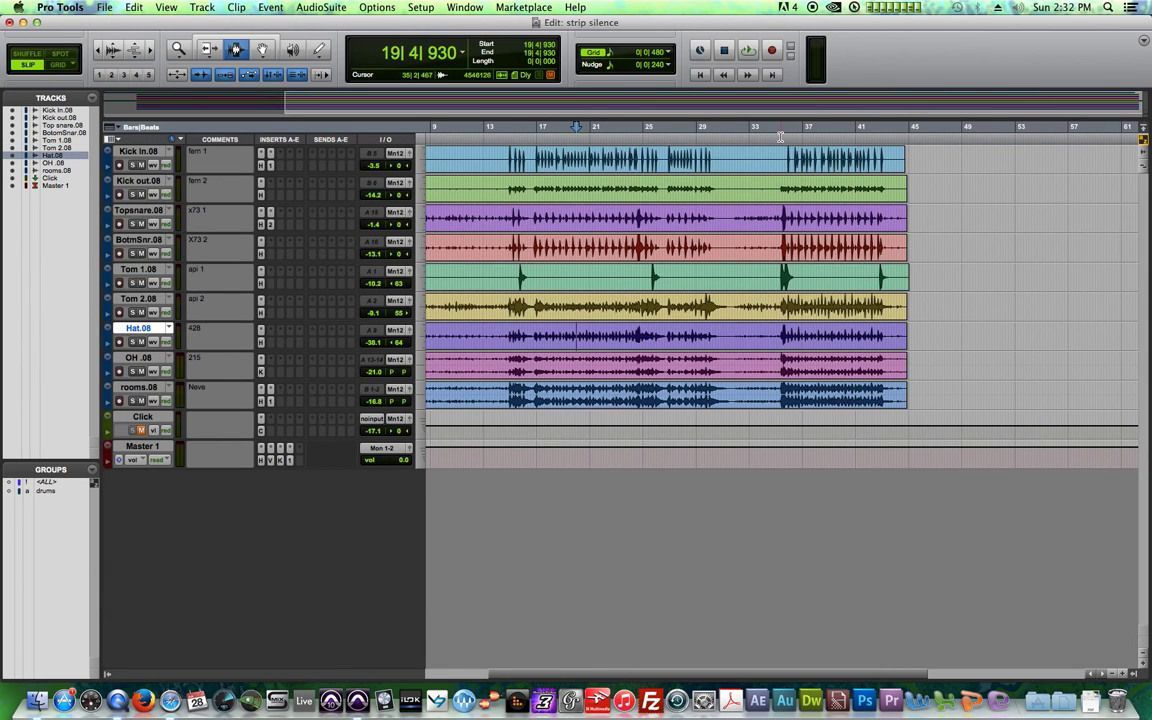
Play all the drum tracks together from 34|3|572 to about bar 43, and highlight the cleaned final sections of Kick In and Tom 1.
click(778, 134)
key(space)
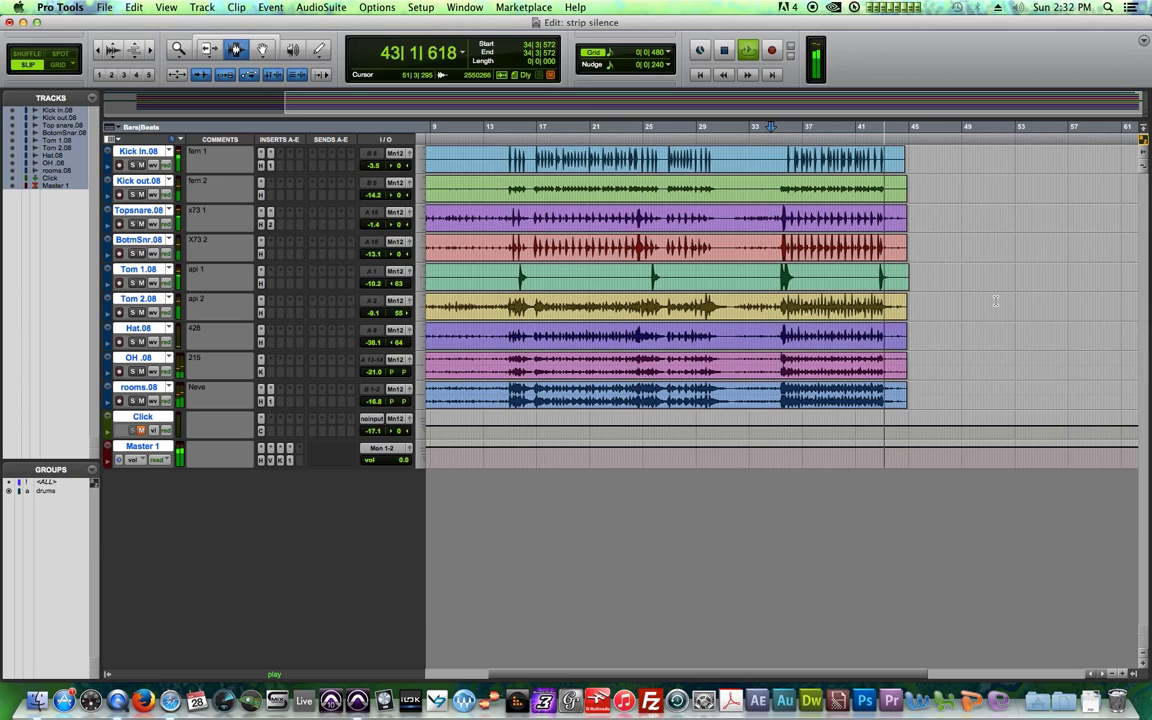
key(space)
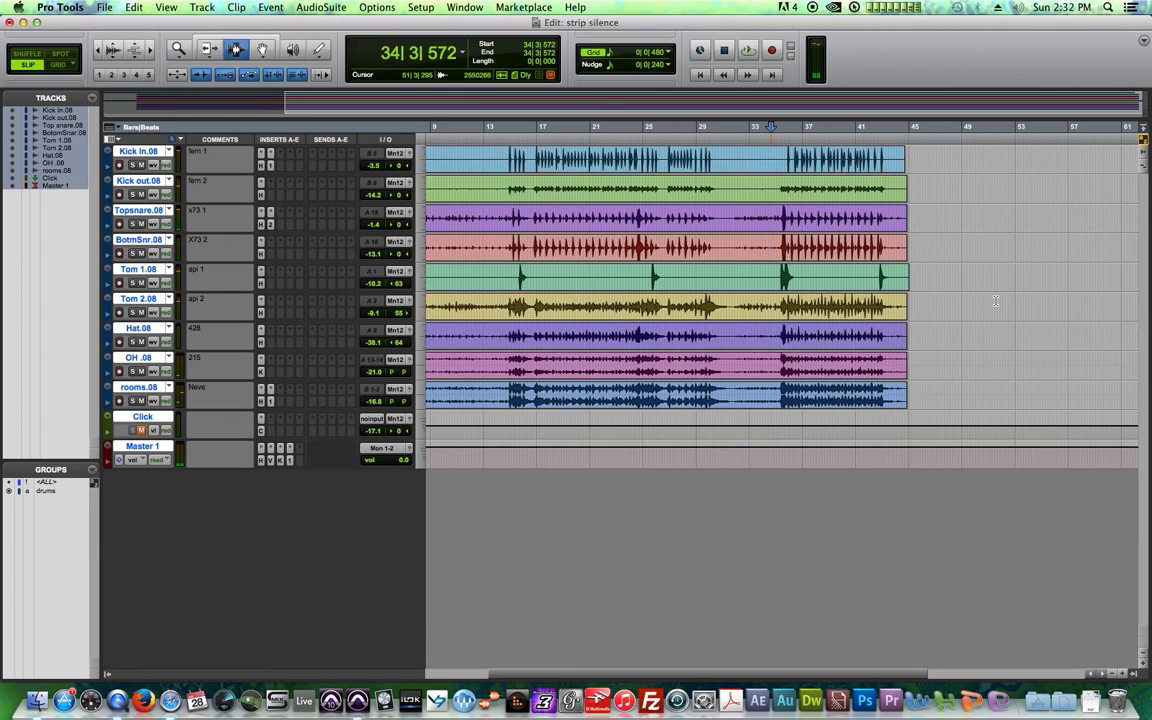
drag(777, 158, 927, 151)
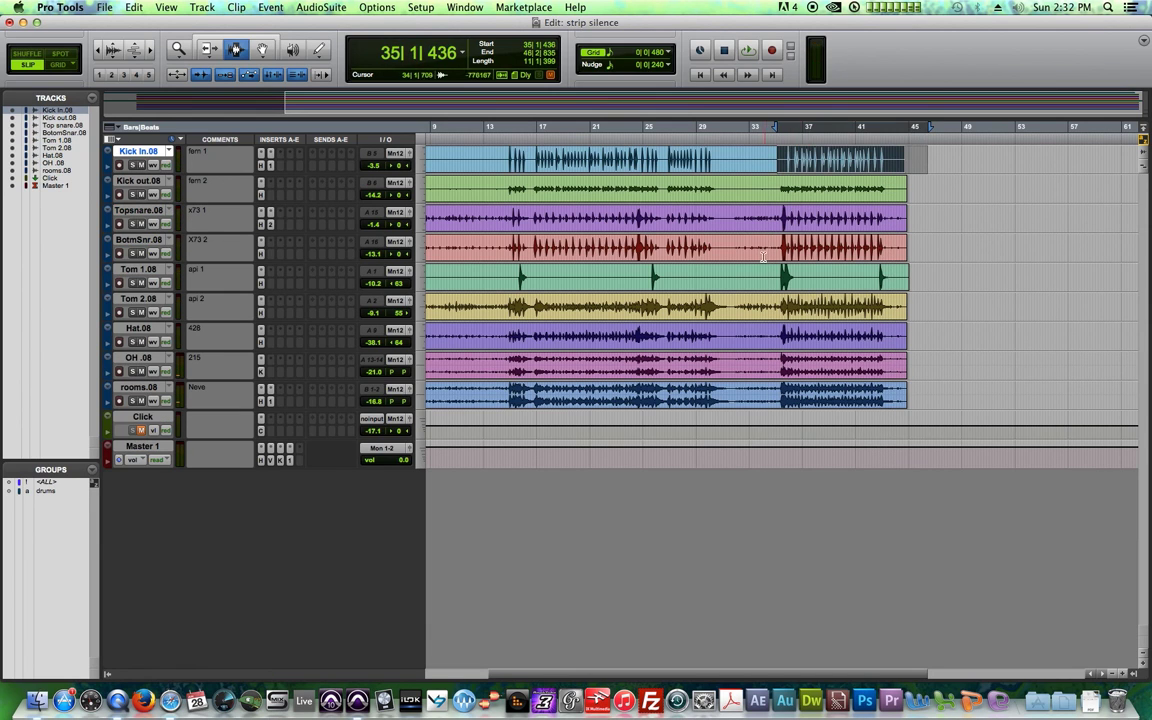
mouse_move(747, 276)
mouse_down()
mouse_move(893, 279)
mouse_move(757, 278)
mouse_up()
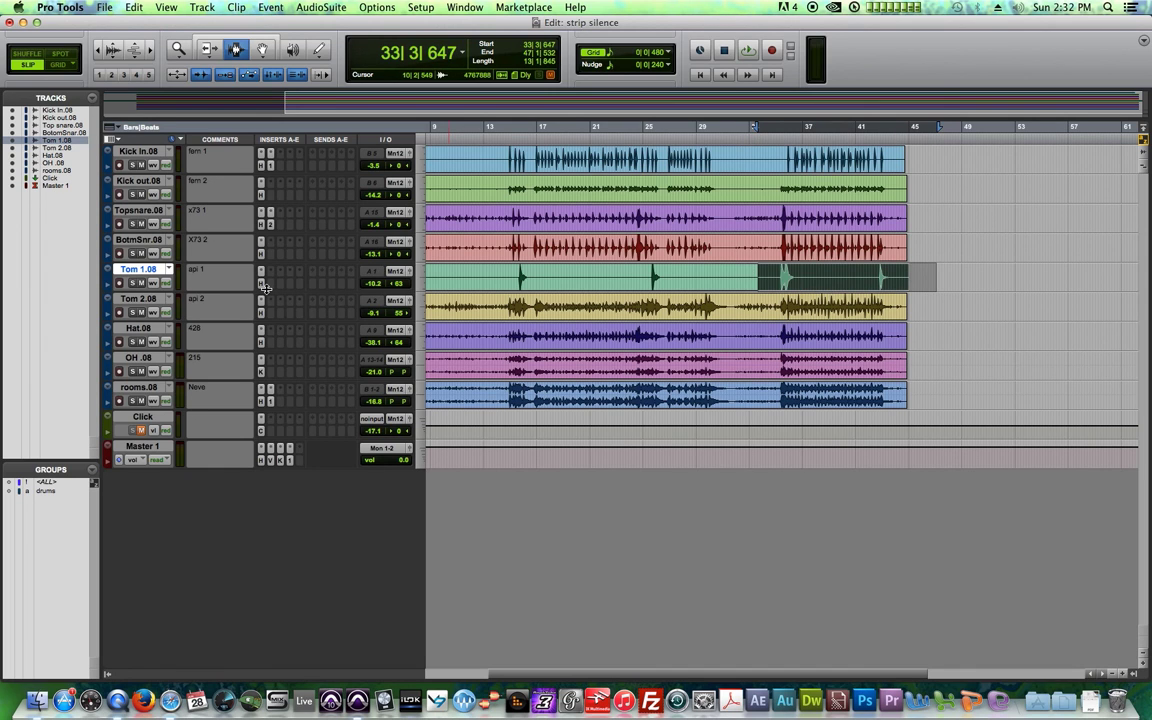
Enlarge the Tom 2 track and select its audio from 14|1|021 to 31|4|431.
drag(294, 319, 303, 396)
drag(502, 336, 899, 350)
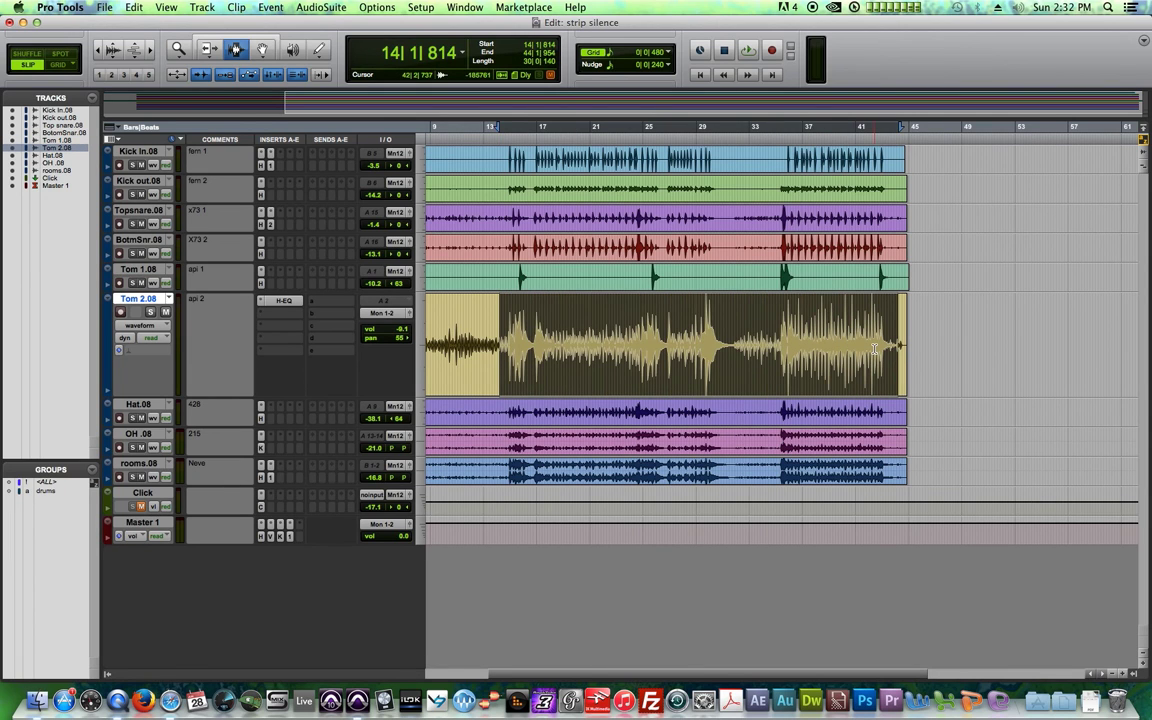
click(875, 348)
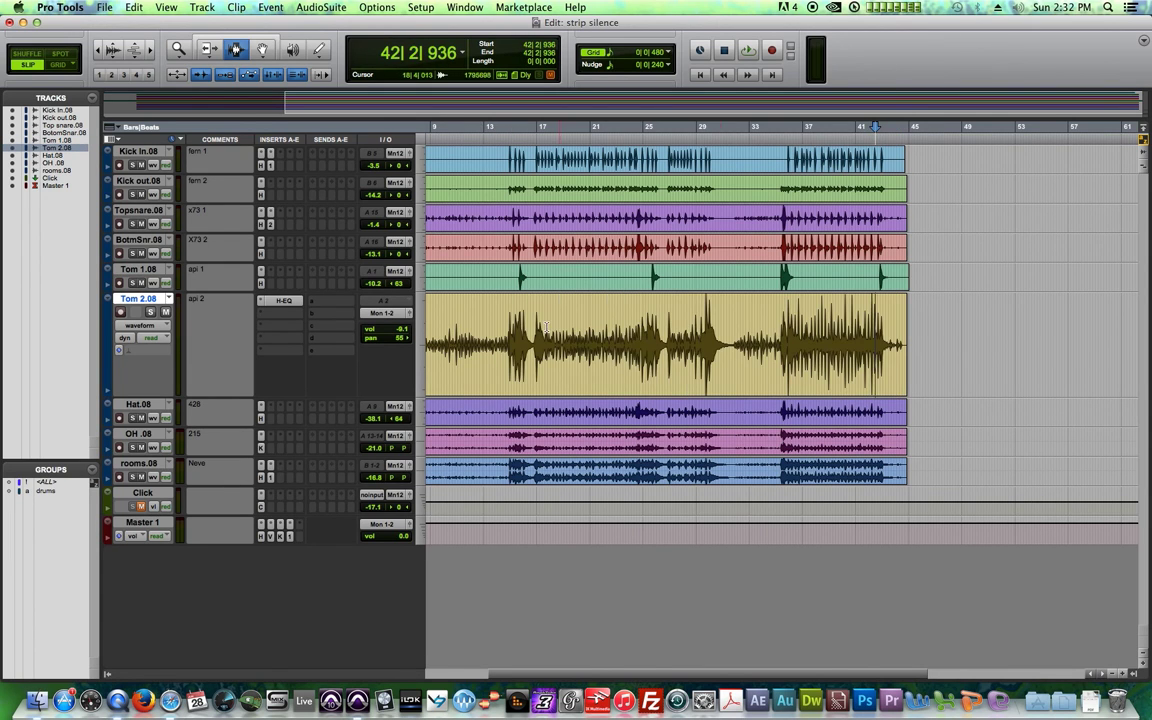
drag(496, 340, 733, 366)
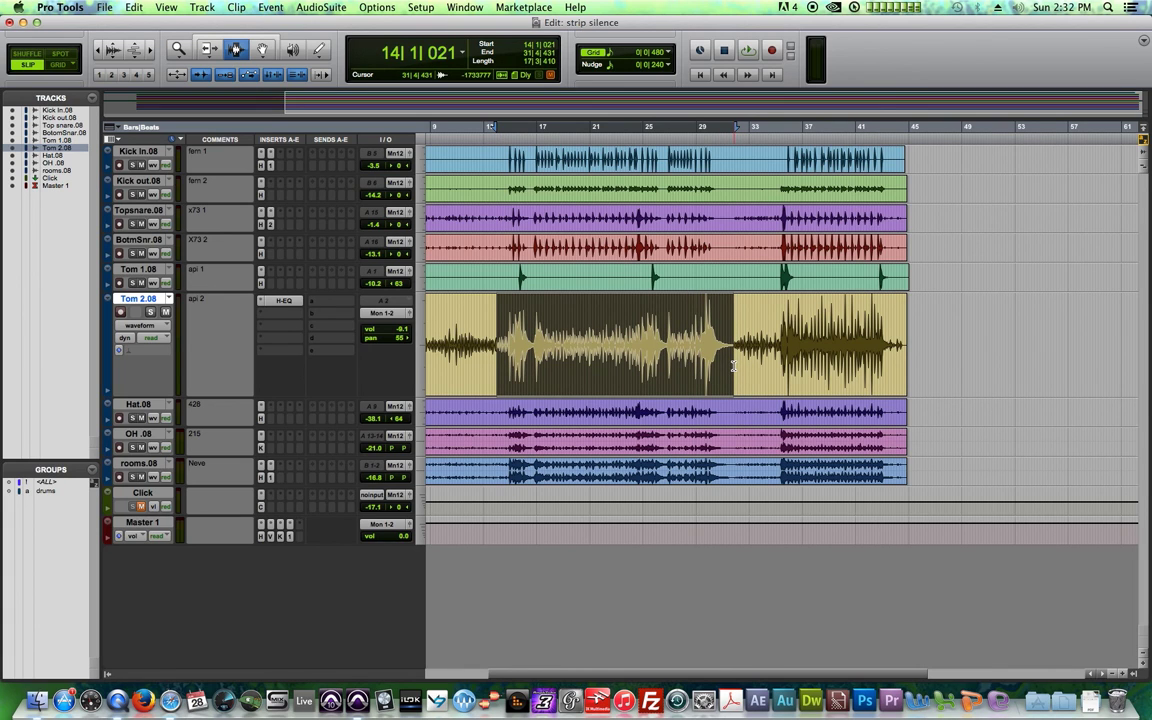